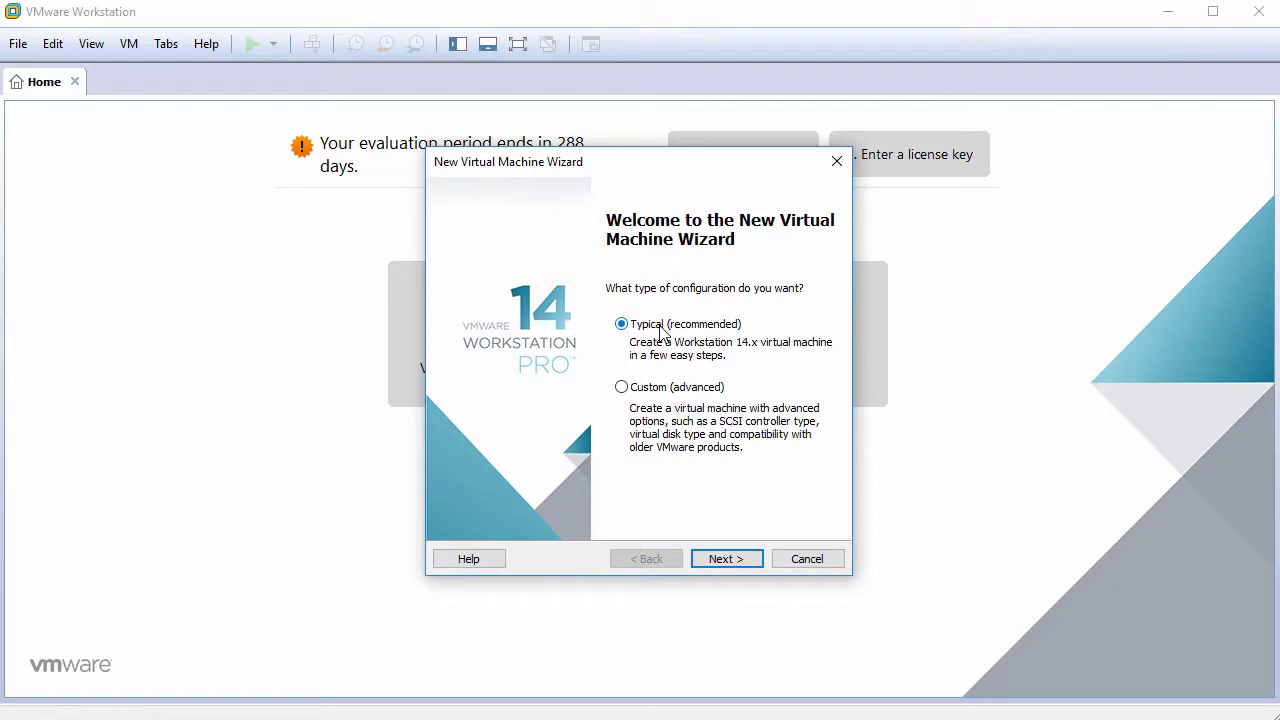
# Step: Accept the Typical configuration and choose to install the operating system later
pyautogui.click(745, 561)
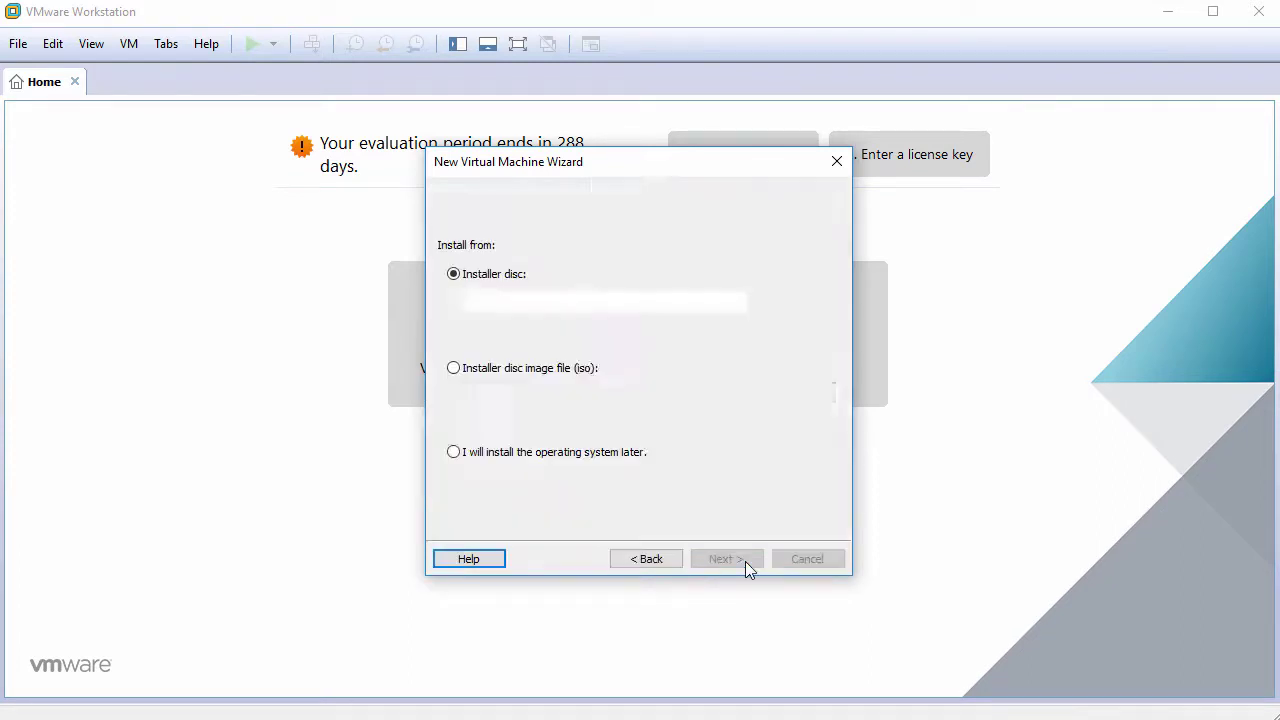
pyautogui.click(565, 460)
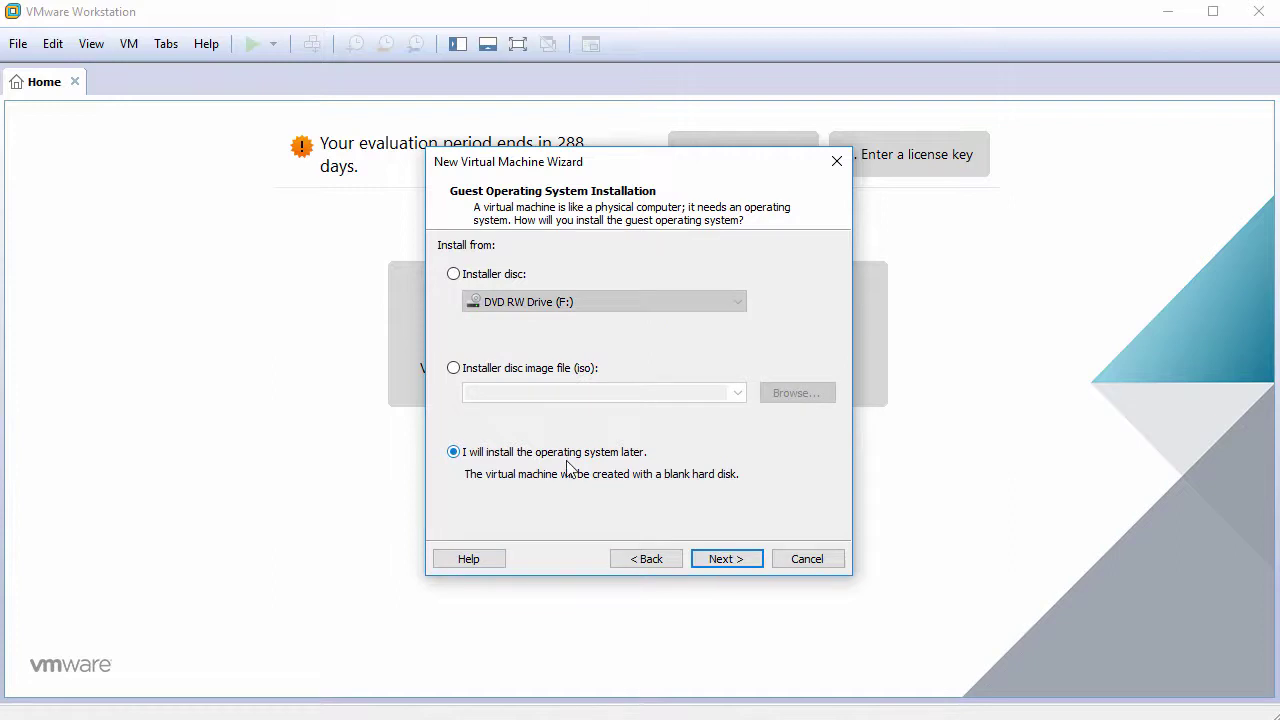
pyautogui.click(716, 560)
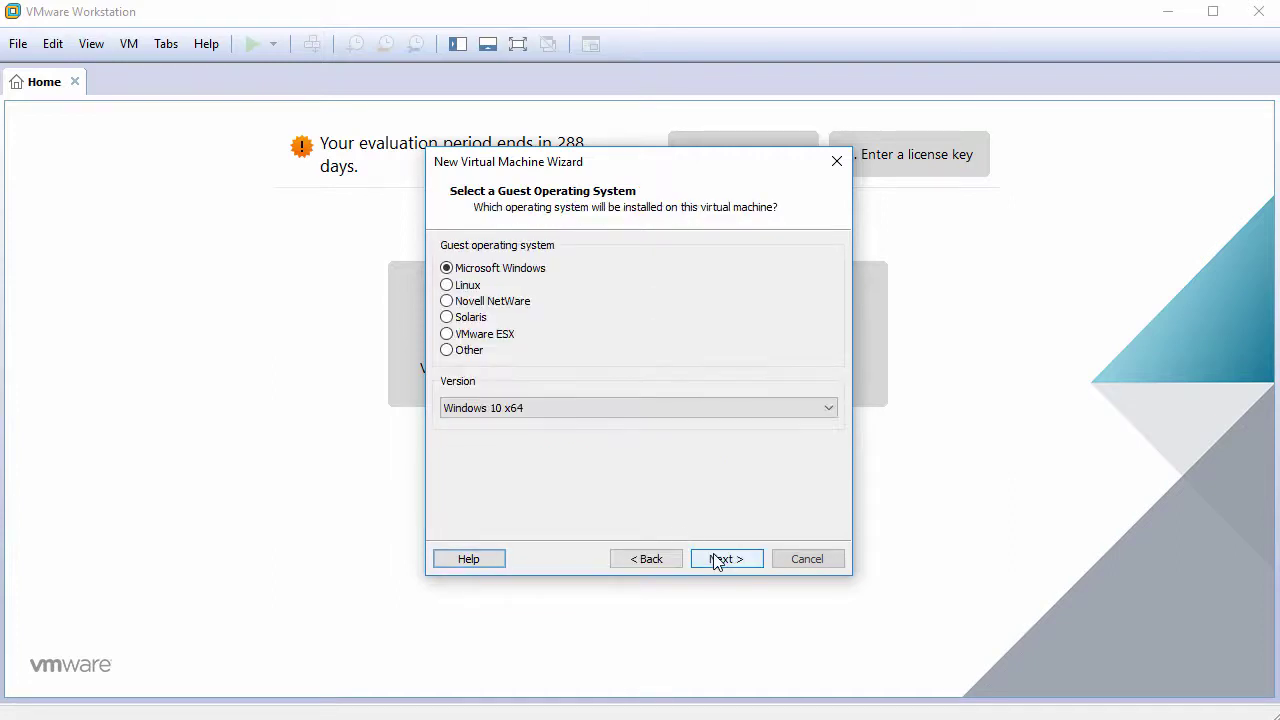
# Step: Set the guest operating system to Linux, version Debian 9.x 64-bit
pyautogui.click(479, 287)
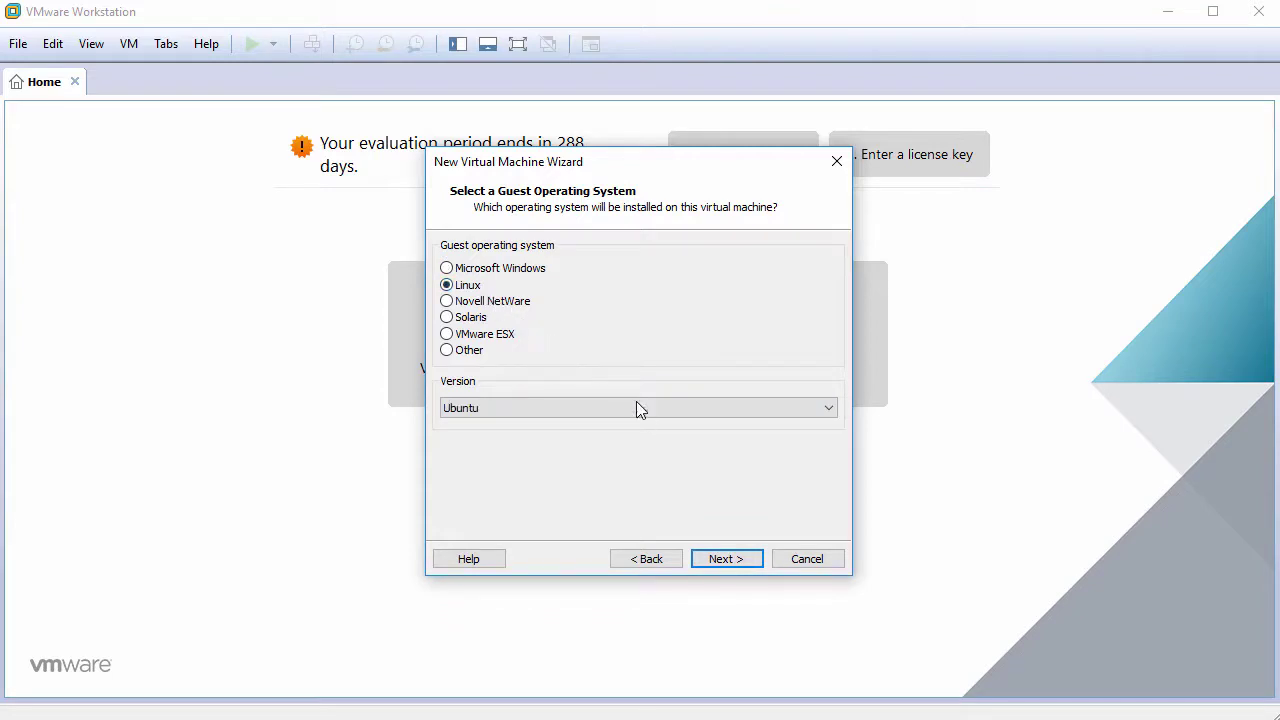
pyautogui.click(638, 408)
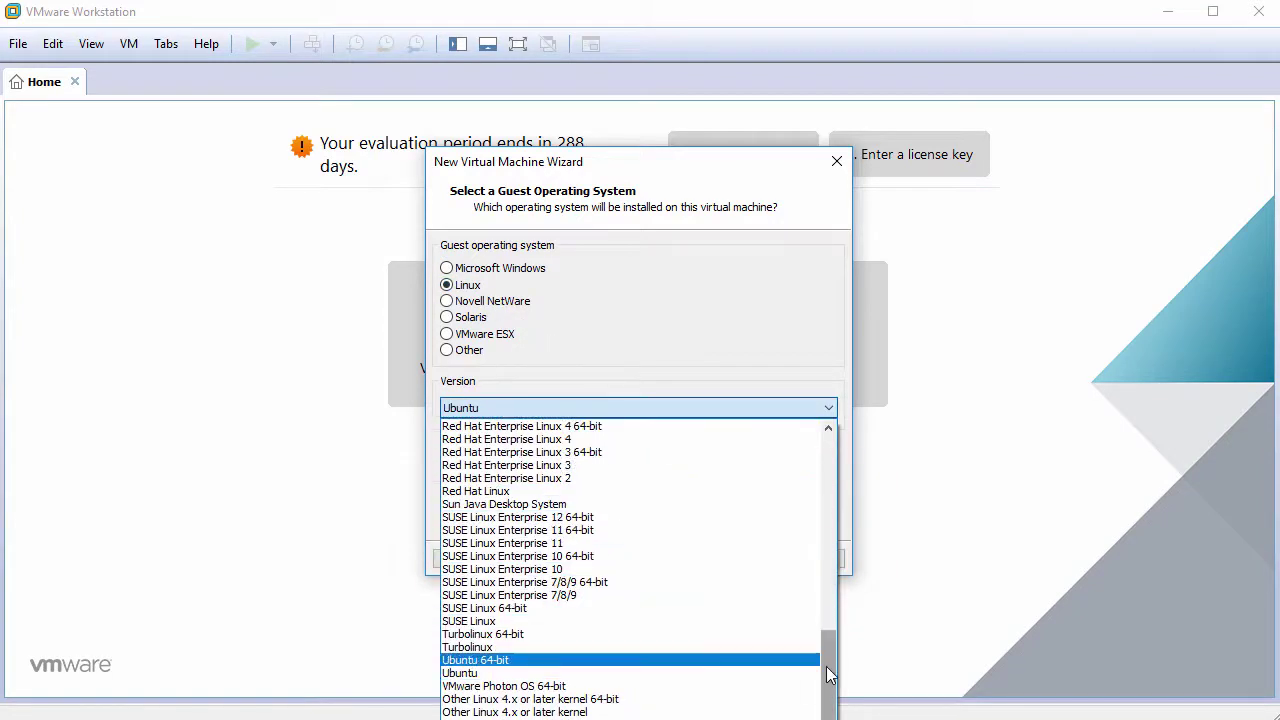
pyautogui.moveTo(826, 663); pyautogui.dragTo(822, 491)
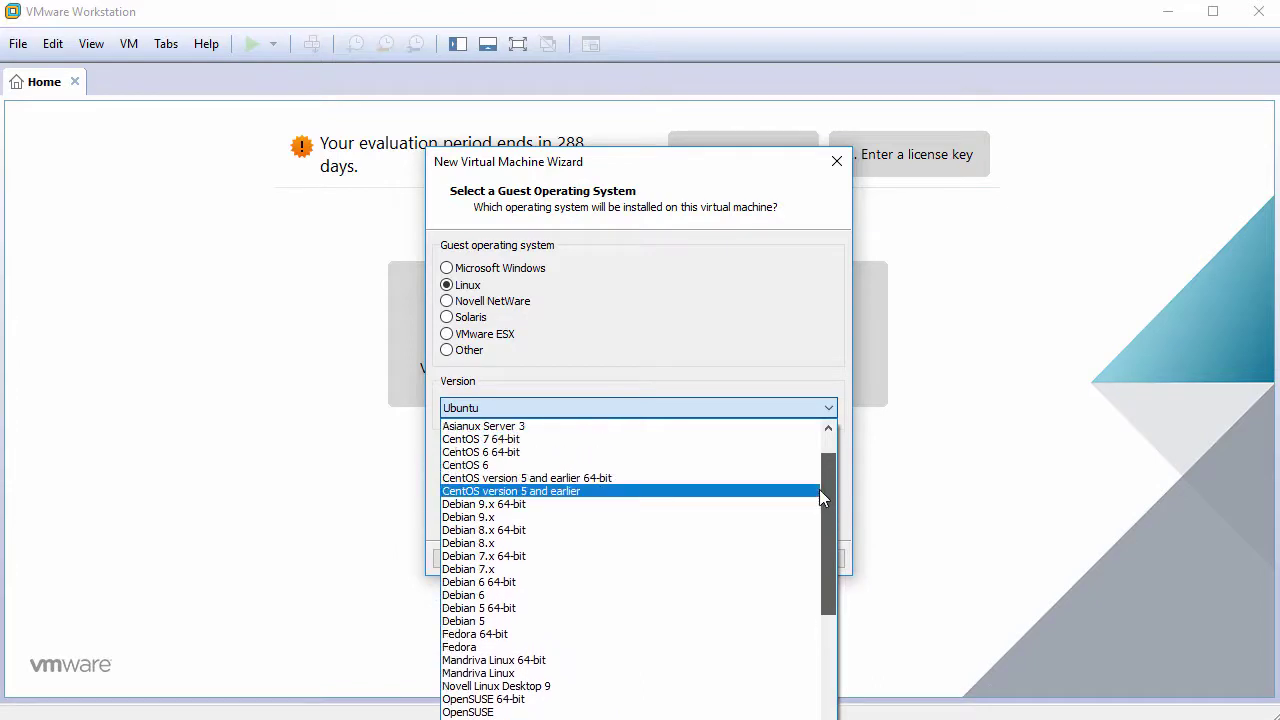
pyautogui.click(778, 504)
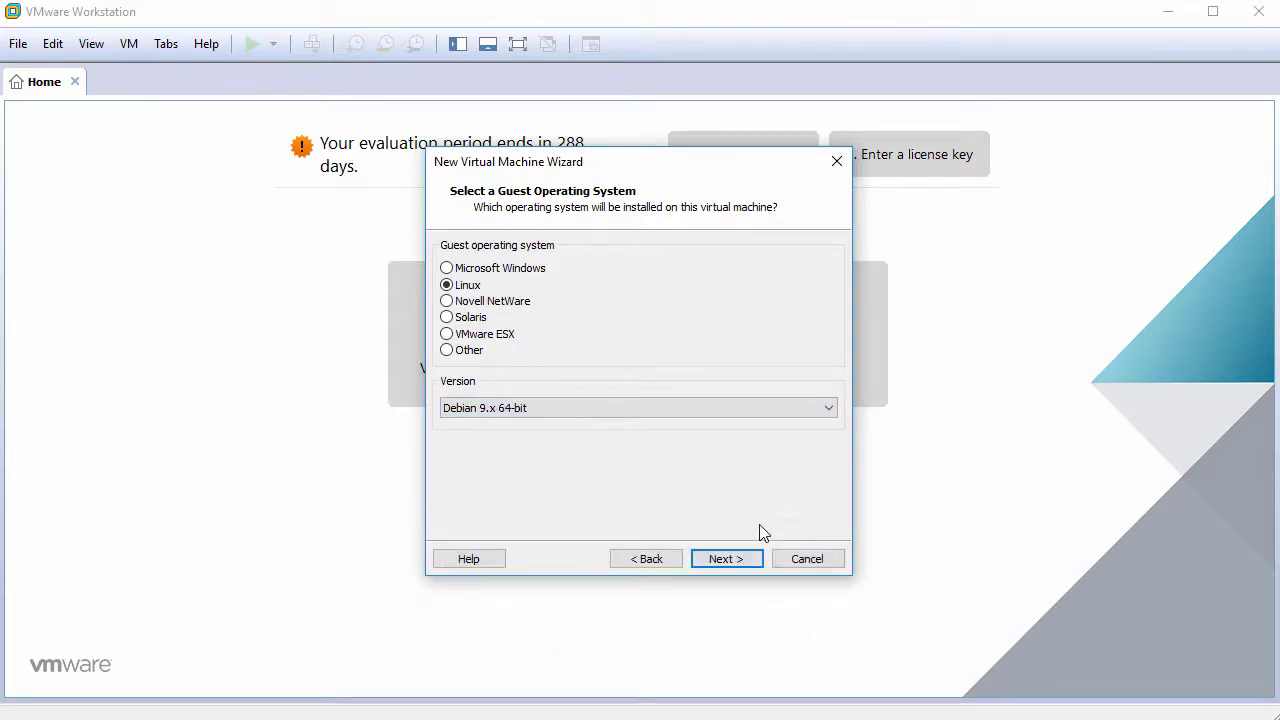
# Step: Name the VM Debian9.4Cinnamon and give it a 60 GB single-file disk
pyautogui.click(741, 560)
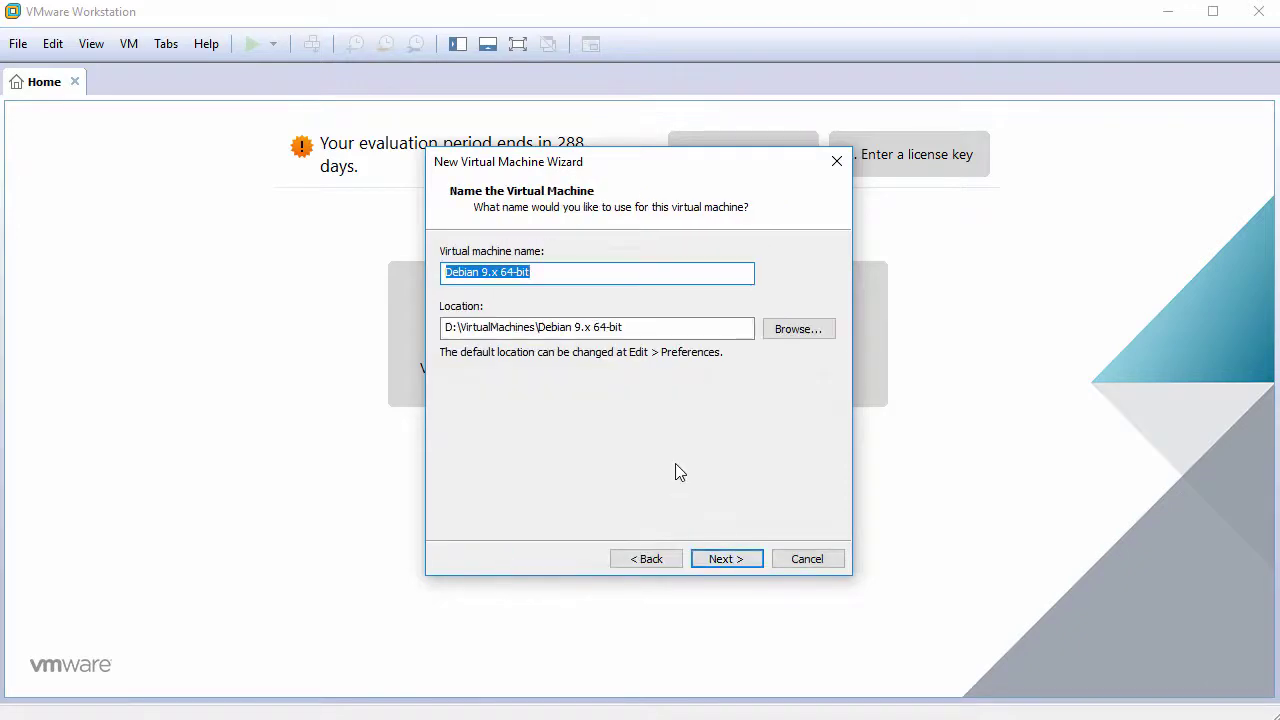
pyautogui.write('Debian9')
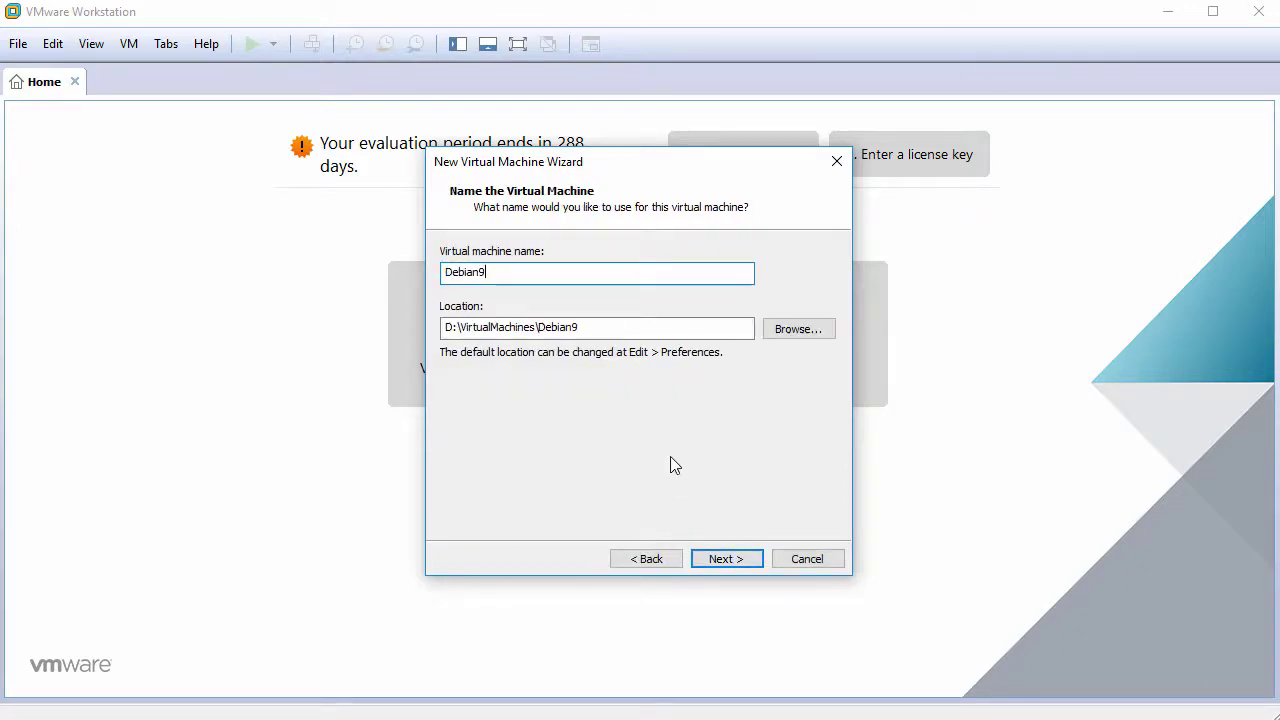
pyautogui.write('.4Cinnamon')
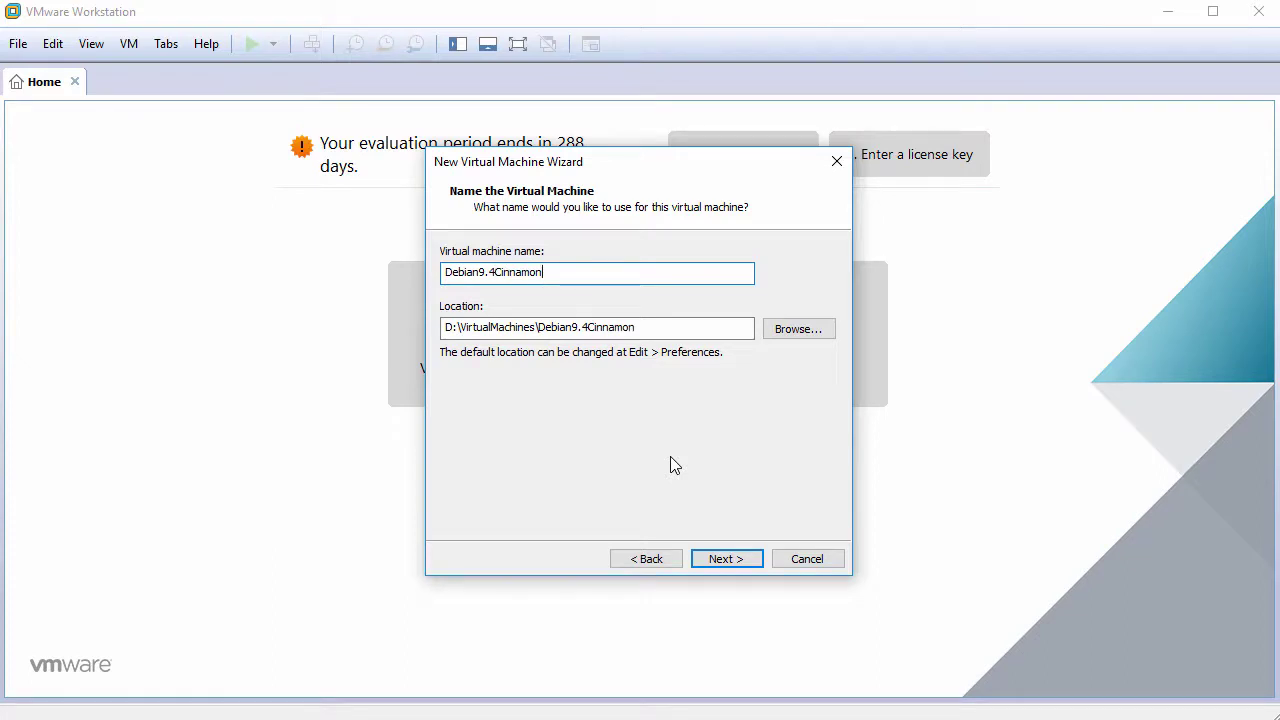
pyautogui.click(716, 560)
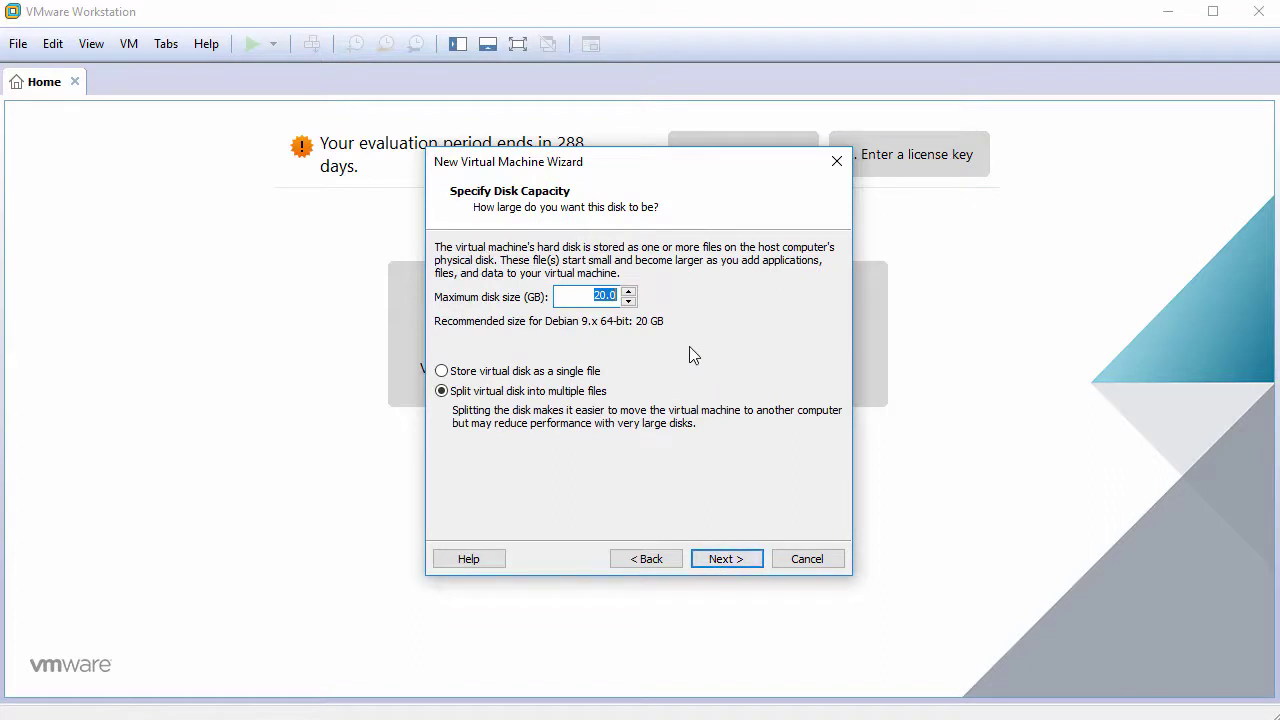
pyautogui.write('60')
pyautogui.click(722, 559)
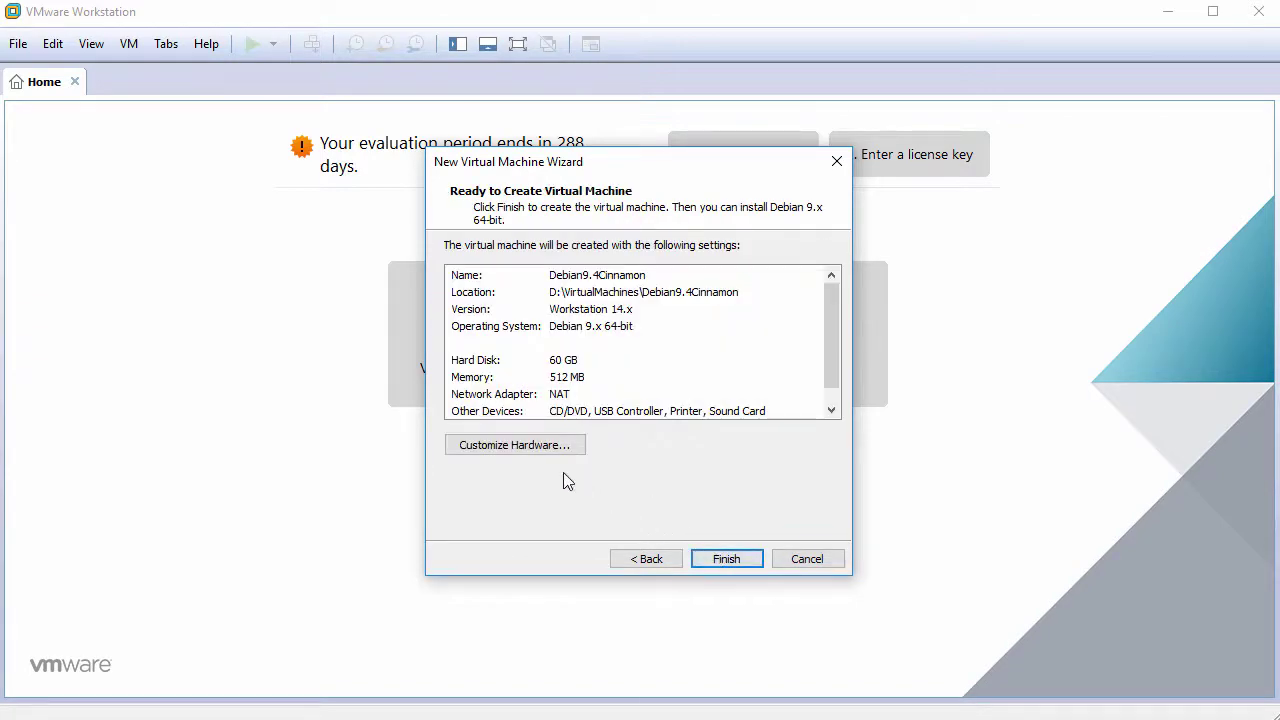
# Step: Customize the hardware, setting the VM memory to 2048 MB
pyautogui.click(524, 450)
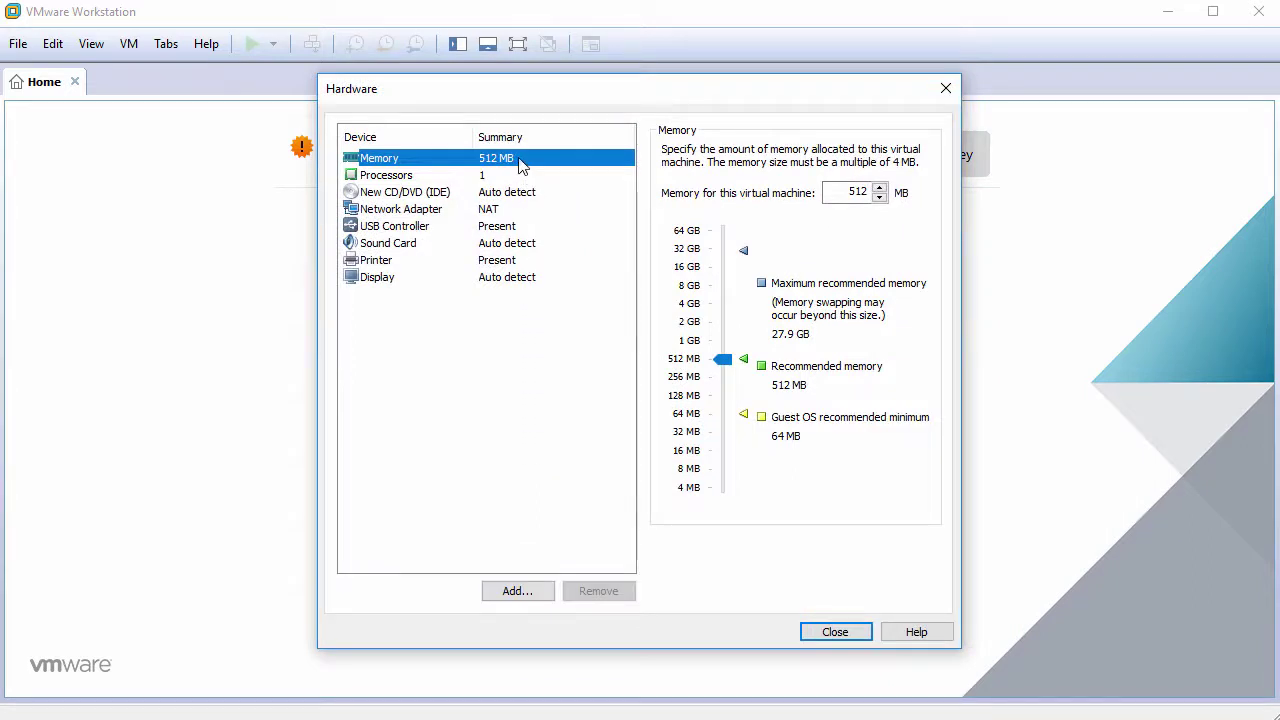
pyautogui.click(868, 193)
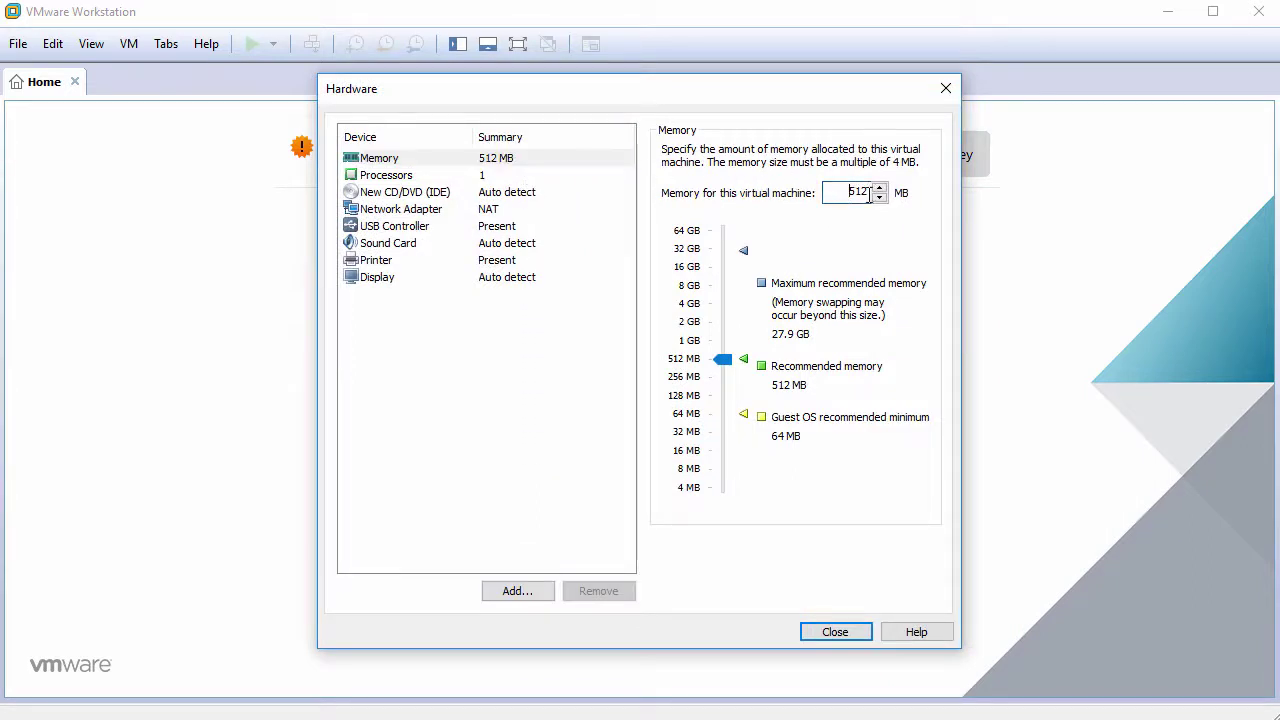
pyautogui.doubleClick(868, 193)
pyautogui.write('2048')
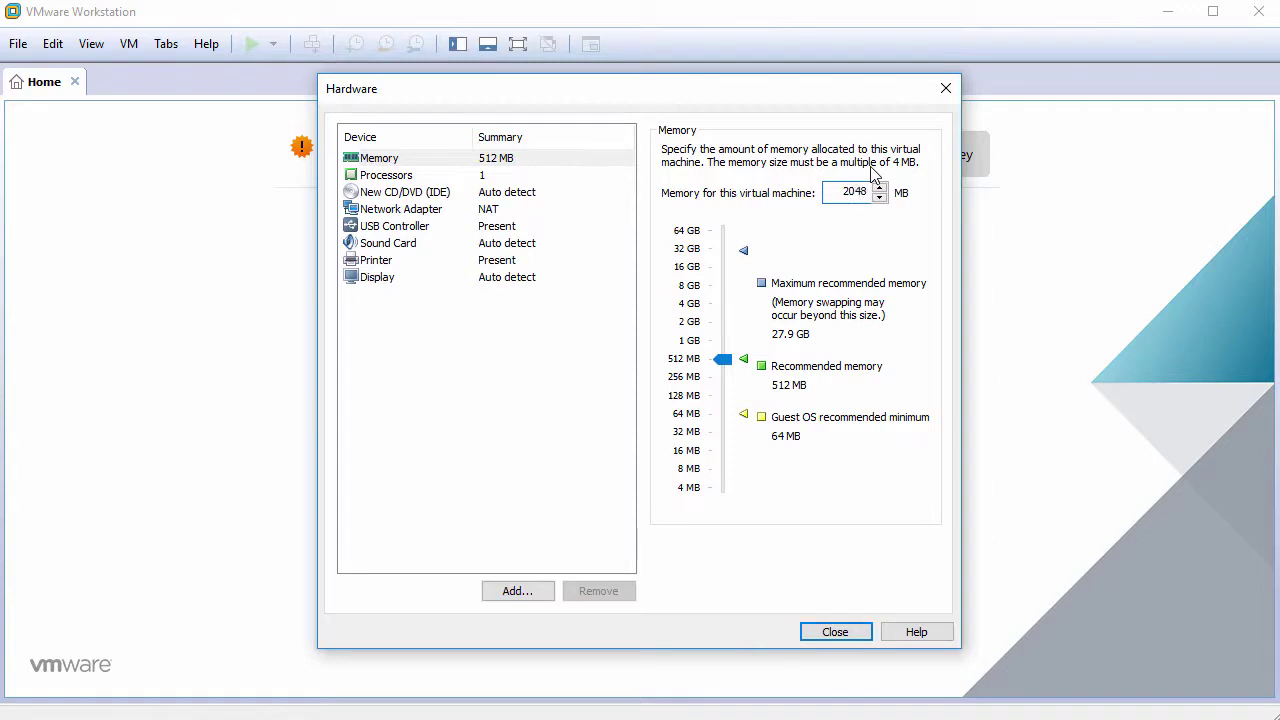
# Step: Set 2 cores per processor and switch the CD/DVD drive to use an ISO image
pyautogui.click(500, 178)
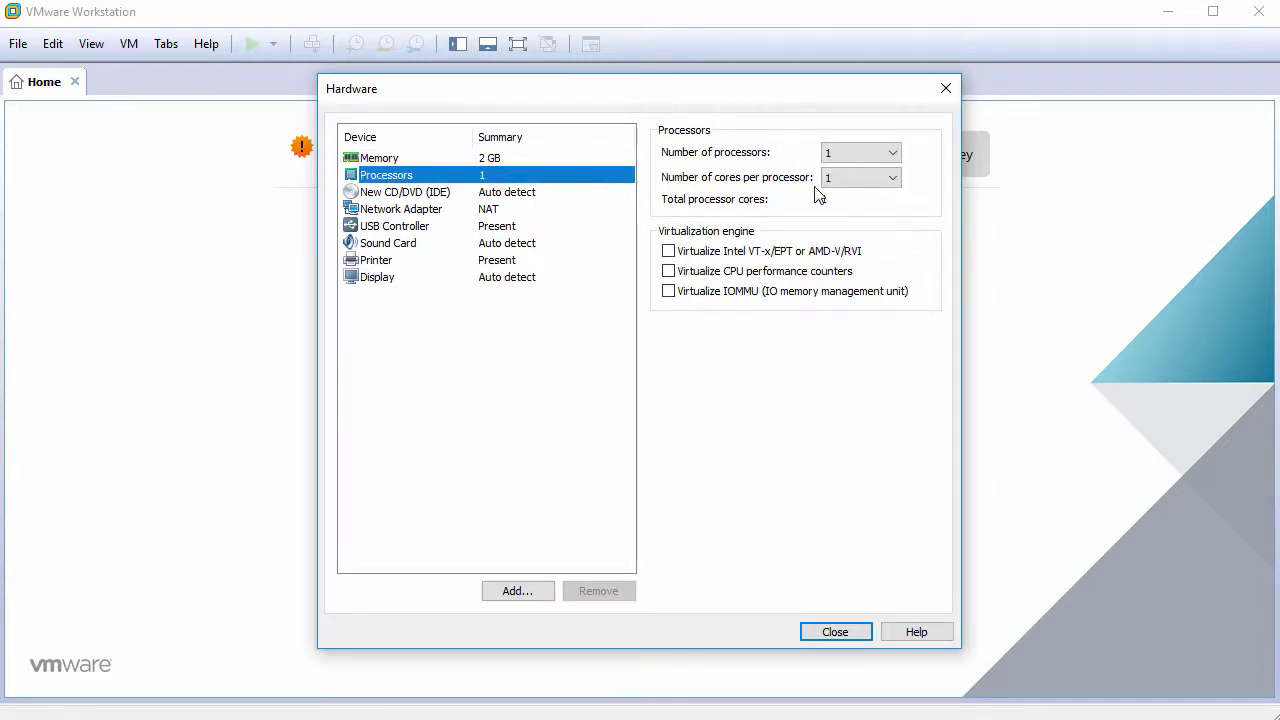
pyautogui.click(855, 184)
pyautogui.click(852, 209)
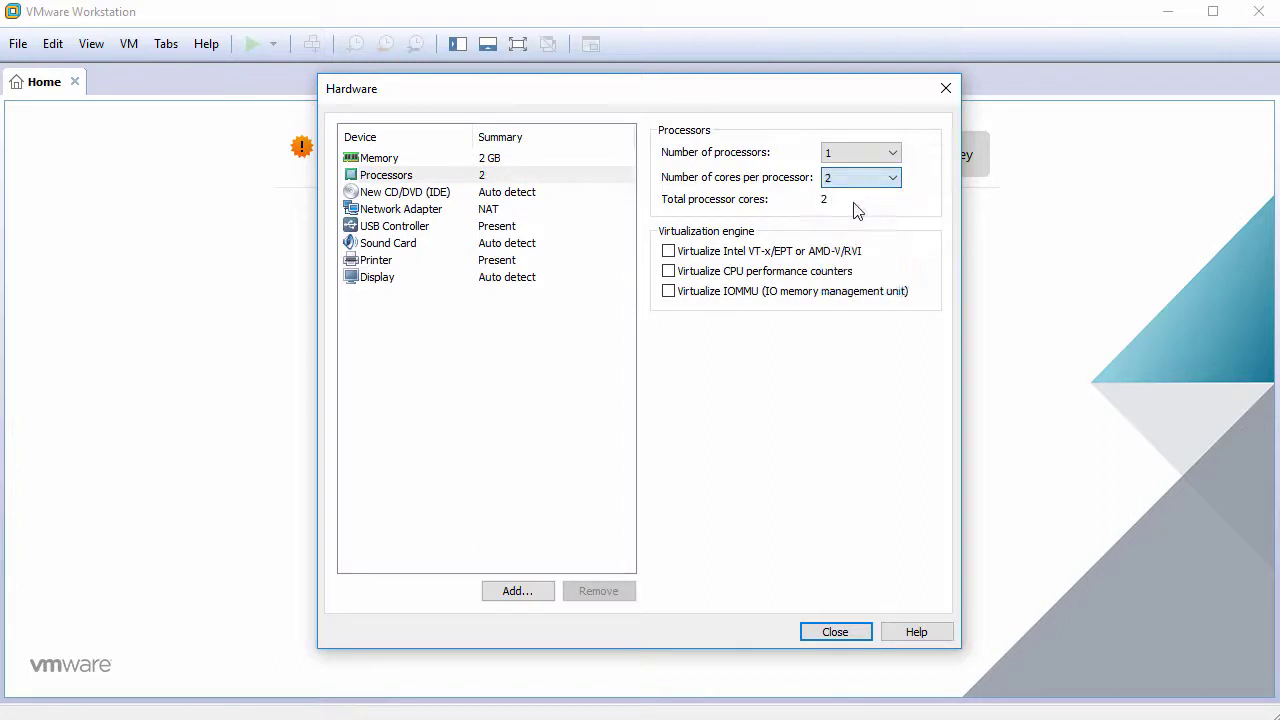
pyautogui.click(512, 200)
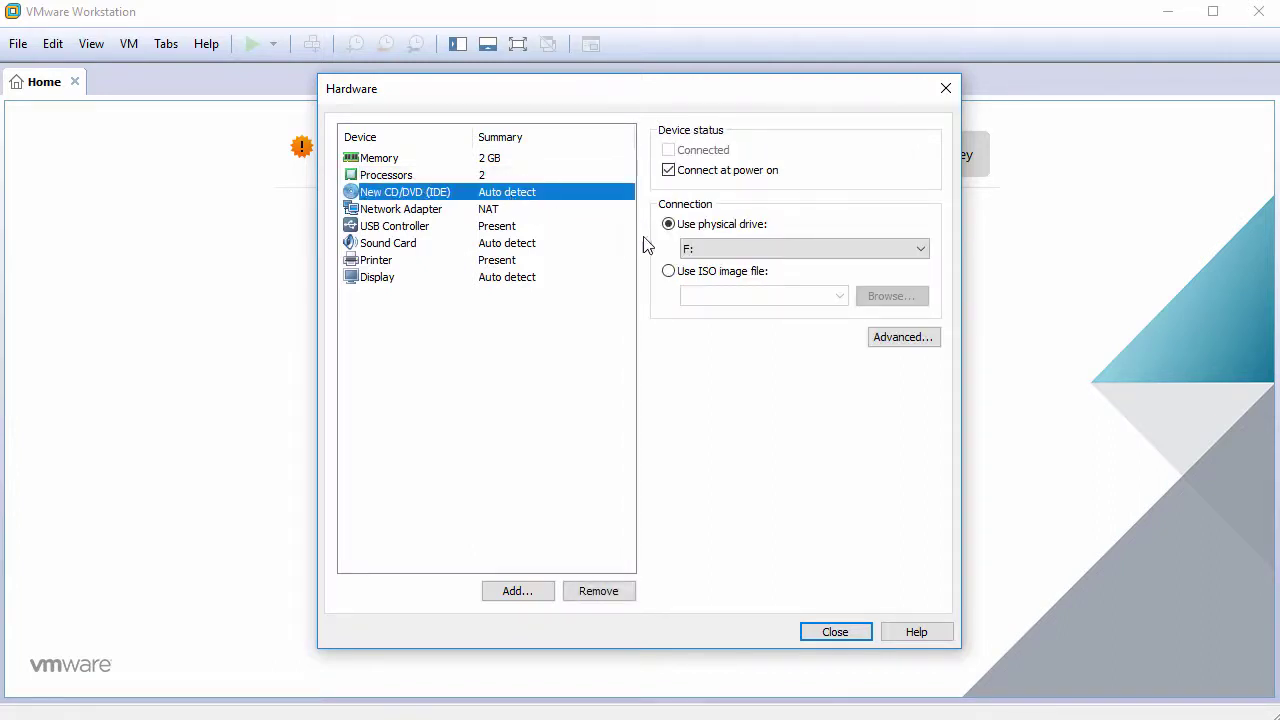
pyautogui.click(725, 275)
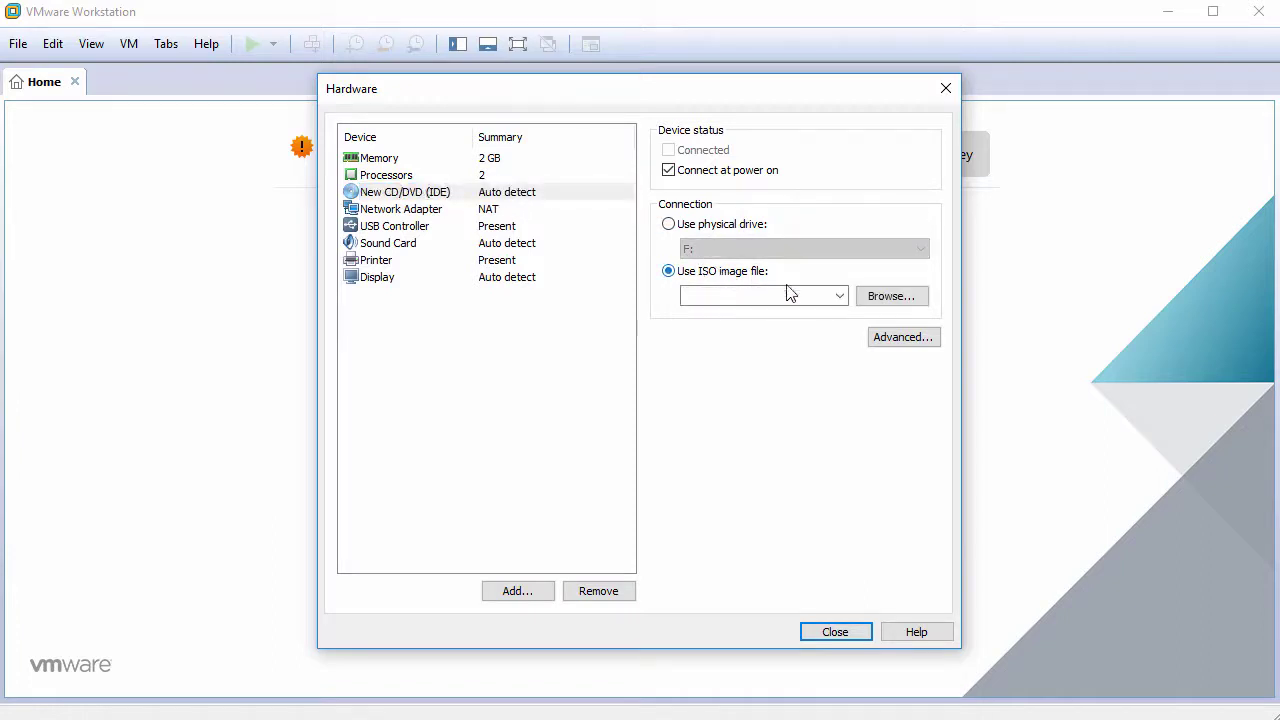
# Step: Attach debian-live-9.4.0-amd64-cinnamon.iso to the CD/DVD drive
pyautogui.click(885, 298)
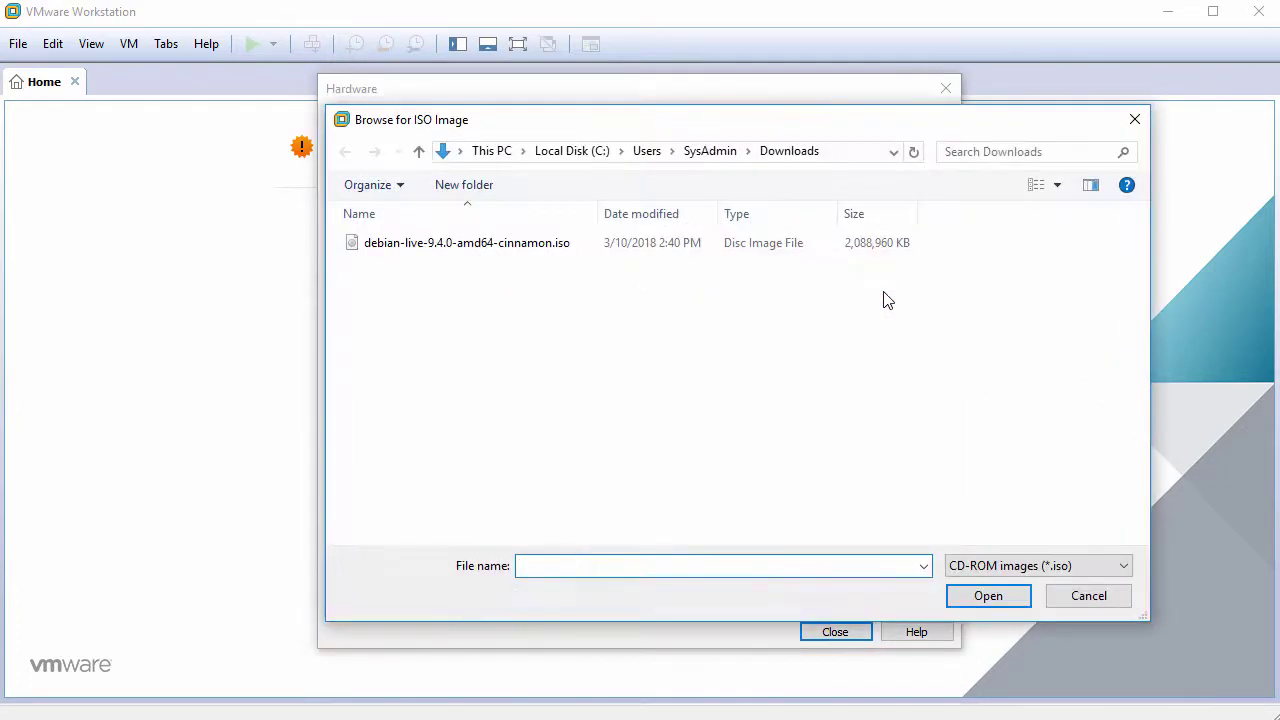
pyautogui.click(576, 254)
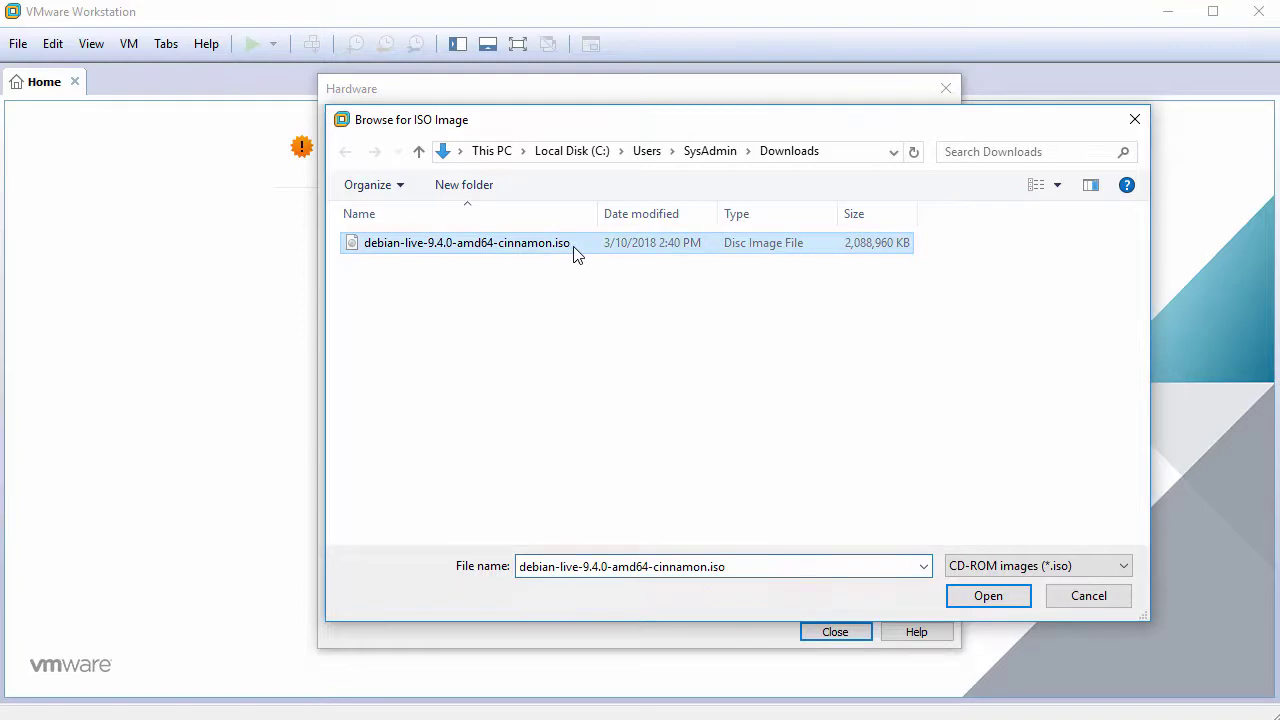
pyautogui.click(986, 596)
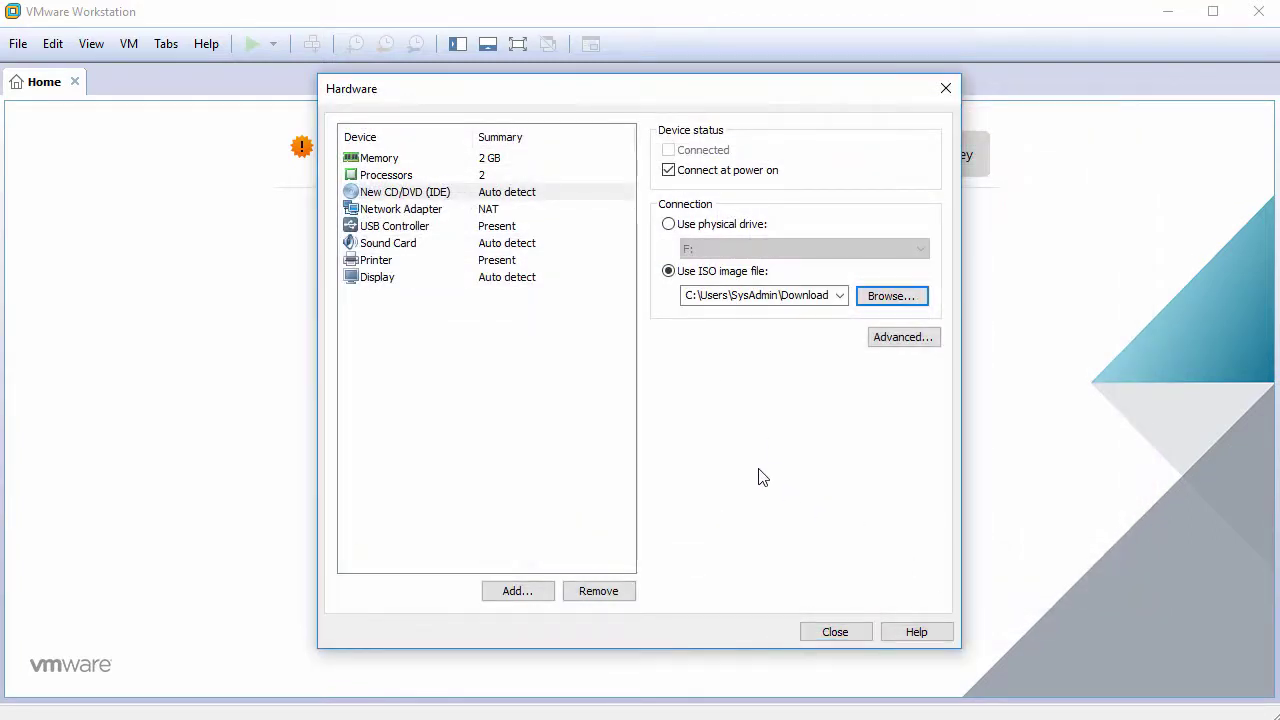
# Step: Remove the USB controller, sound card and printer, and enable 3D graphics acceleration
pyautogui.click(422, 229)
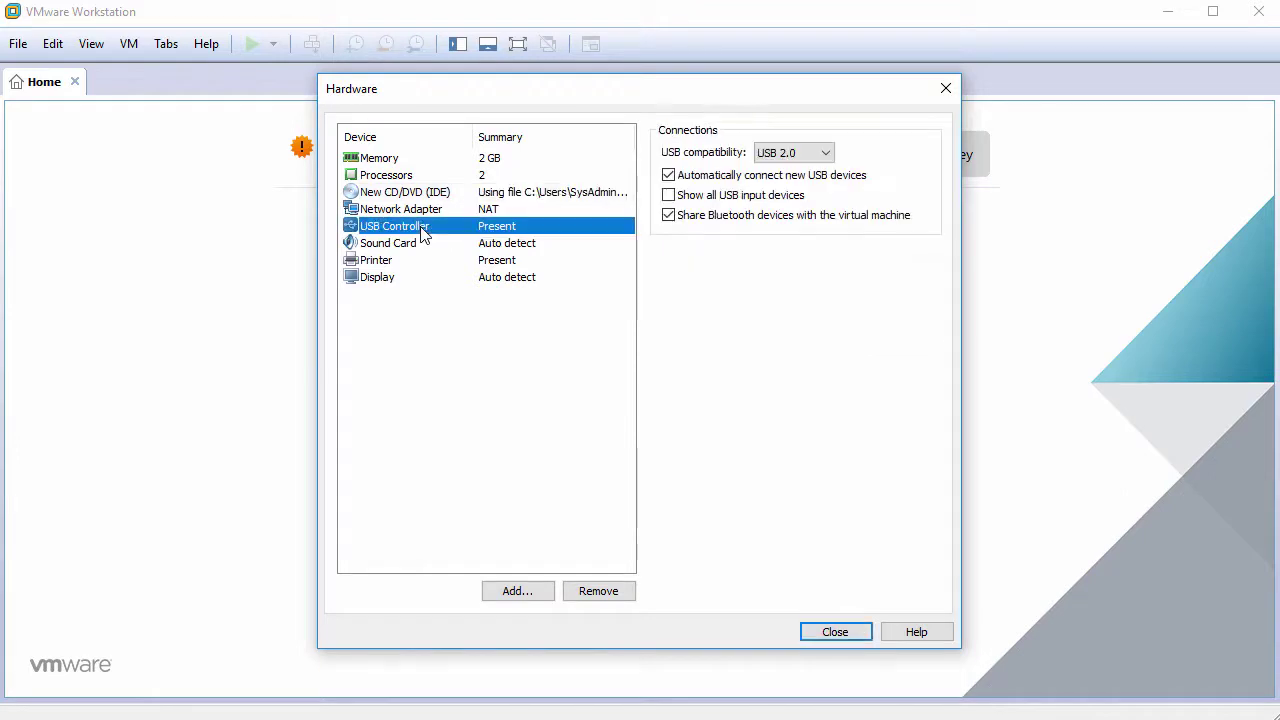
pyautogui.click(586, 592)
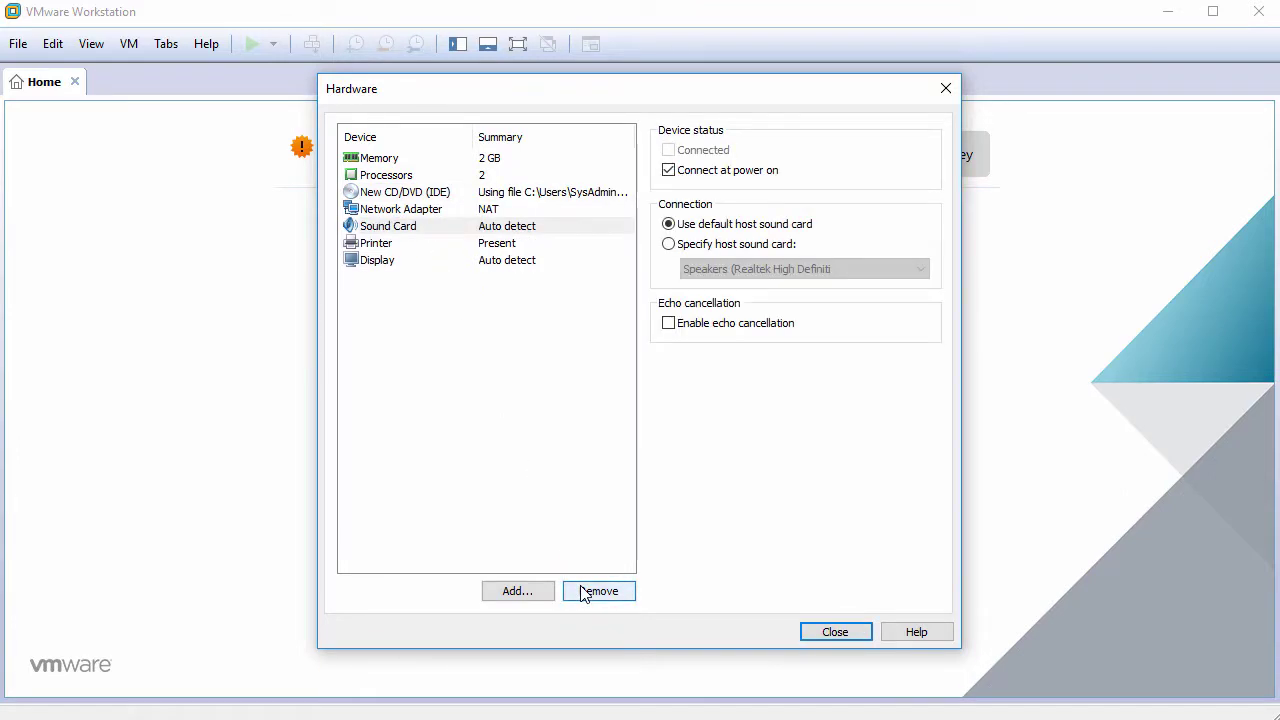
pyautogui.click(586, 592)
pyautogui.click(586, 592)
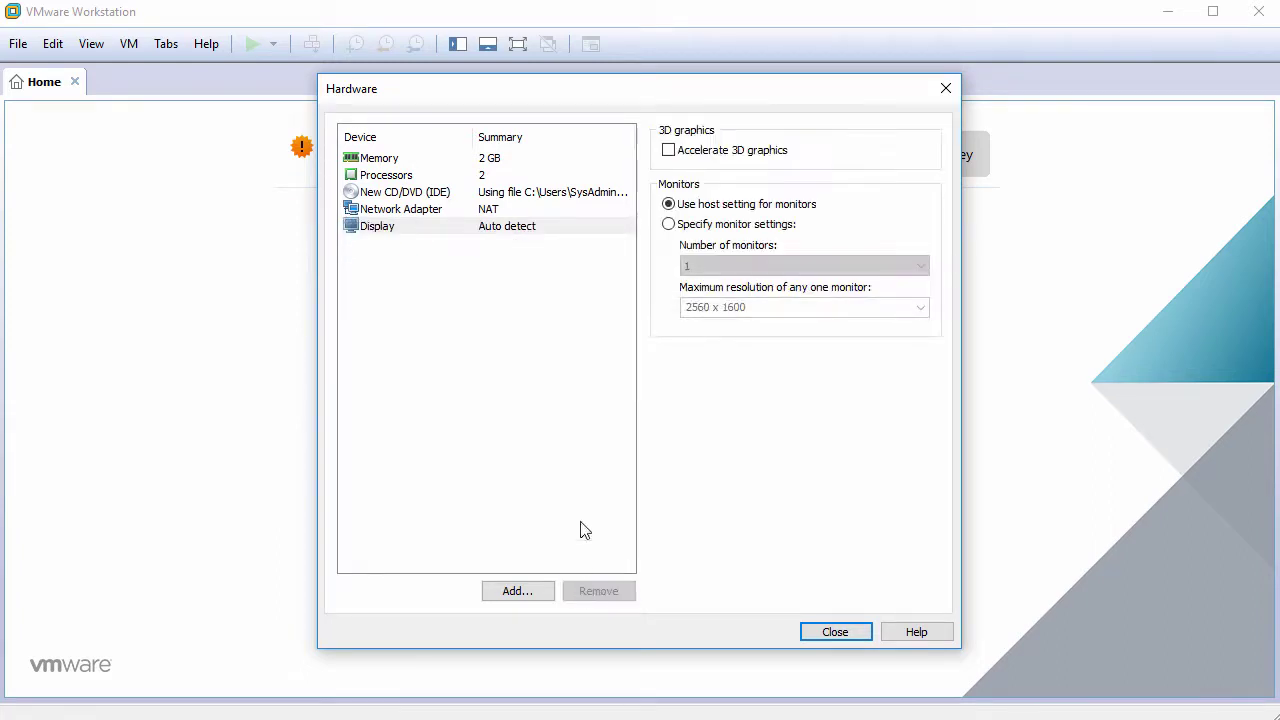
pyautogui.click(550, 230)
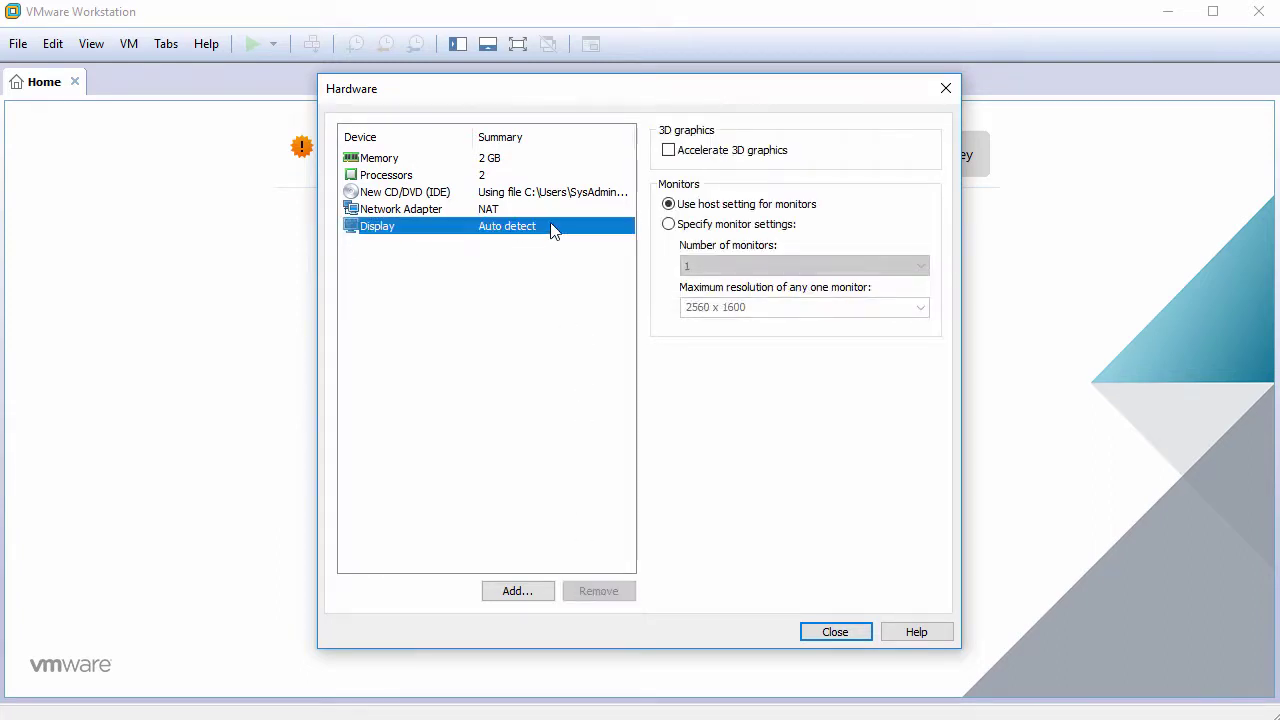
pyautogui.click(669, 152)
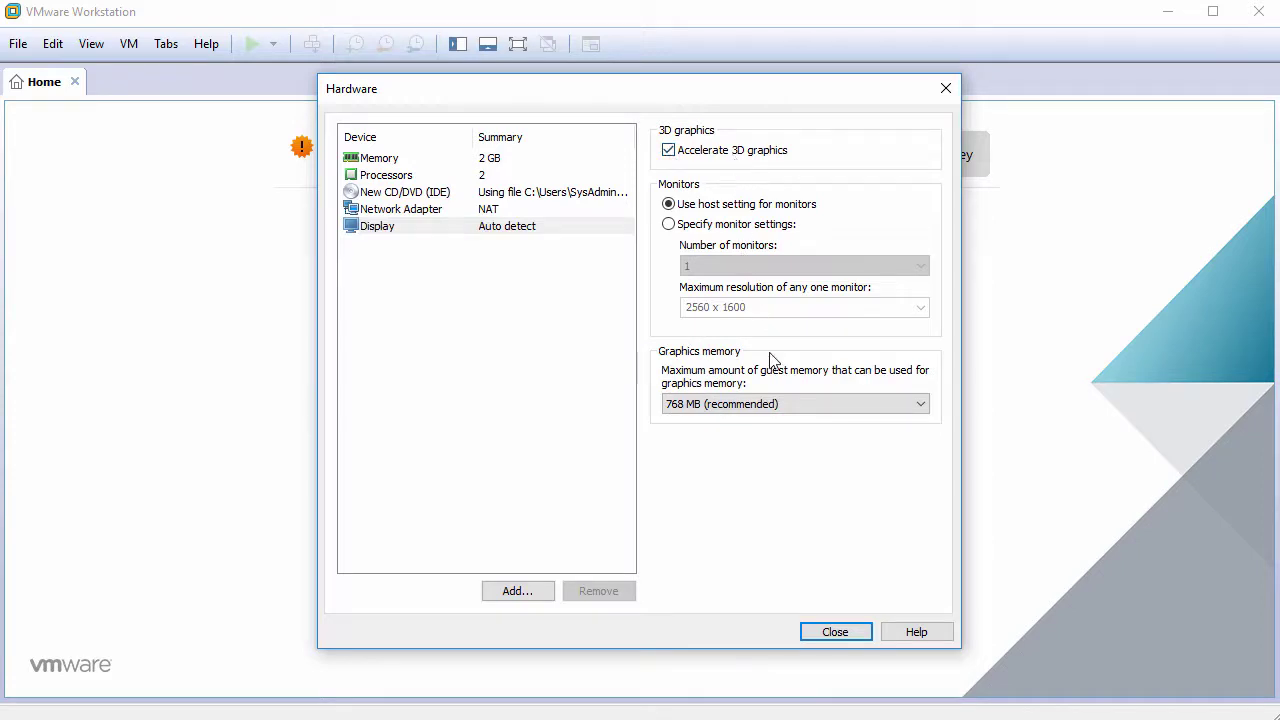
pyautogui.click(833, 632)
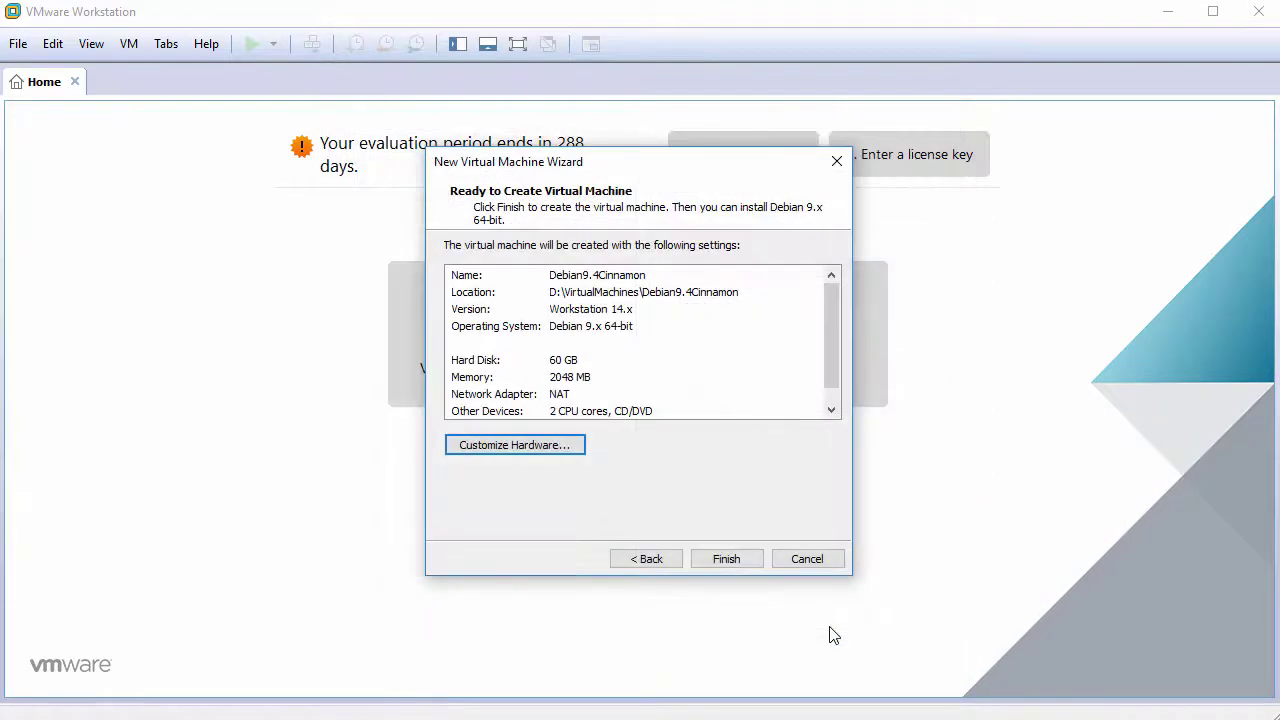
# Step: Create and power on the VM, then boot the Graphical Debian Installer option
pyautogui.click(735, 558)
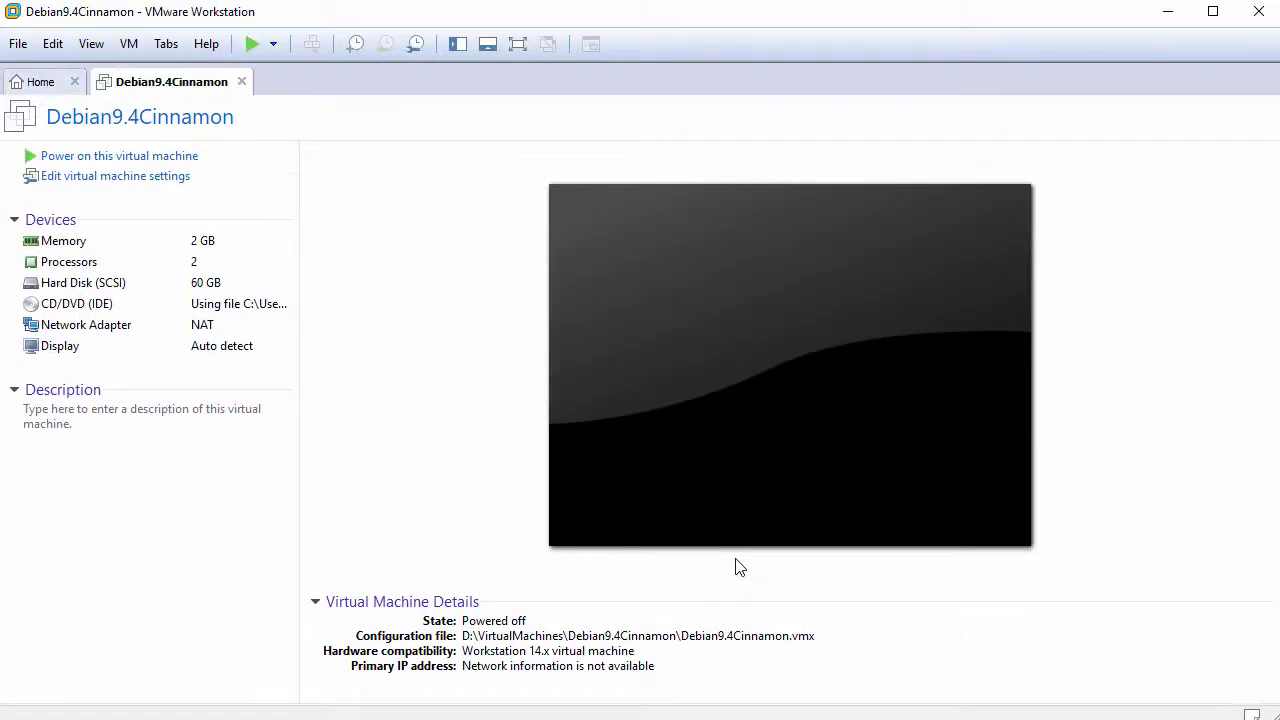
pyautogui.click(148, 163)
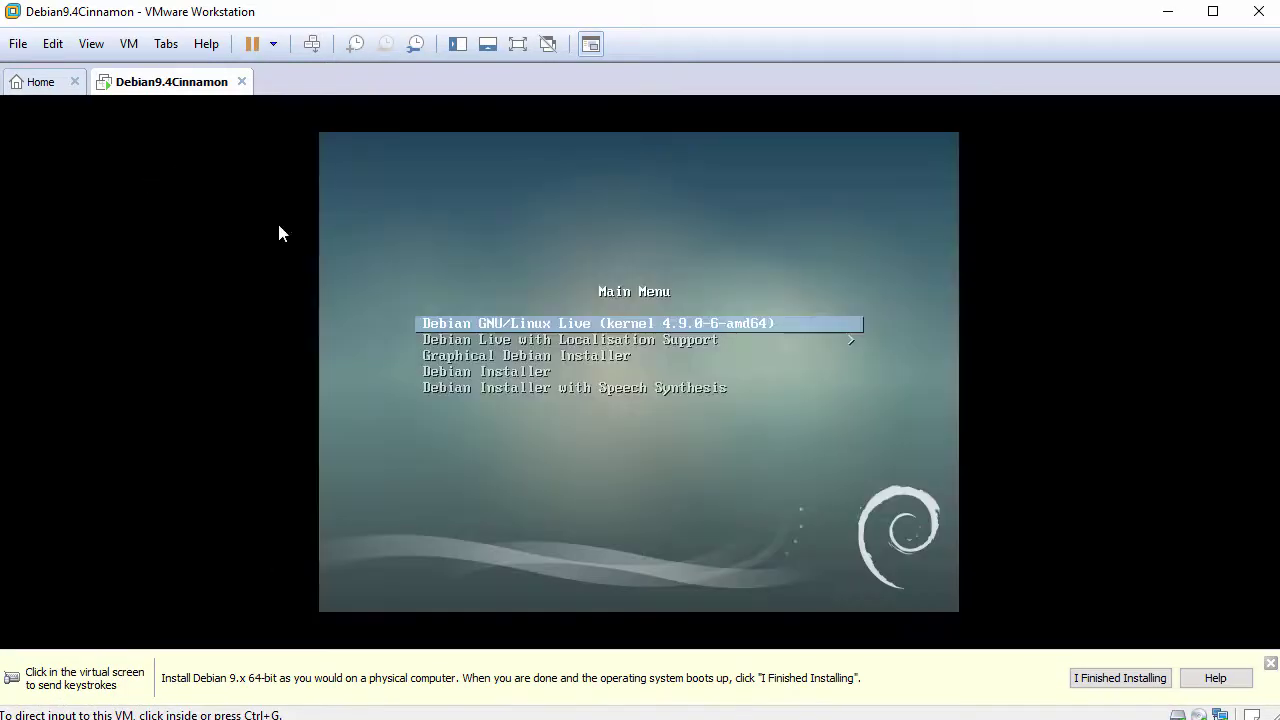
pyautogui.click(1270, 663)
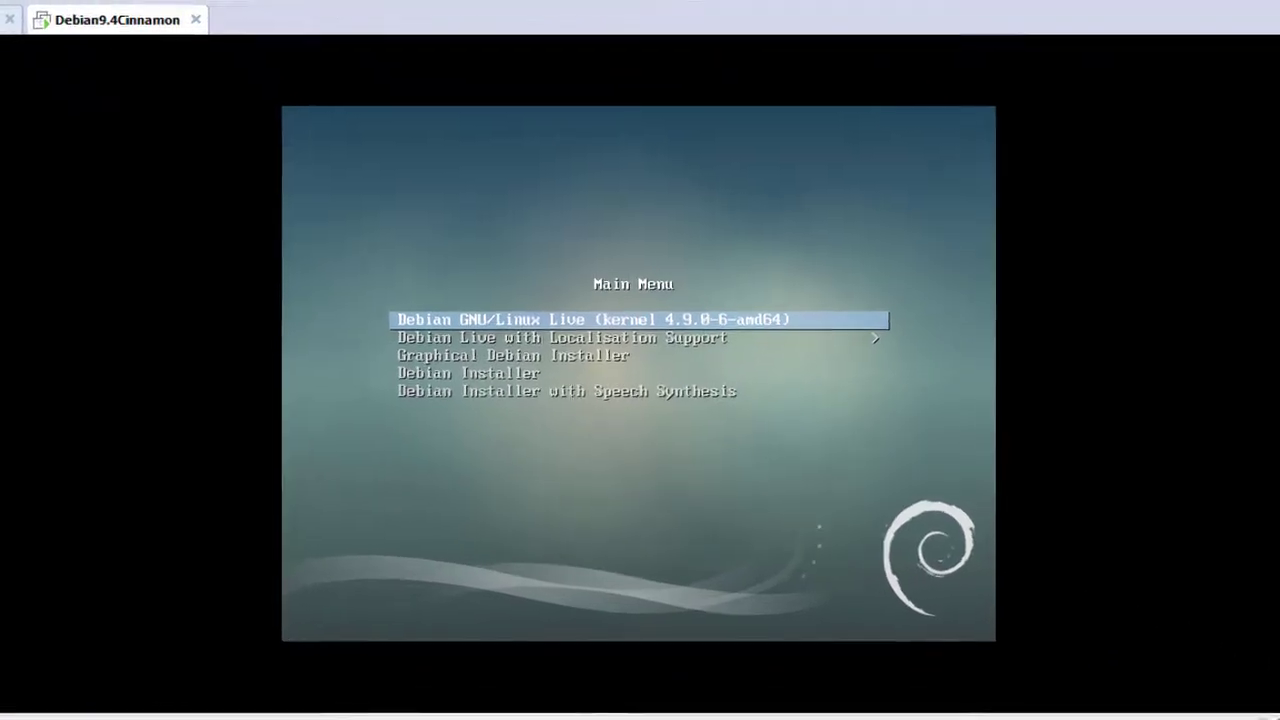
pyautogui.press('Down')
pyautogui.press('Down')
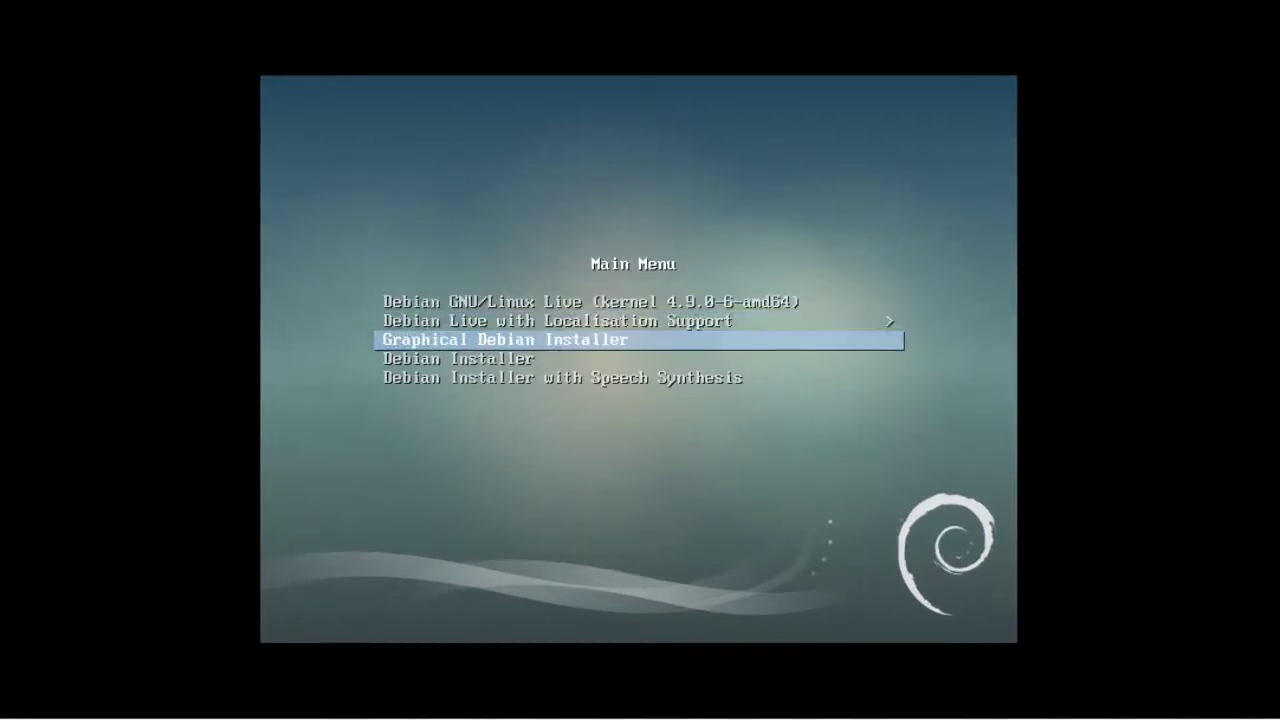
pyautogui.press('Return')
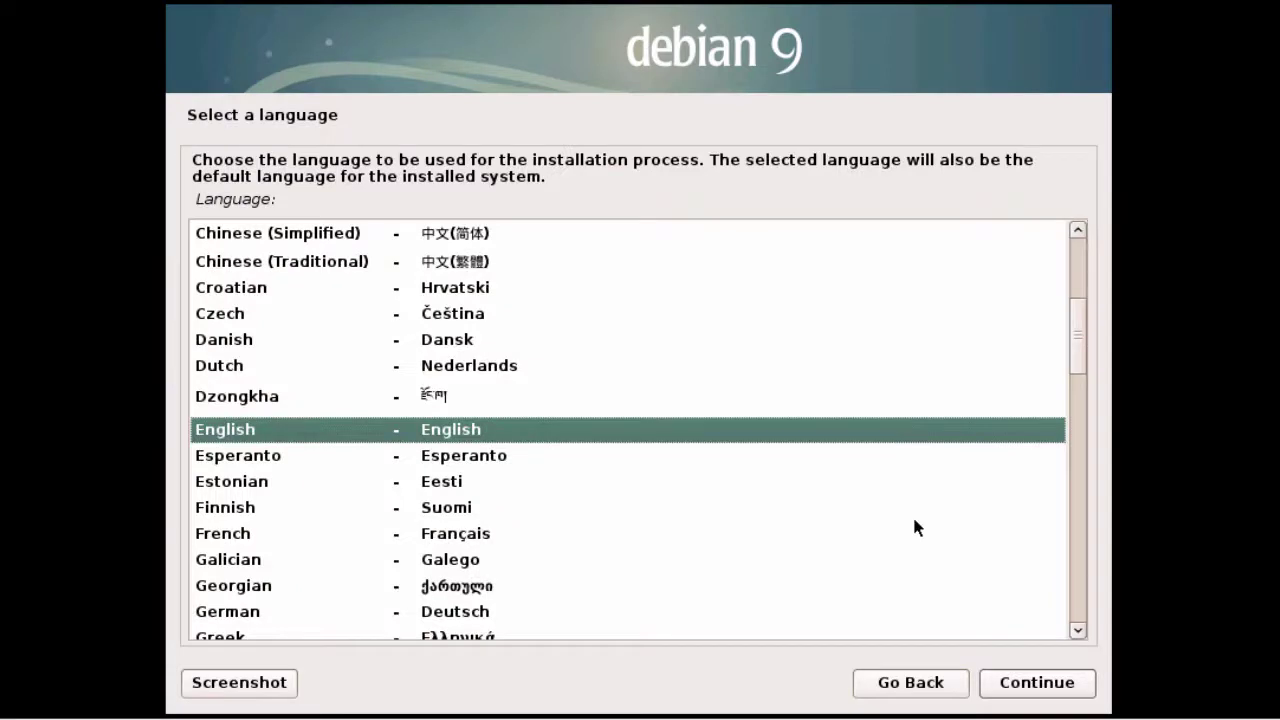
# Step: Choose English language, United States location and the American English keymap
pyautogui.click(551, 433)
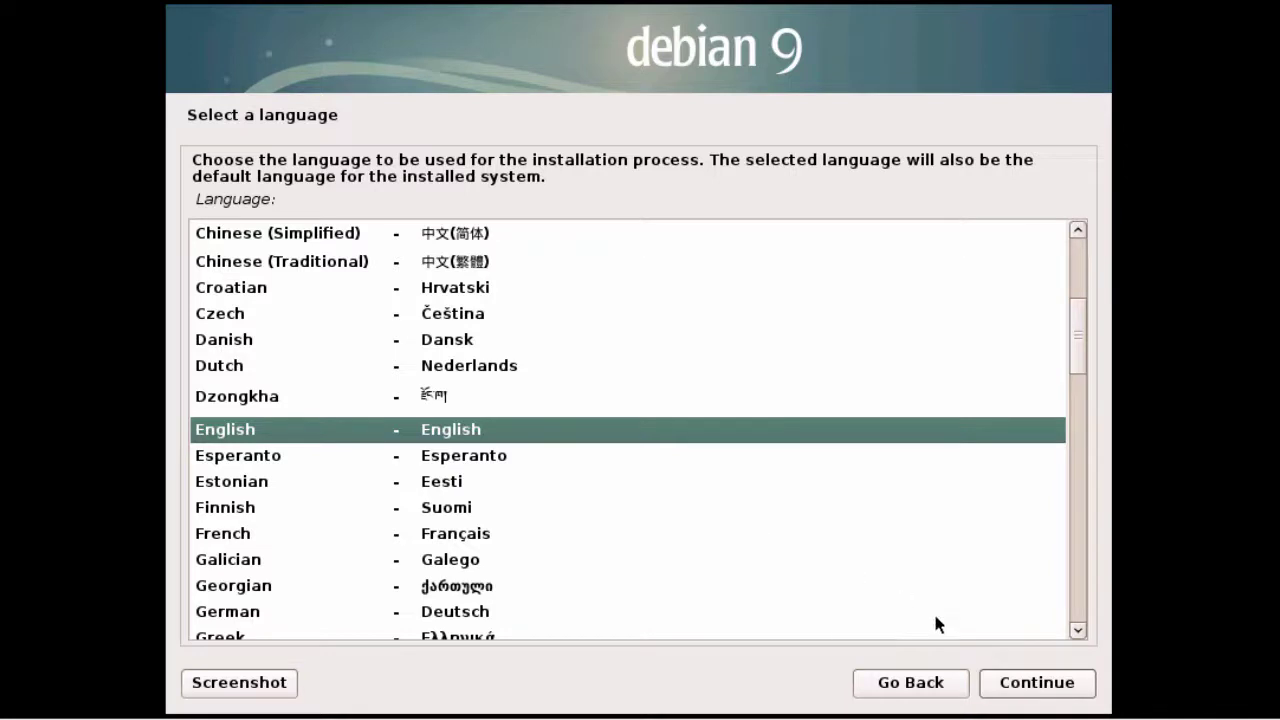
pyautogui.click(1048, 684)
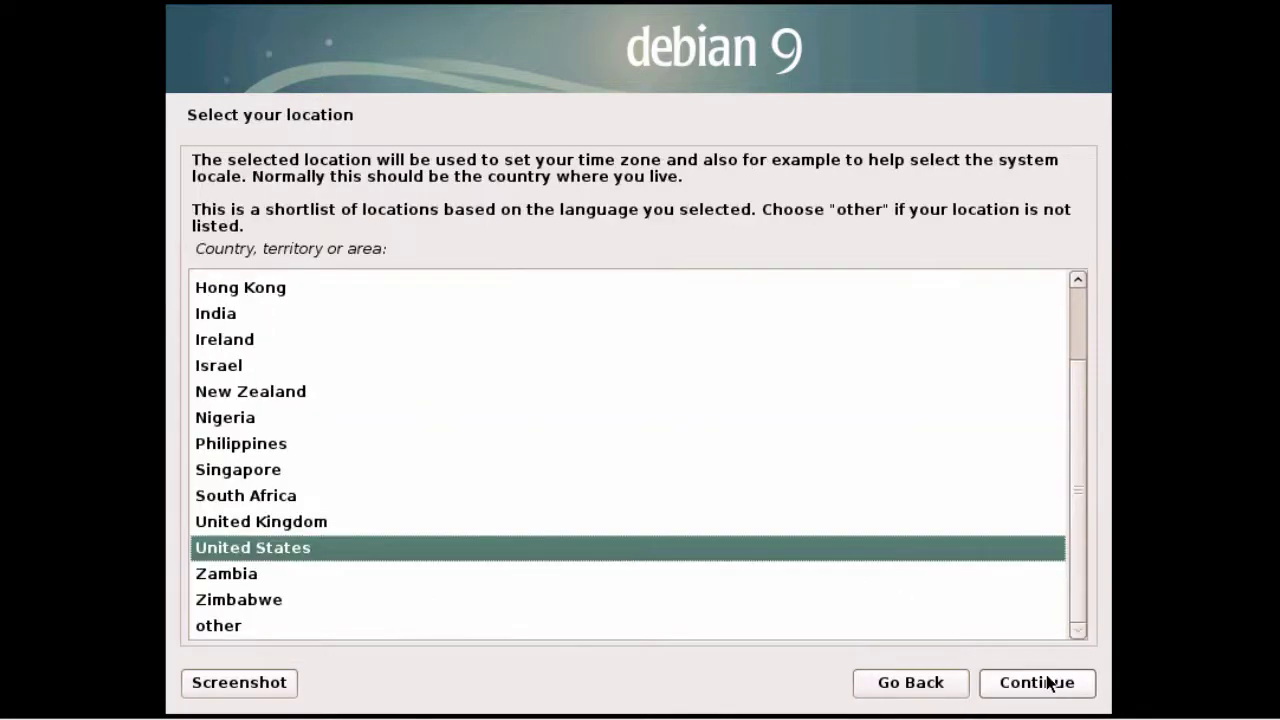
pyautogui.click(653, 546)
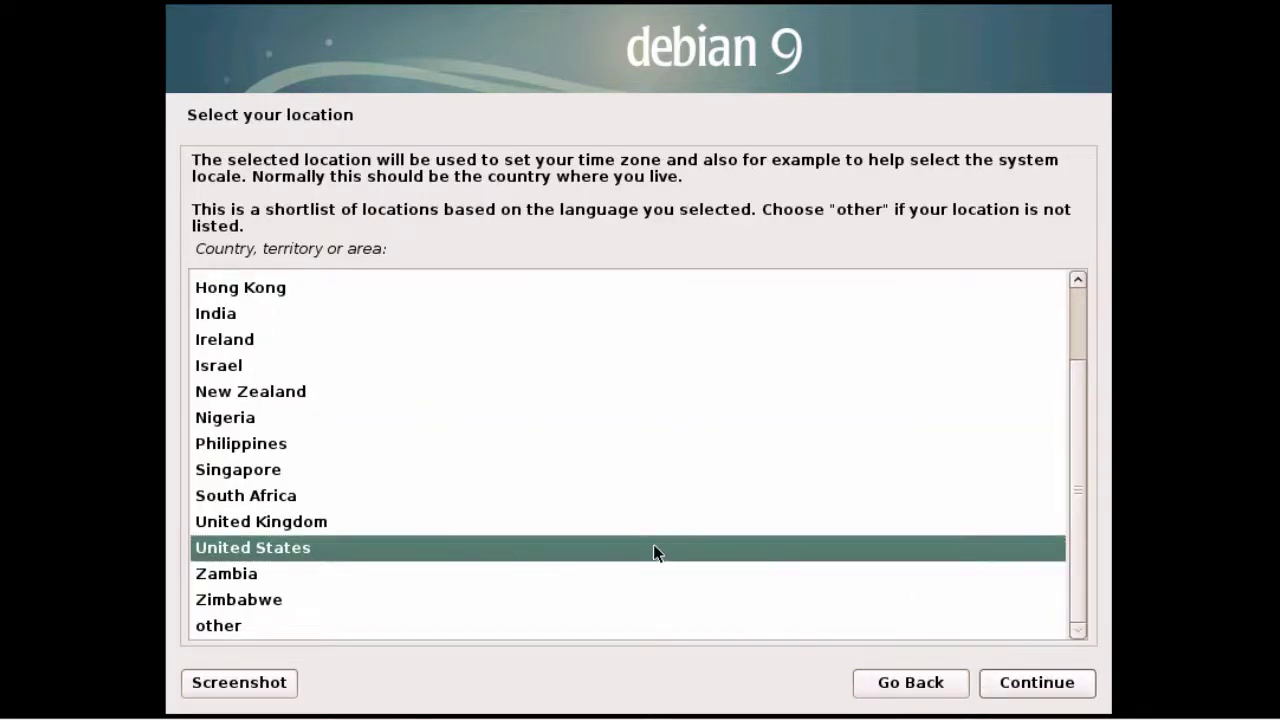
pyautogui.click(1022, 686)
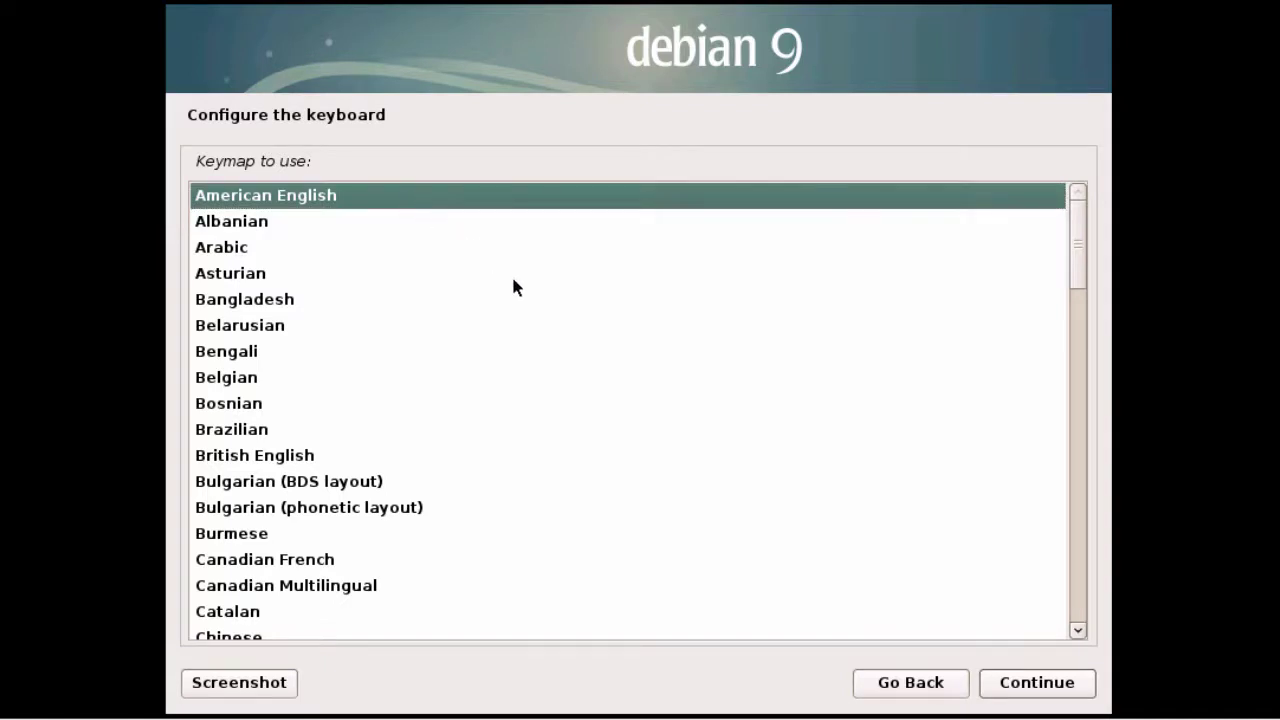
pyautogui.click(1029, 688)
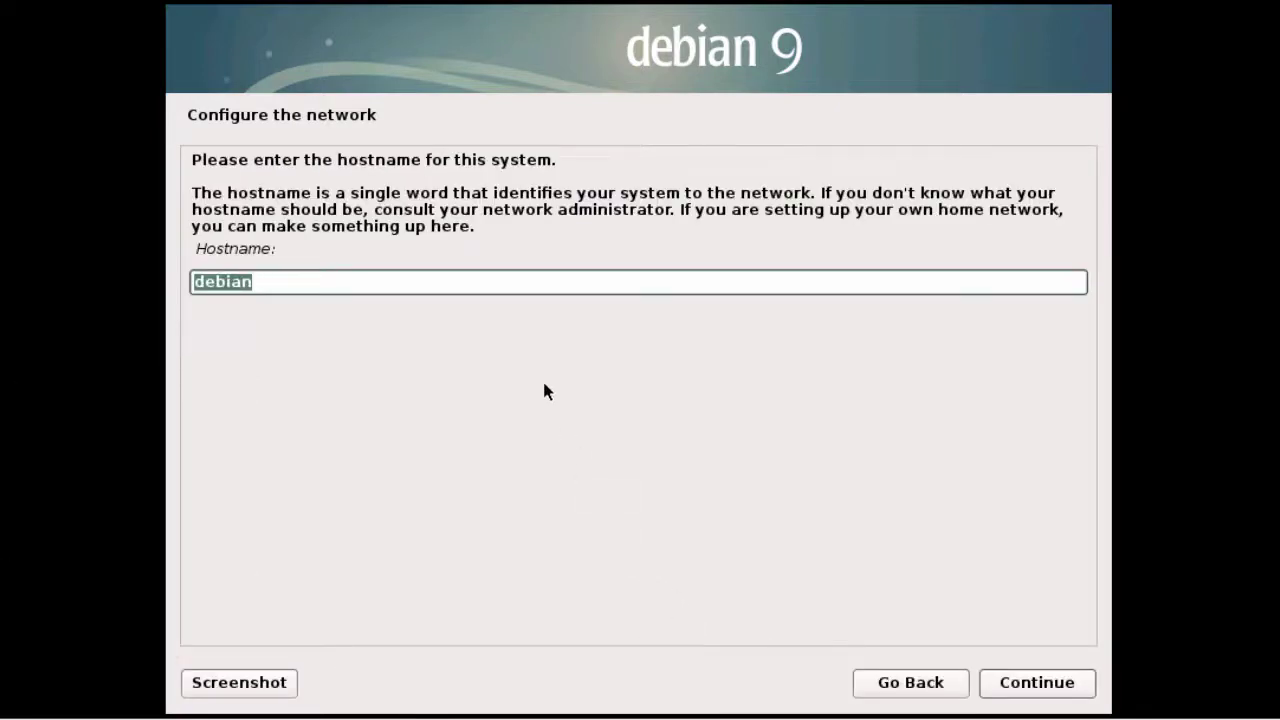
# Step: Set the hostname to debian9cinnamon and the domain name to lab.local
pyautogui.click(511, 285)
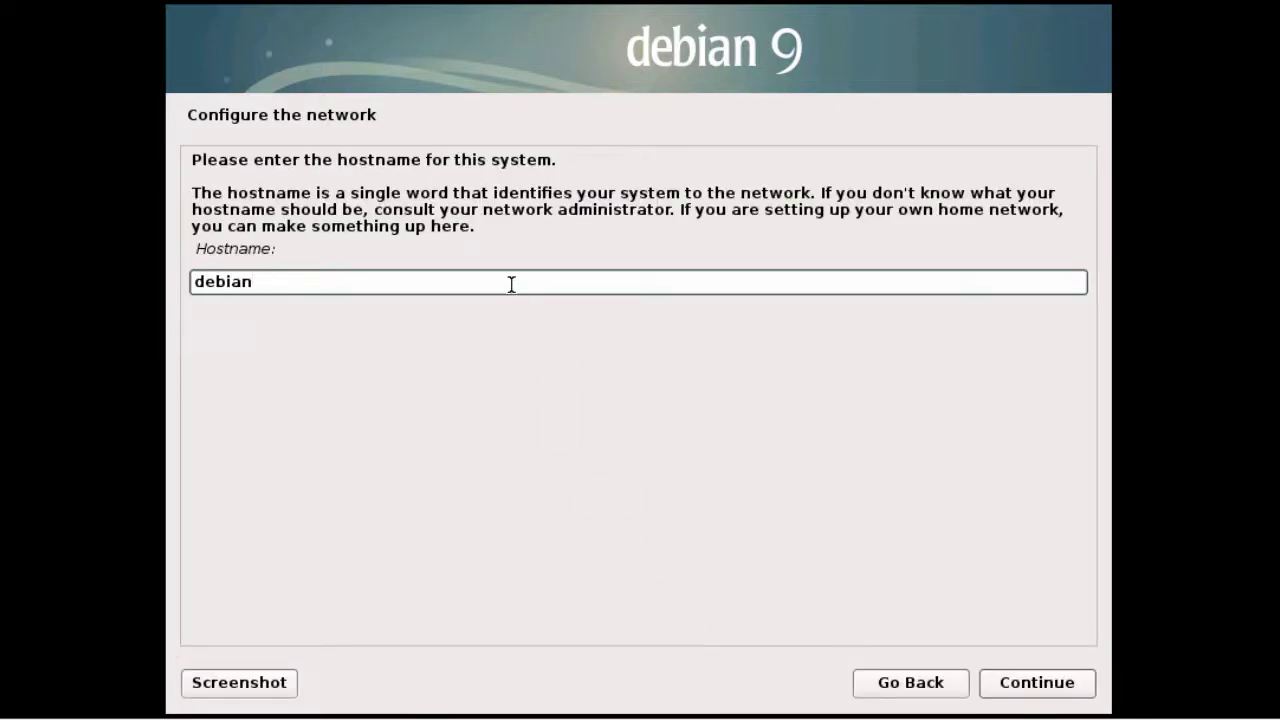
pyautogui.write('9cinnamon')
pyautogui.click(1028, 684)
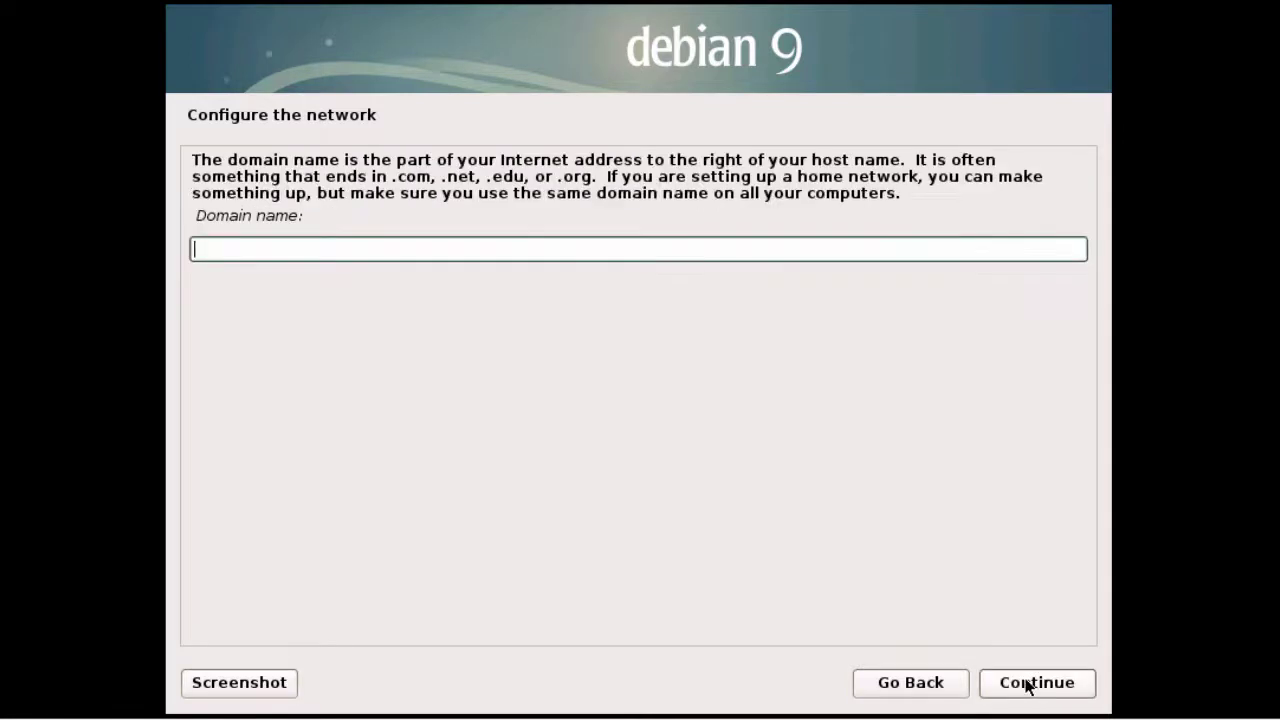
pyautogui.write('lab.local')
pyautogui.click(1020, 692)
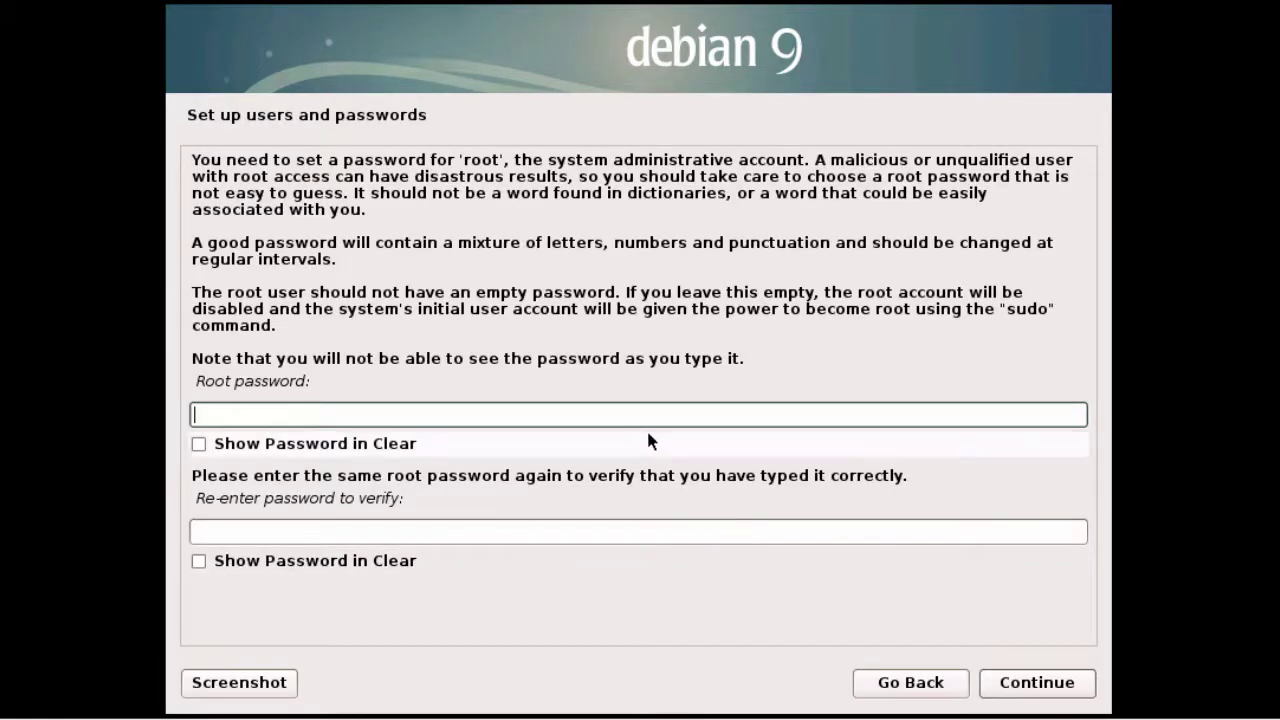
# Step: Enter and confirm the root password
pyautogui.write('********')
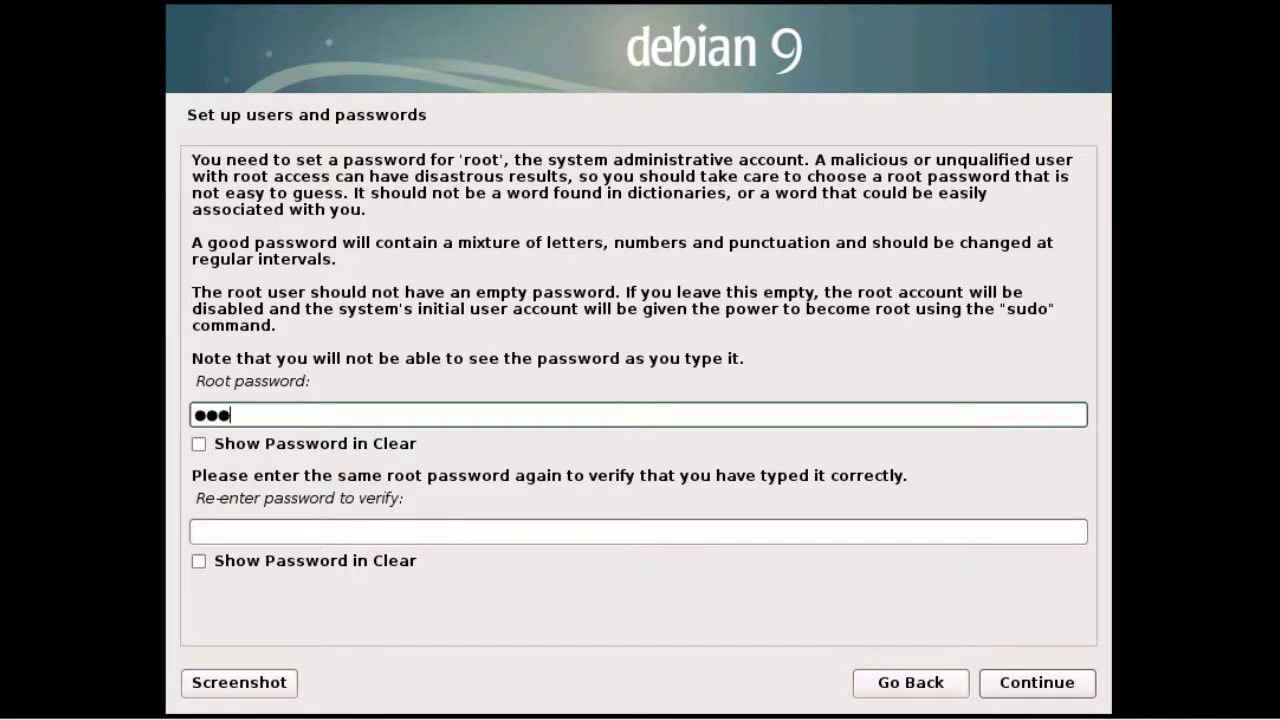
pyautogui.press('Tab')
pyautogui.press('Tab')
pyautogui.write('********')
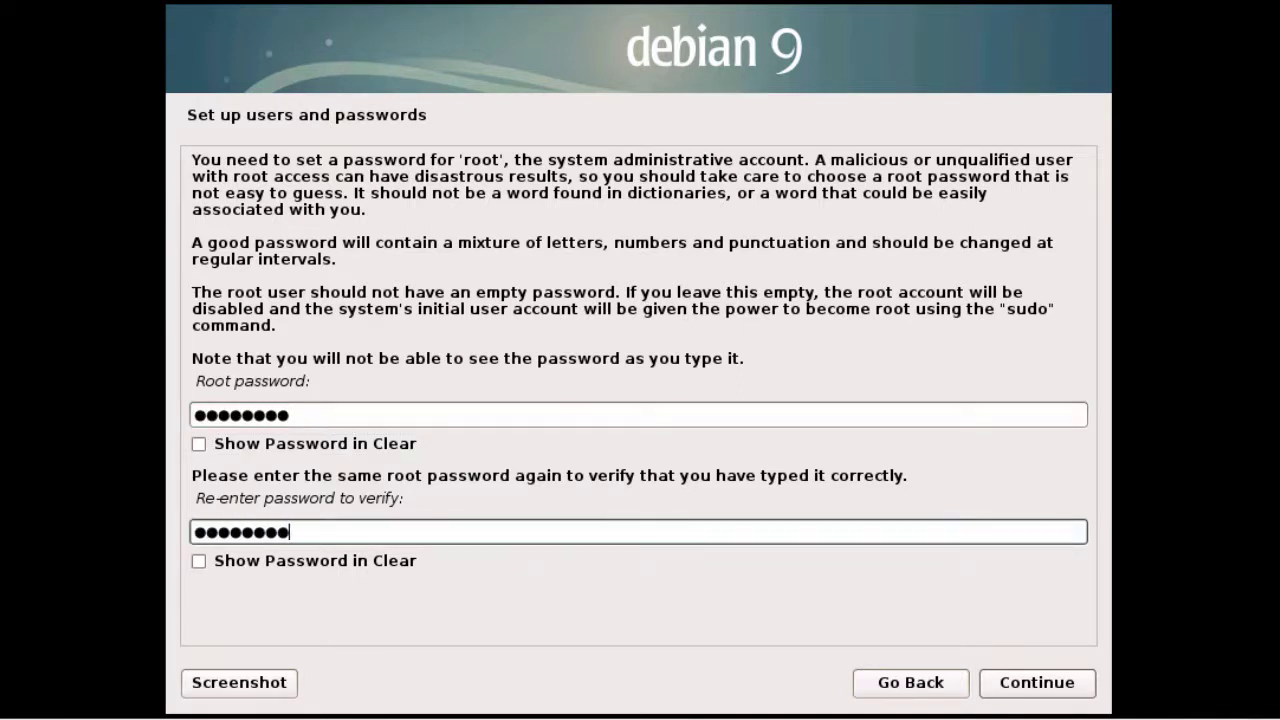
pyautogui.click(1041, 682)
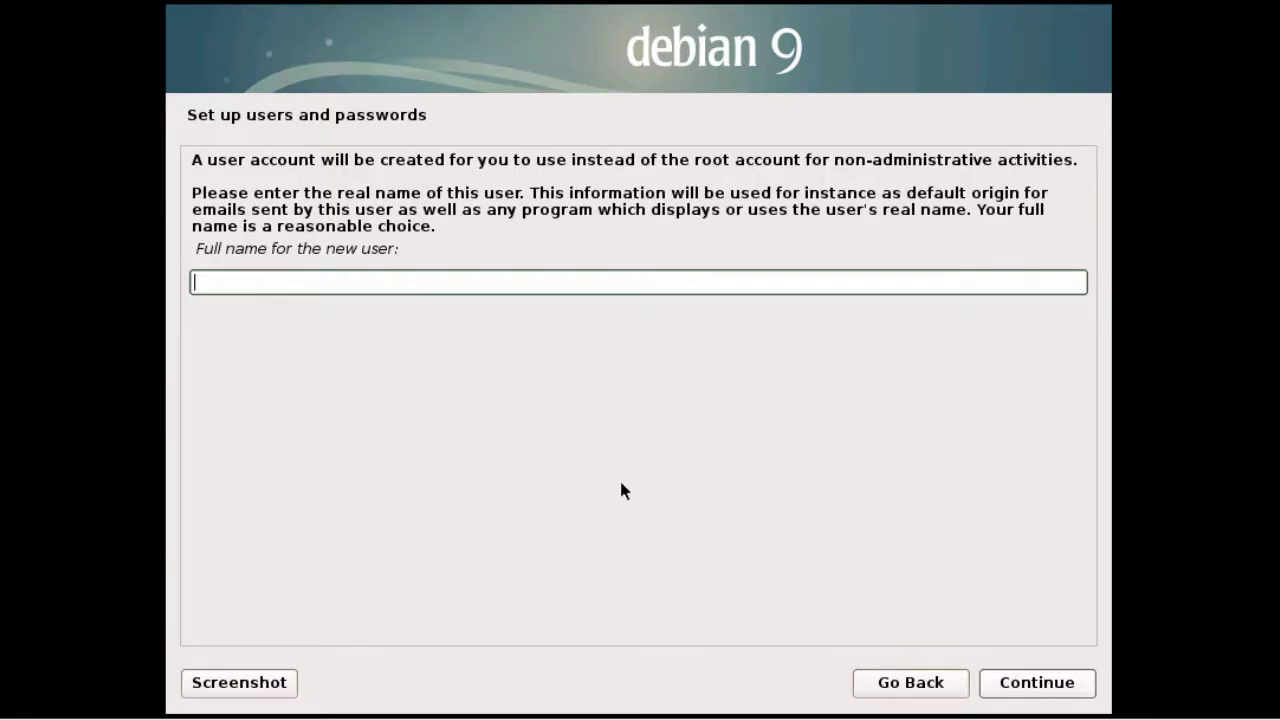
# Step: Create the user account with the user's full name, suggested username and a confirmed password
pyautogui.write('John Smith')
pyautogui.click(1033, 685)
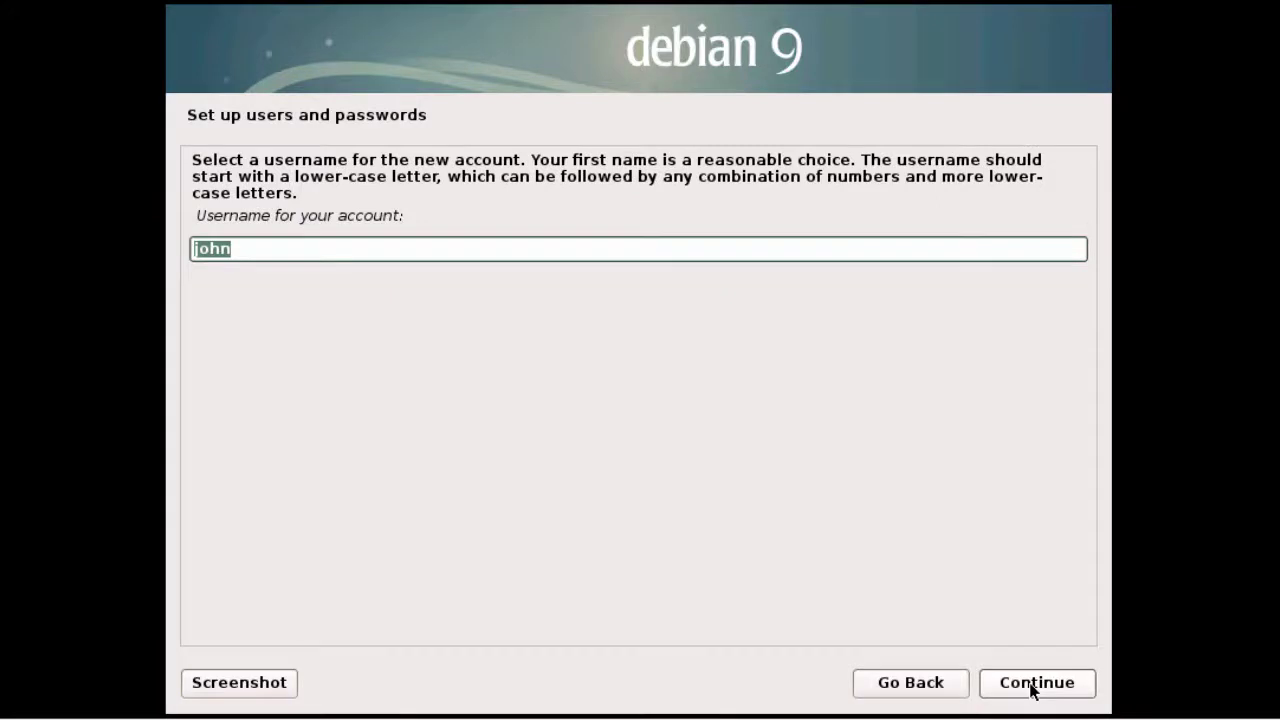
pyautogui.click(1032, 686)
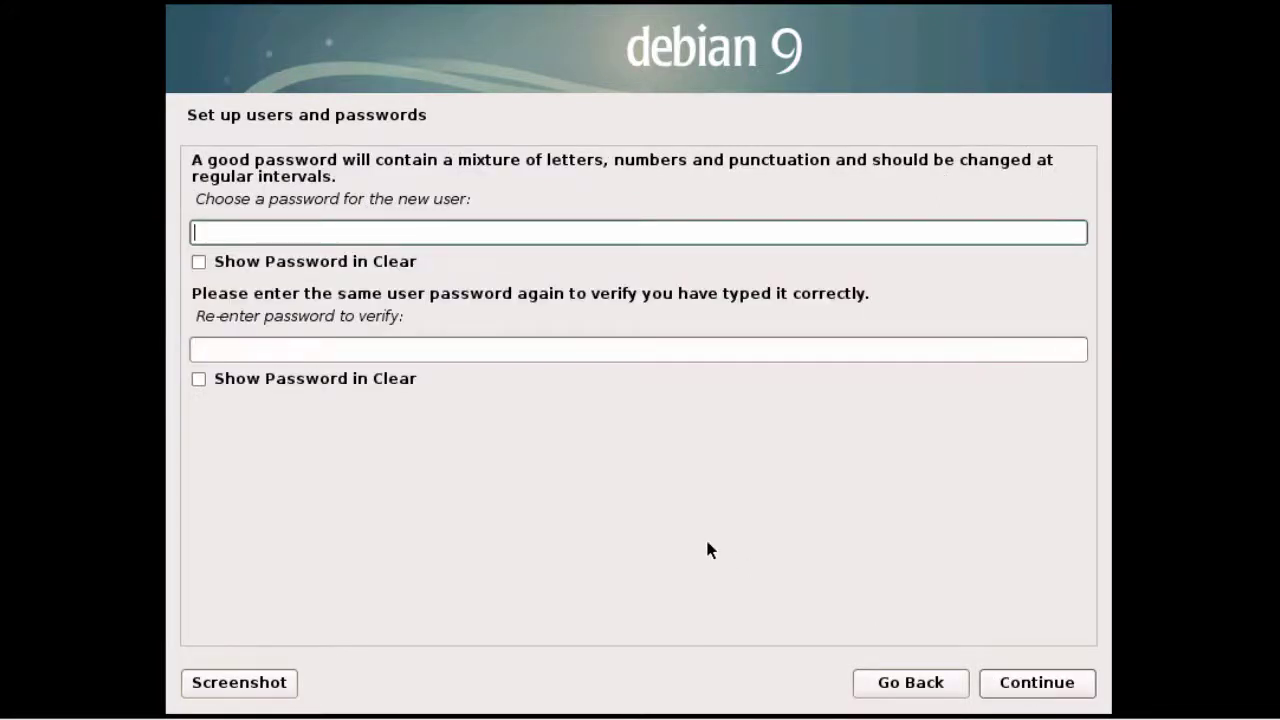
pyautogui.write('********')
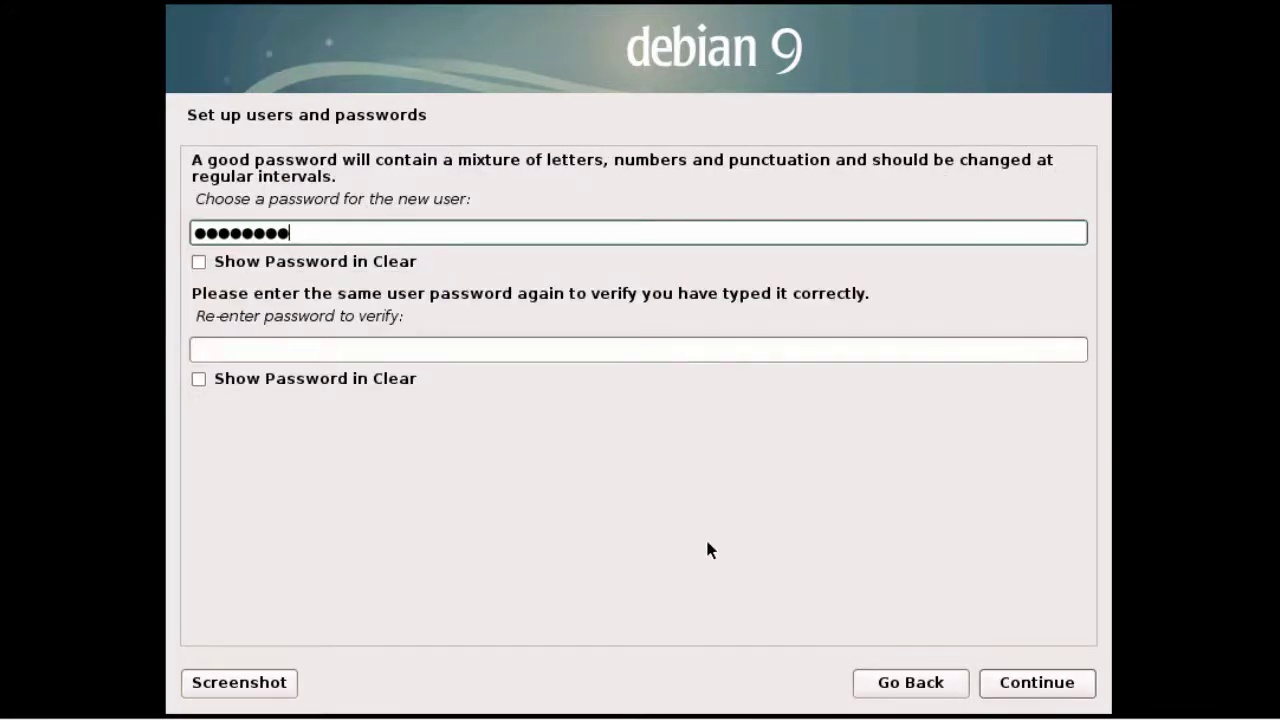
pyautogui.press('Tab')
pyautogui.write('********')
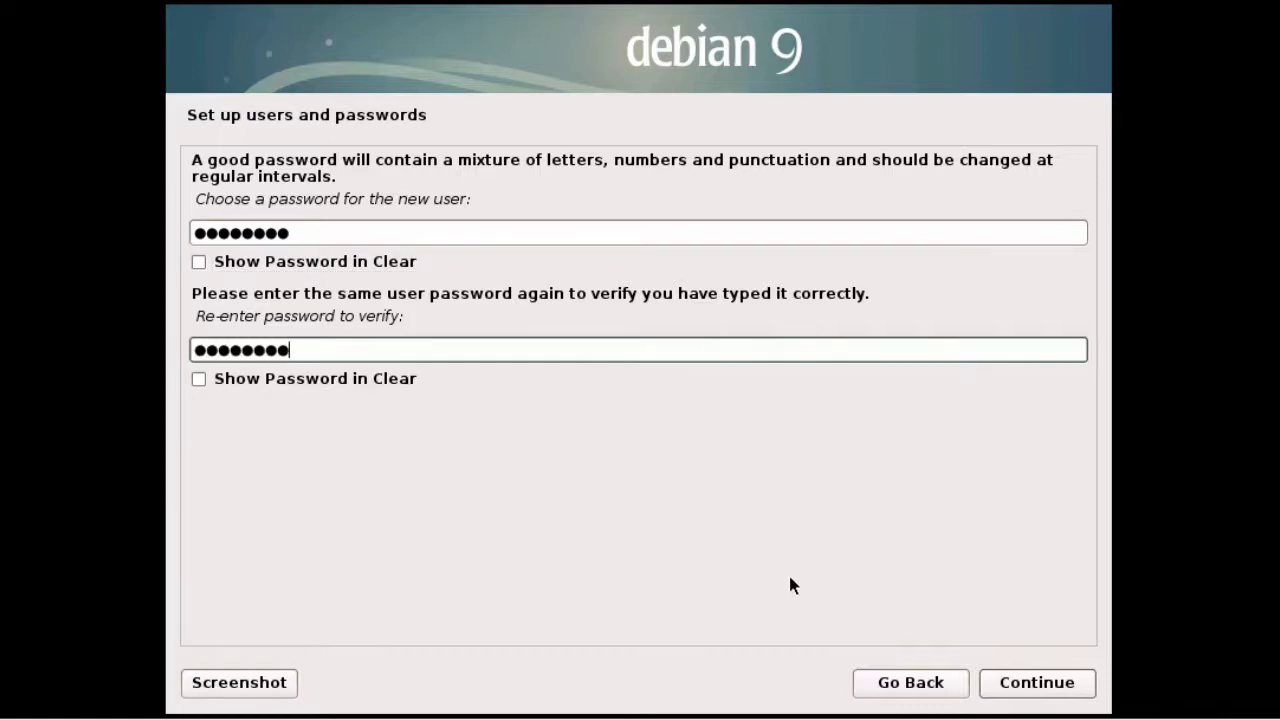
pyautogui.click(1036, 689)
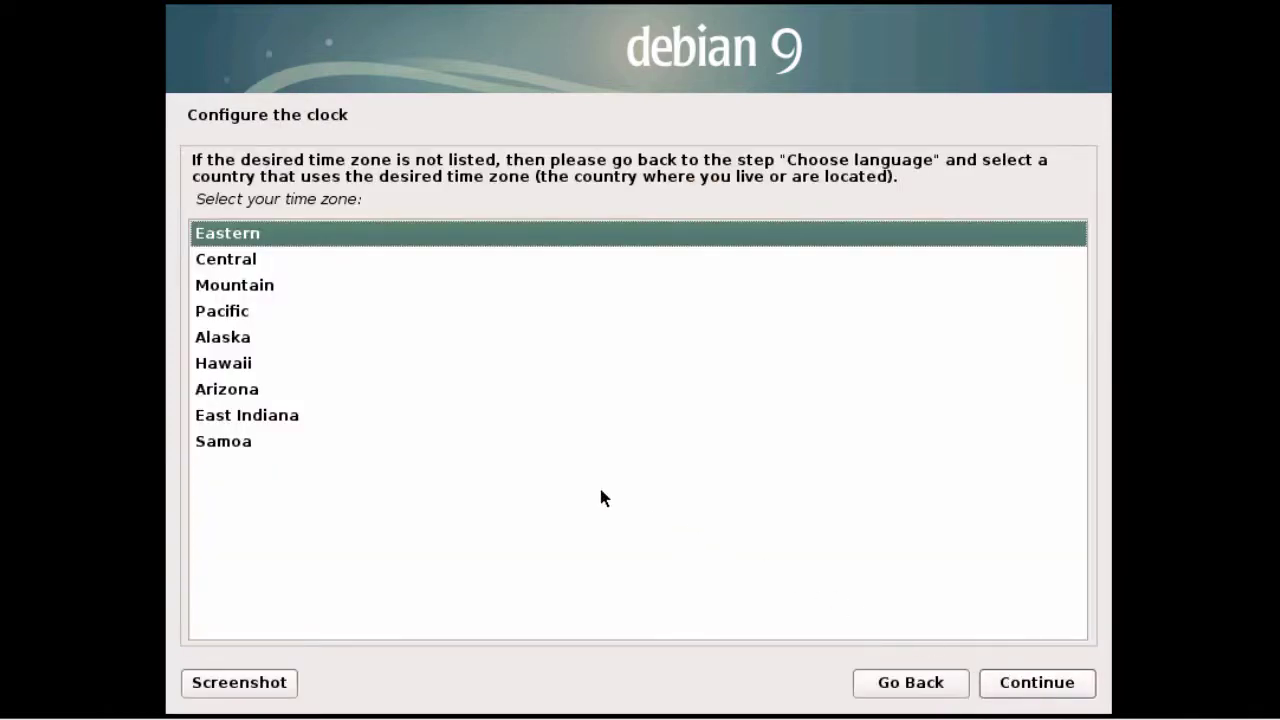
# Step: Choose Pacific time, put the whole 64.4 GB sda disk in one partition, and confirm writing changes
pyautogui.click(263, 316)
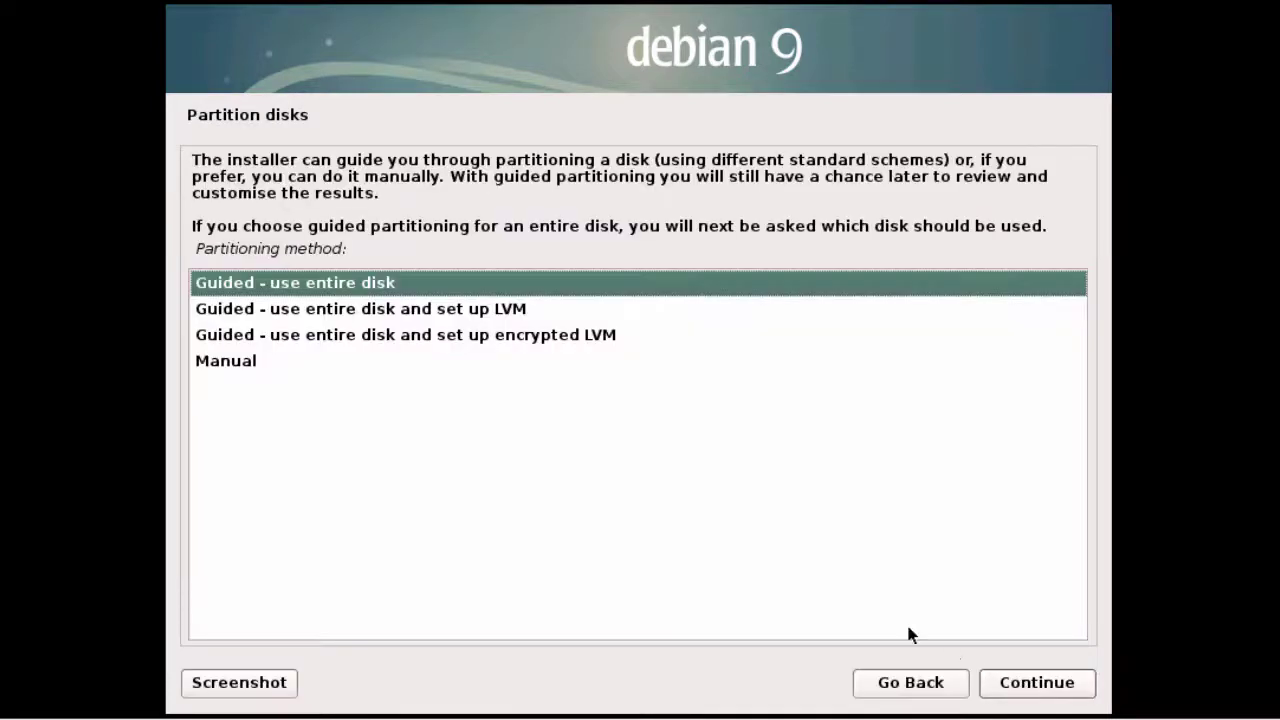
pyautogui.click(367, 284)
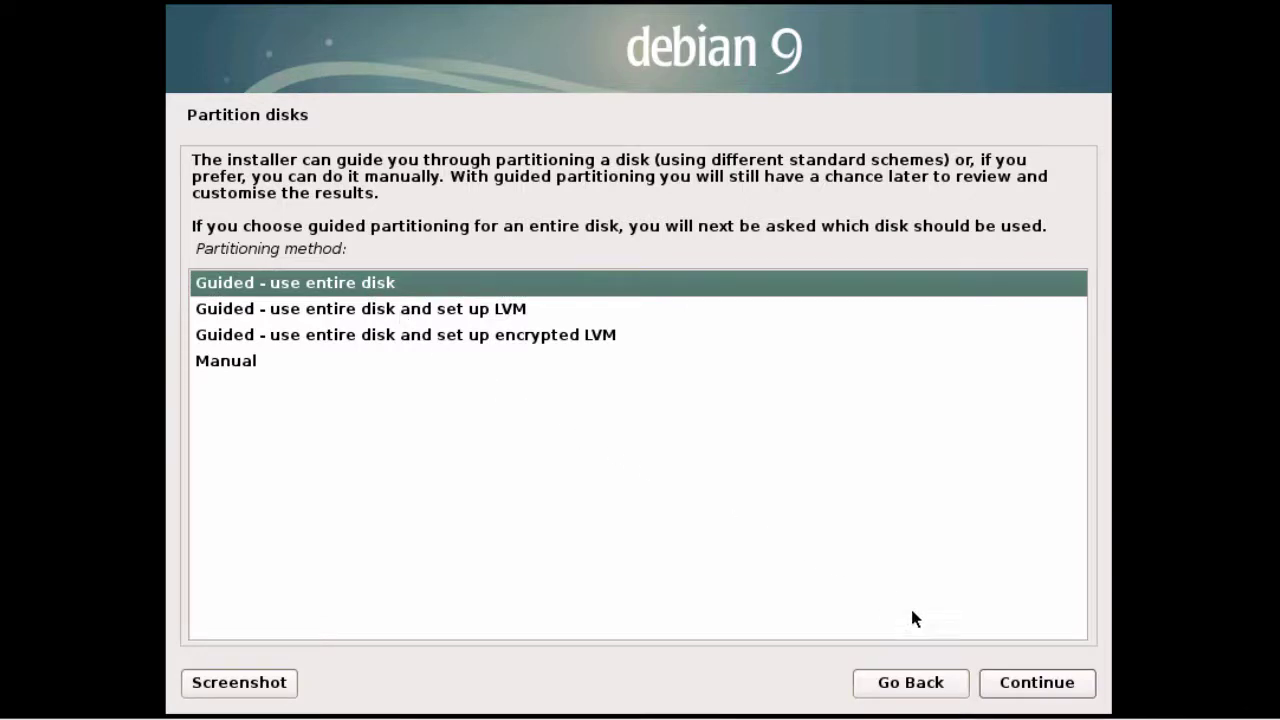
pyautogui.click(1024, 686)
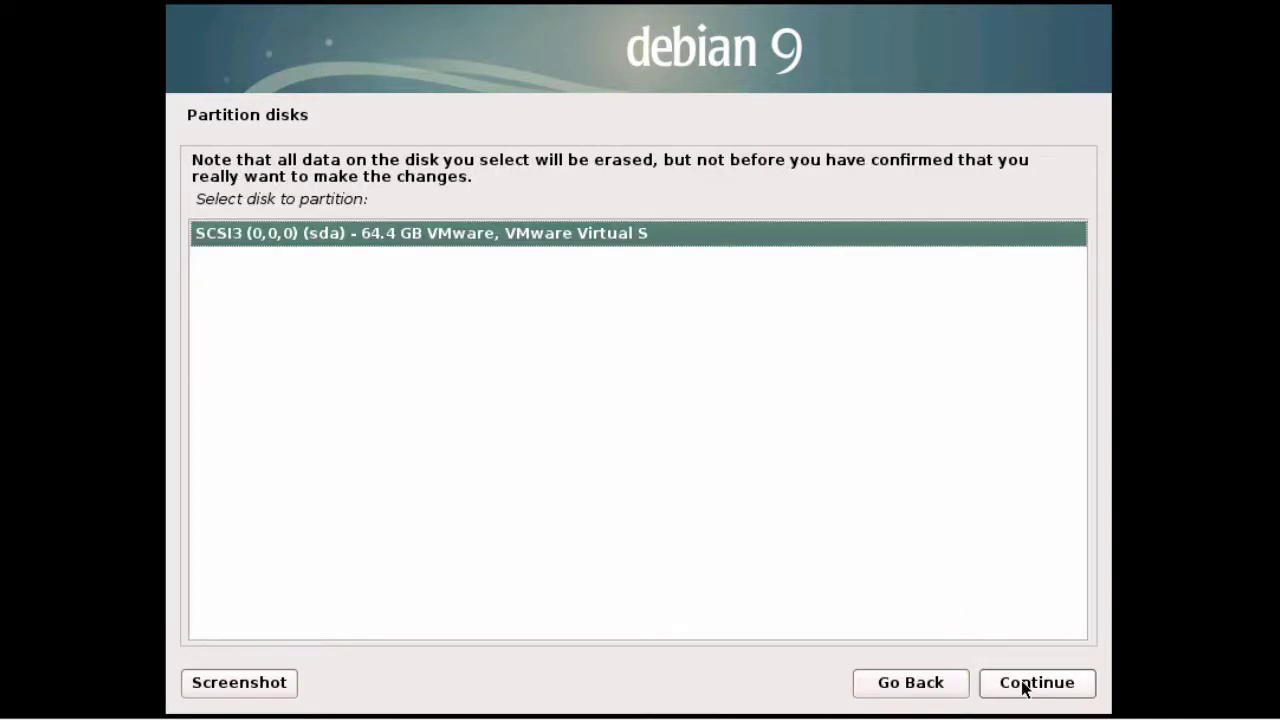
pyautogui.click(1024, 686)
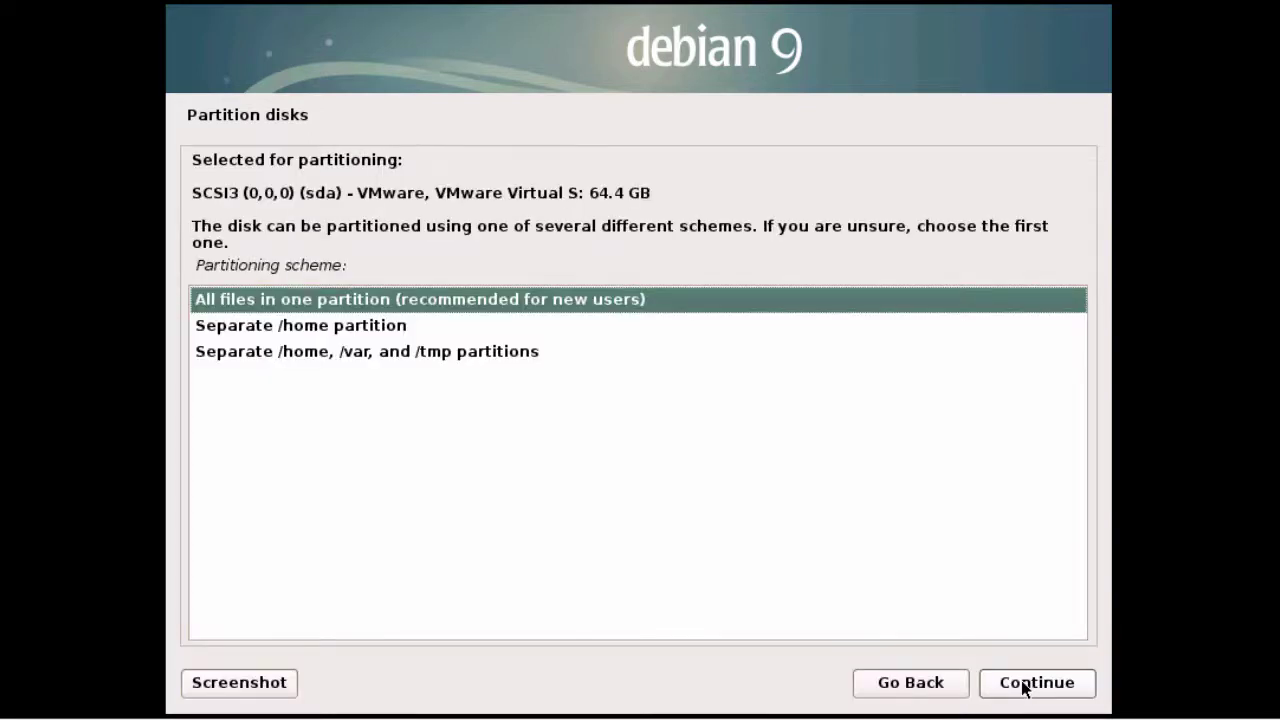
pyautogui.click(1024, 686)
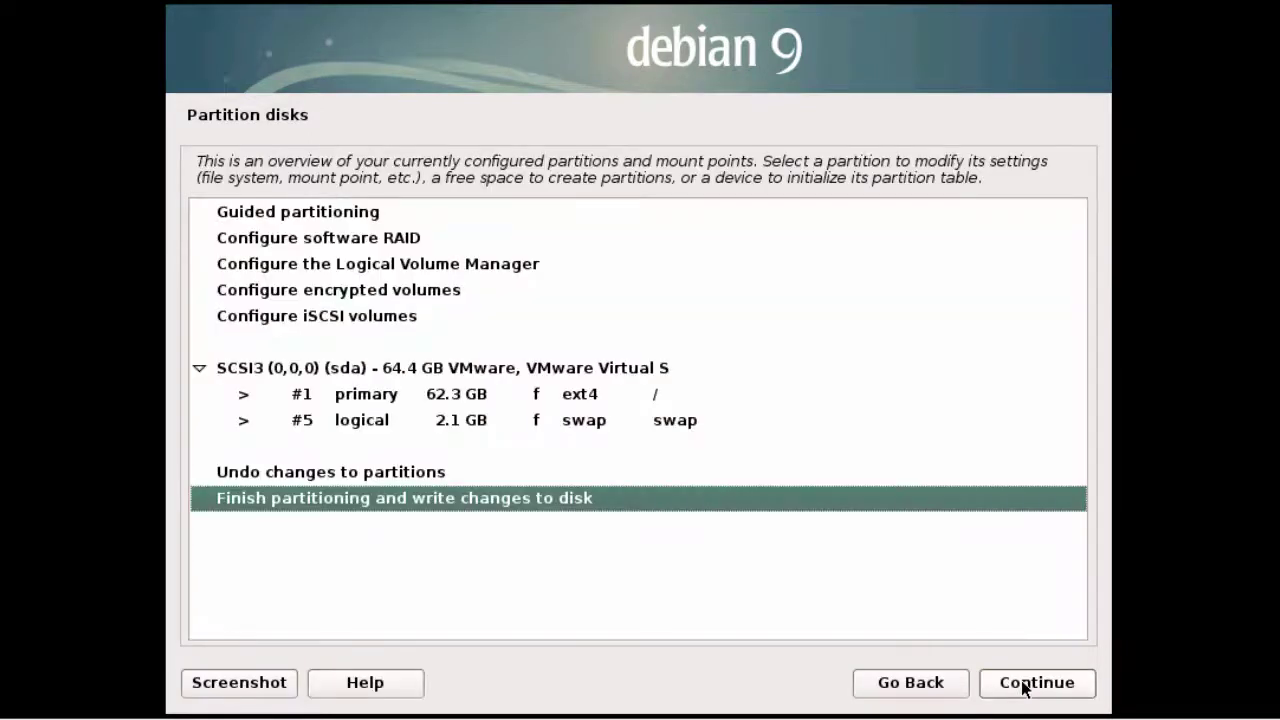
pyautogui.click(1024, 686)
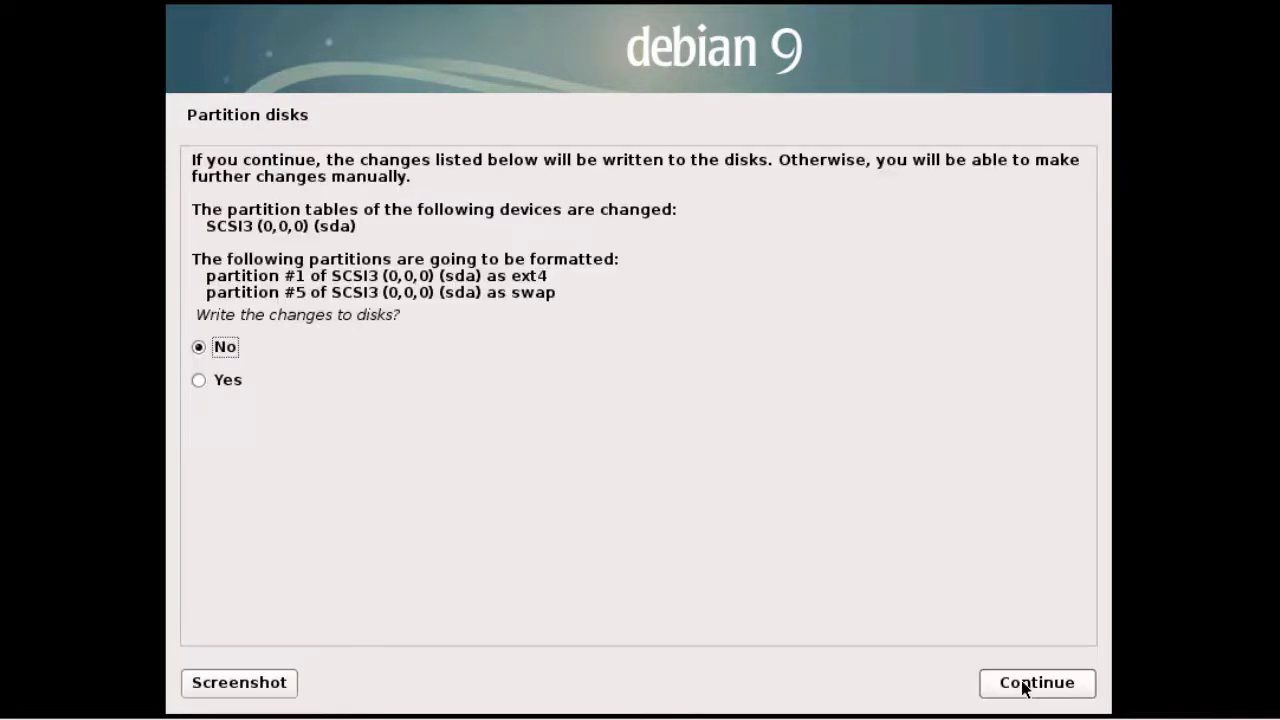
pyautogui.click(237, 388)
pyautogui.click(1017, 686)
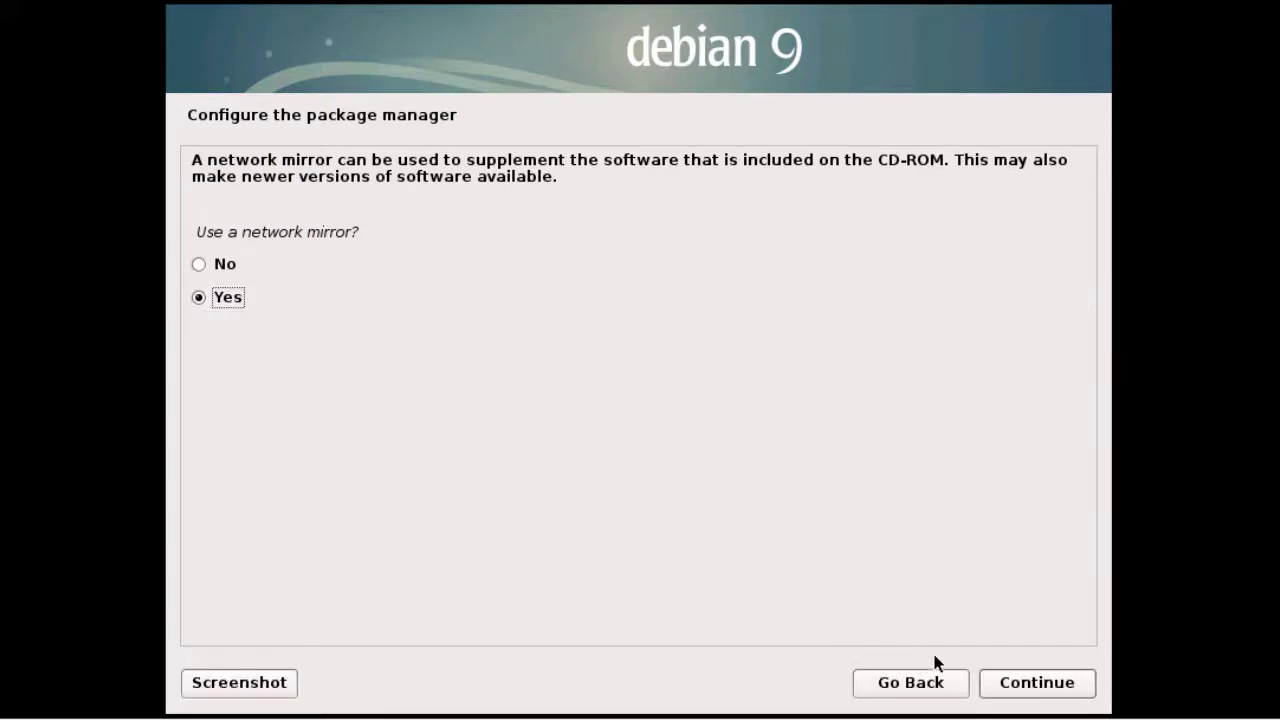
# Step: Use the United States network mirror debian.csail.mit.edu with no HTTP proxy
pyautogui.click(1045, 687)
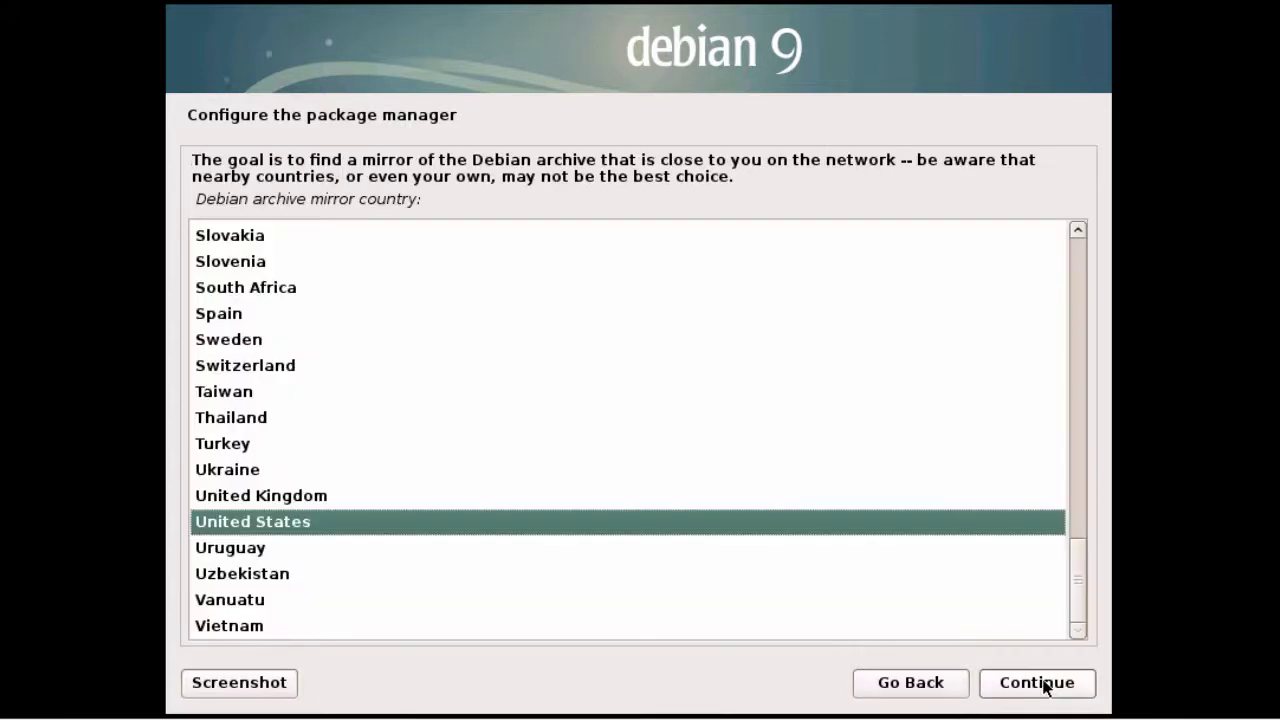
pyautogui.click(592, 524)
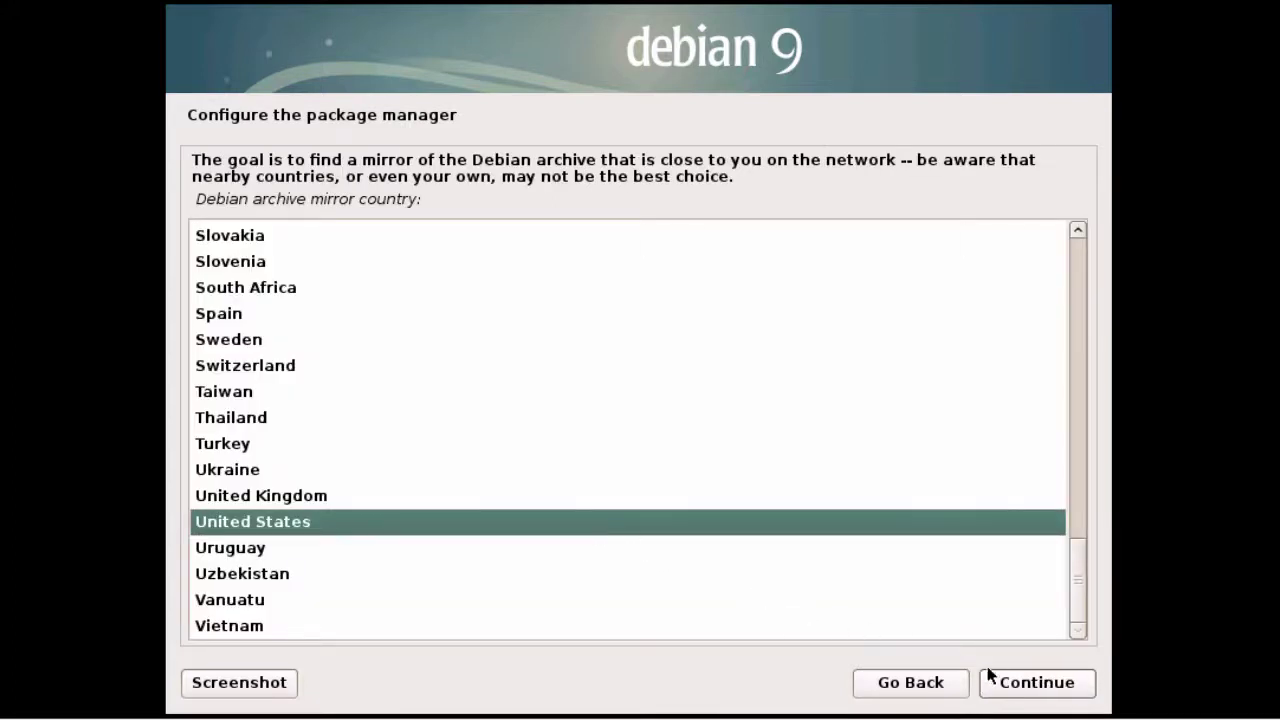
pyautogui.click(1018, 688)
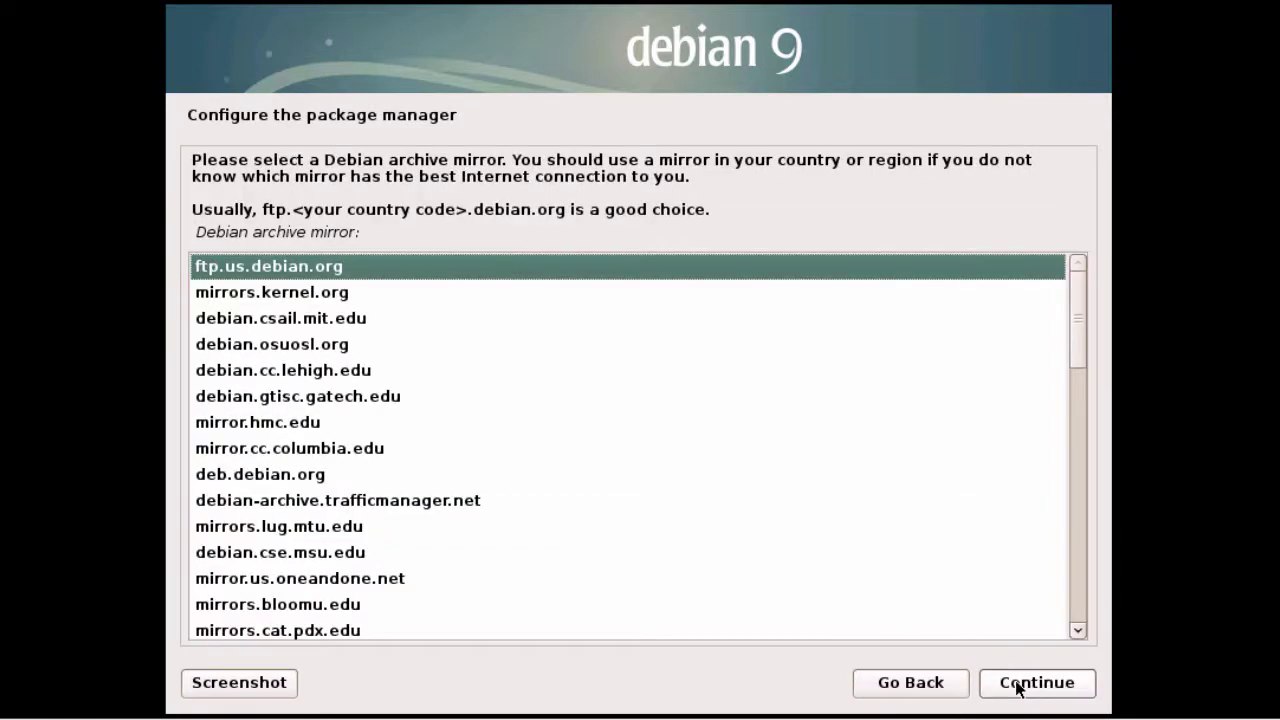
pyautogui.click(341, 319)
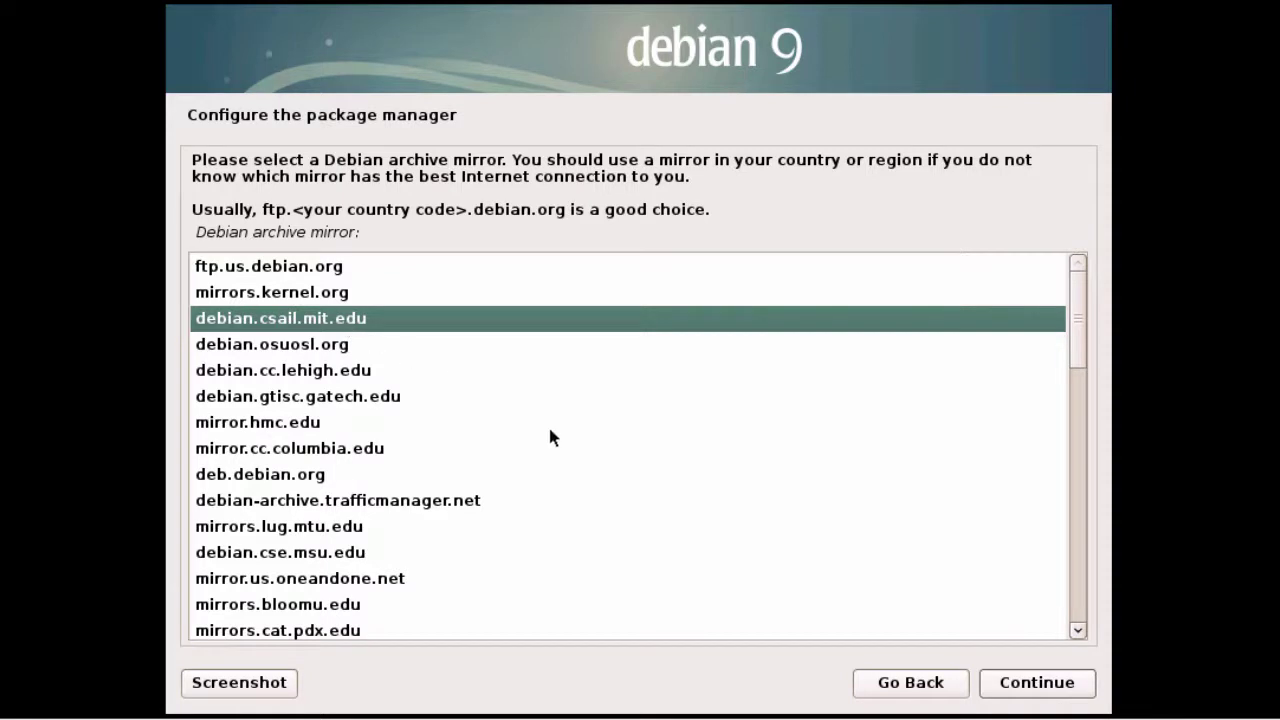
pyautogui.click(1015, 692)
pyautogui.click(1015, 692)
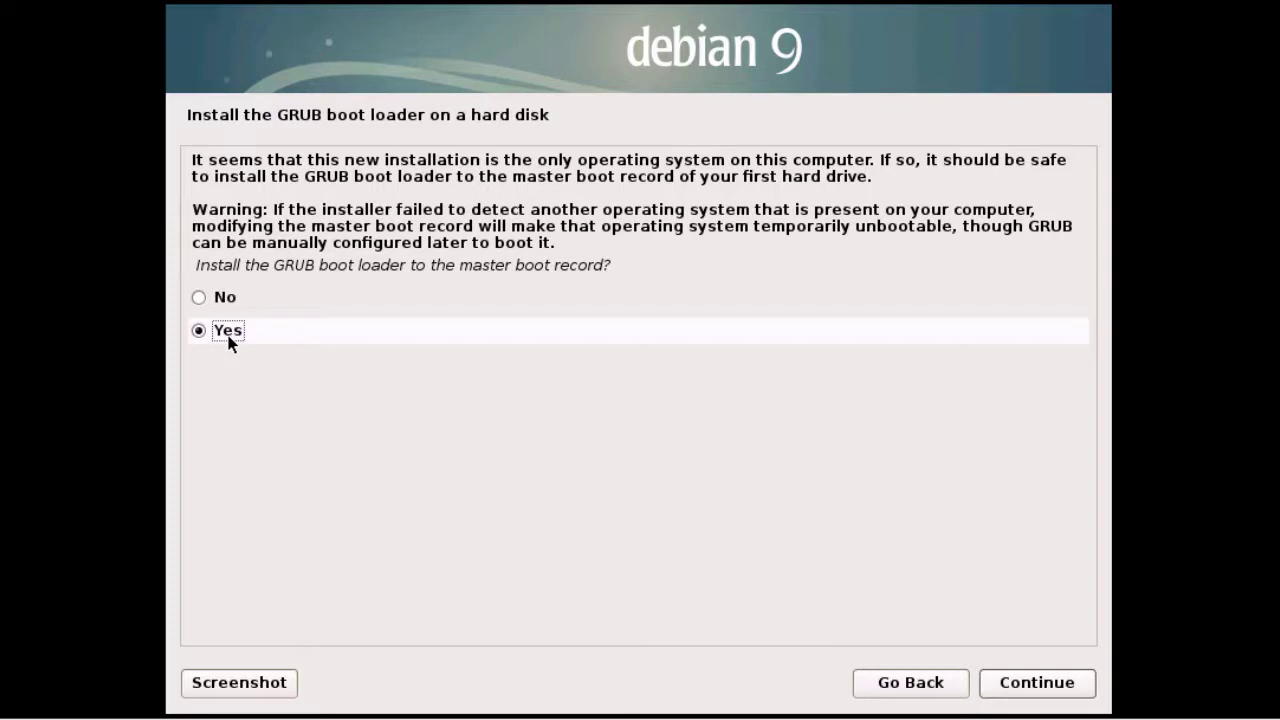
# Step: Install GRUB to the master boot record on /dev/sda and finish the installation to reboot
pyautogui.click(1040, 686)
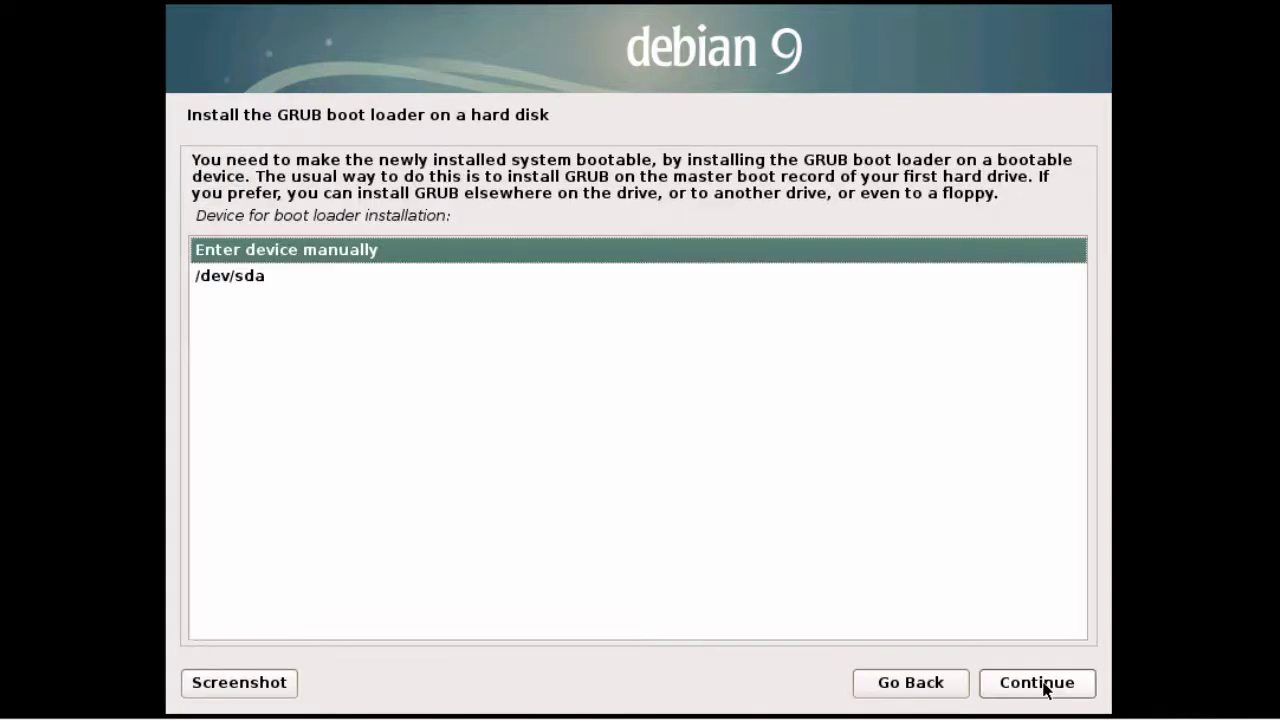
pyautogui.click(255, 289)
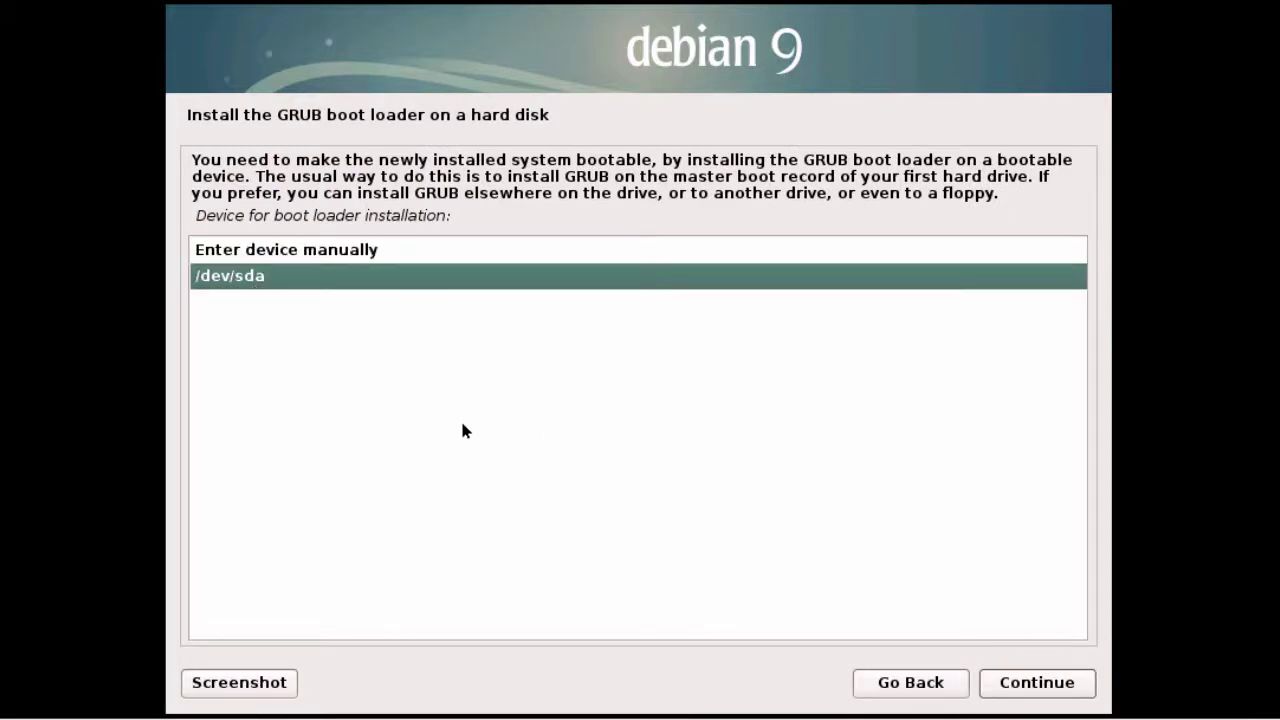
pyautogui.click(1022, 682)
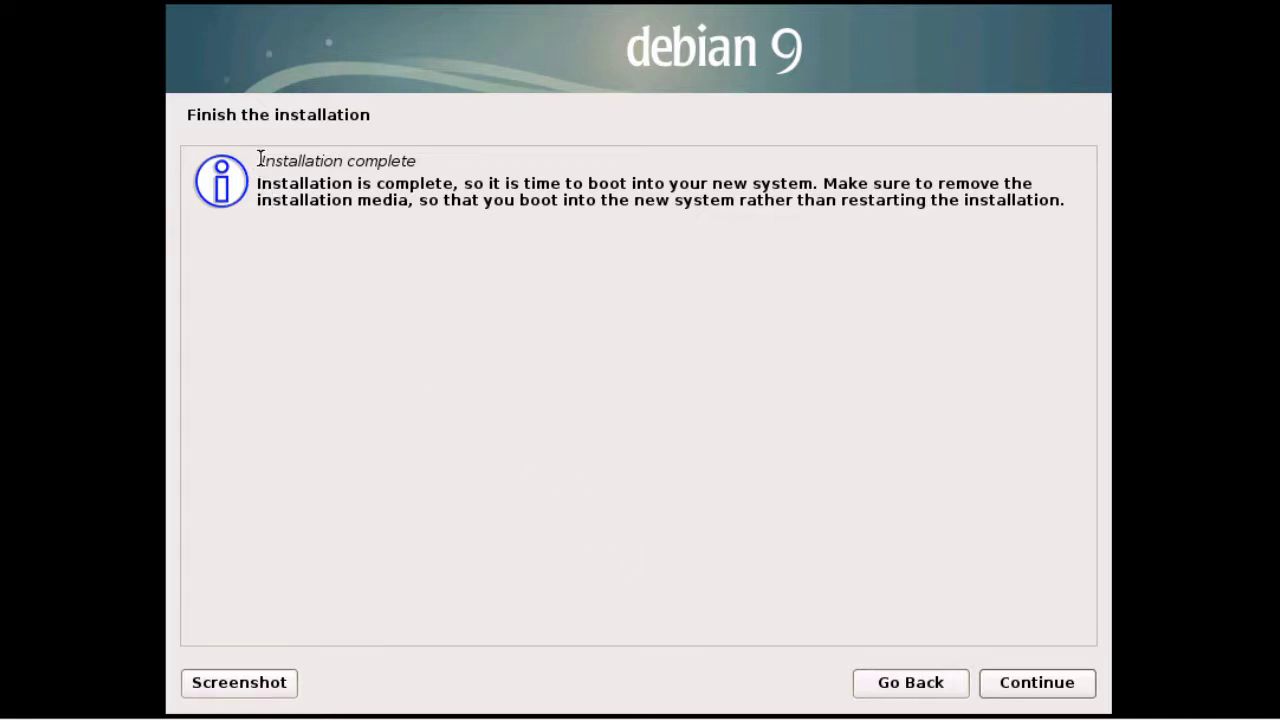
pyautogui.moveTo(258, 159); pyautogui.dragTo(439, 157)
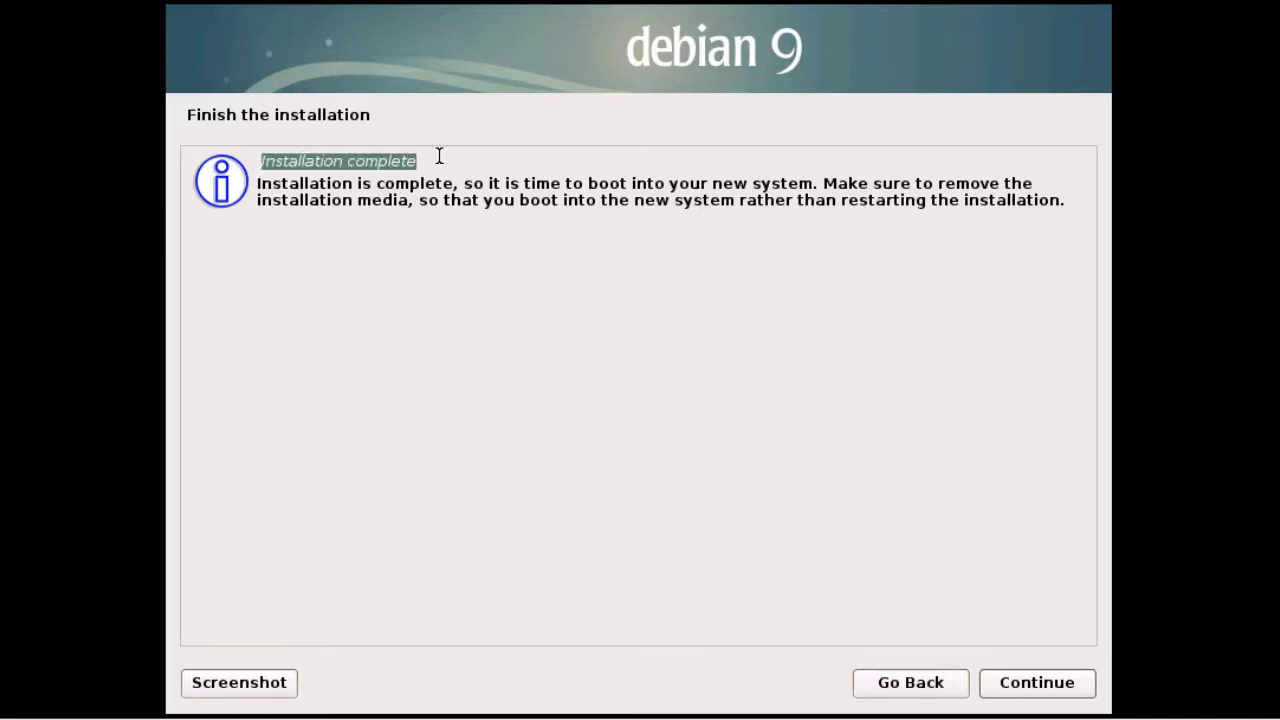
pyautogui.click(1015, 686)
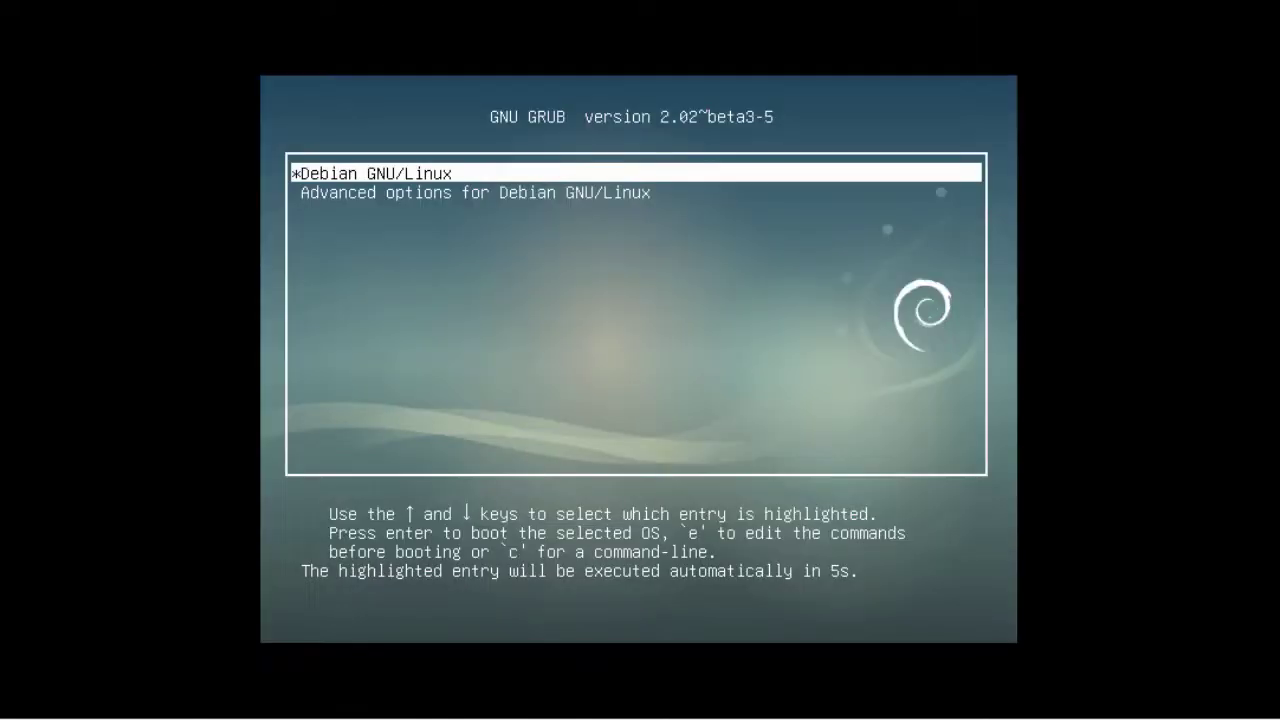
# Step: Boot Debian from the GRUB menu and log in to Cinnamon with the user's name and password
pyautogui.press('Return')
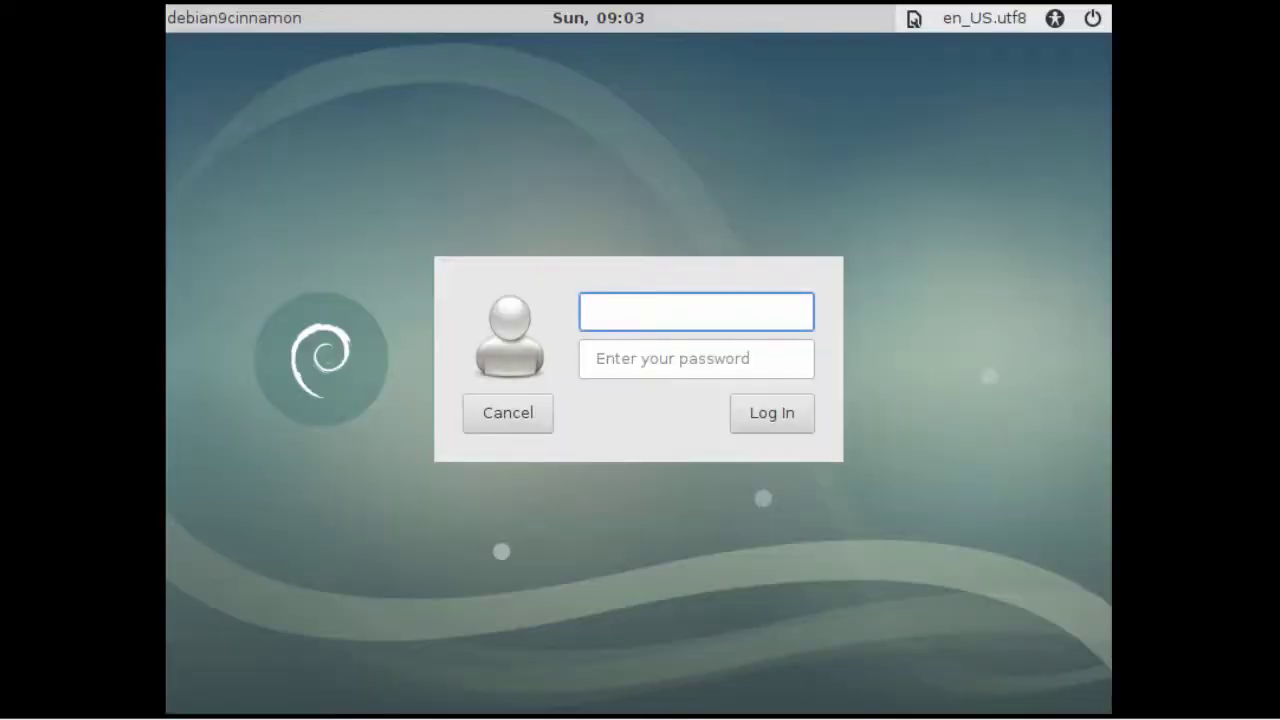
pyautogui.write('ohn')
pyautogui.press('Tab')
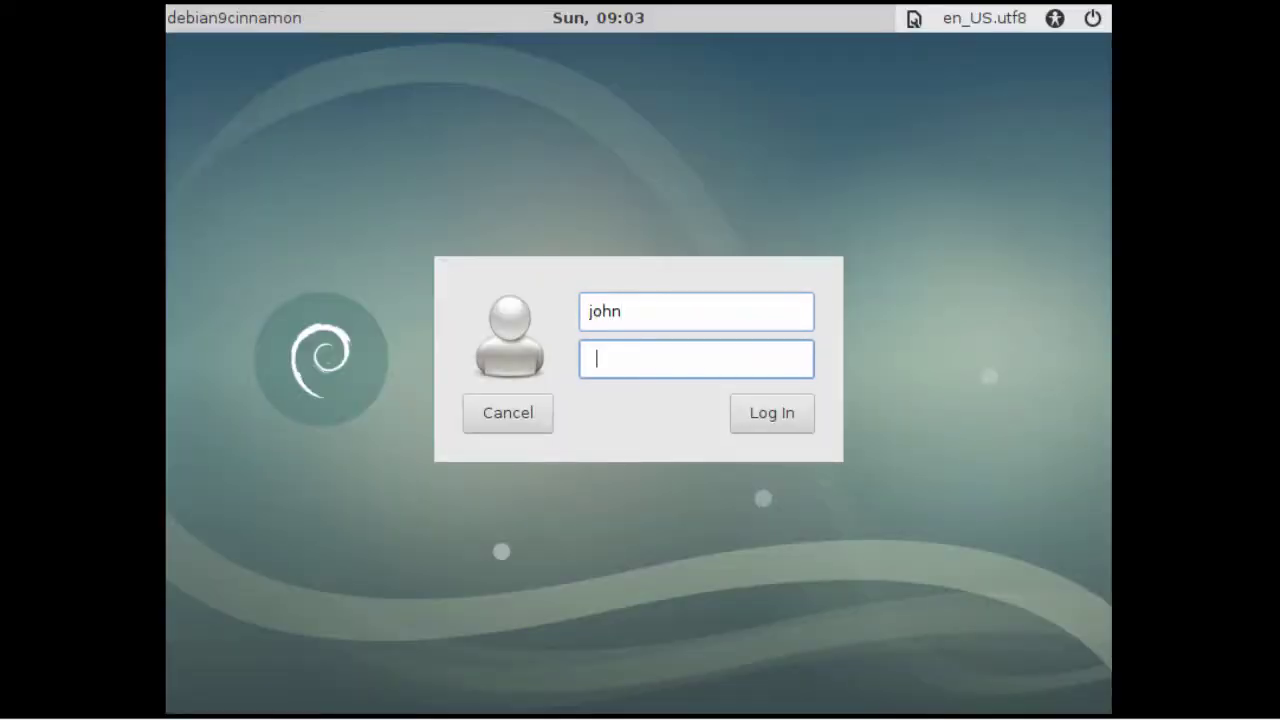
pyautogui.write('••••••••')
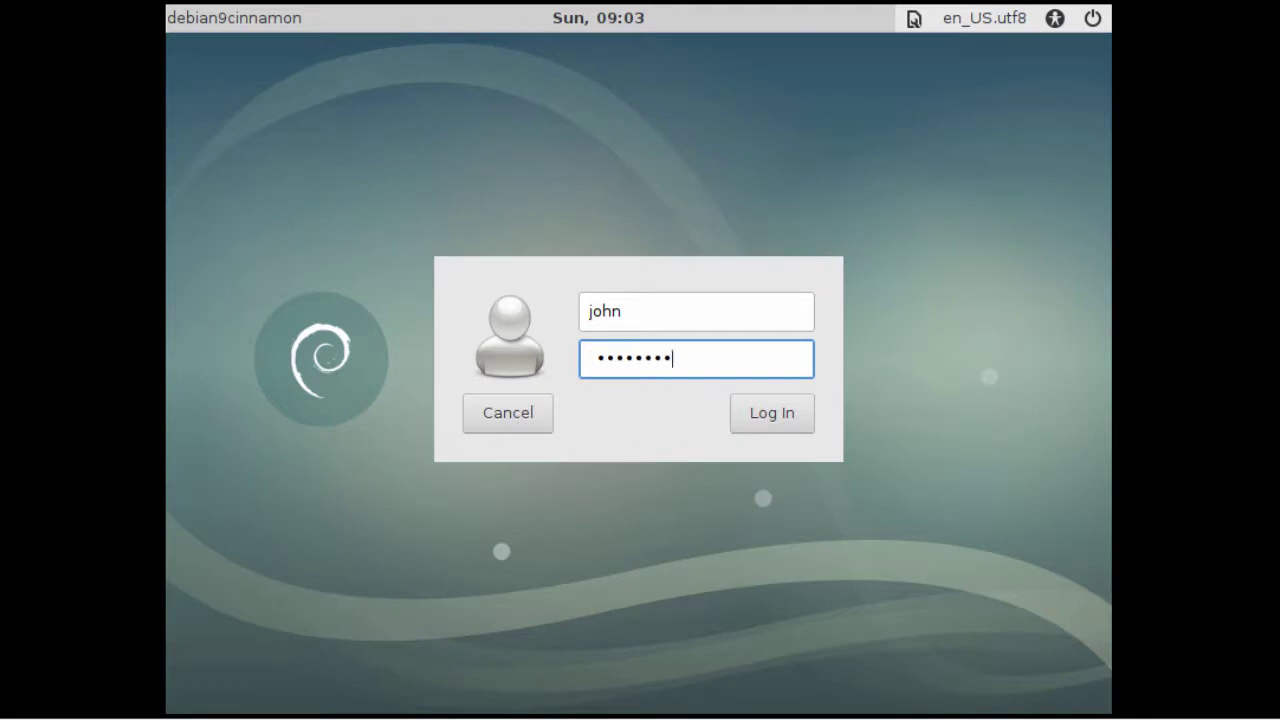
pyautogui.click(757, 418)
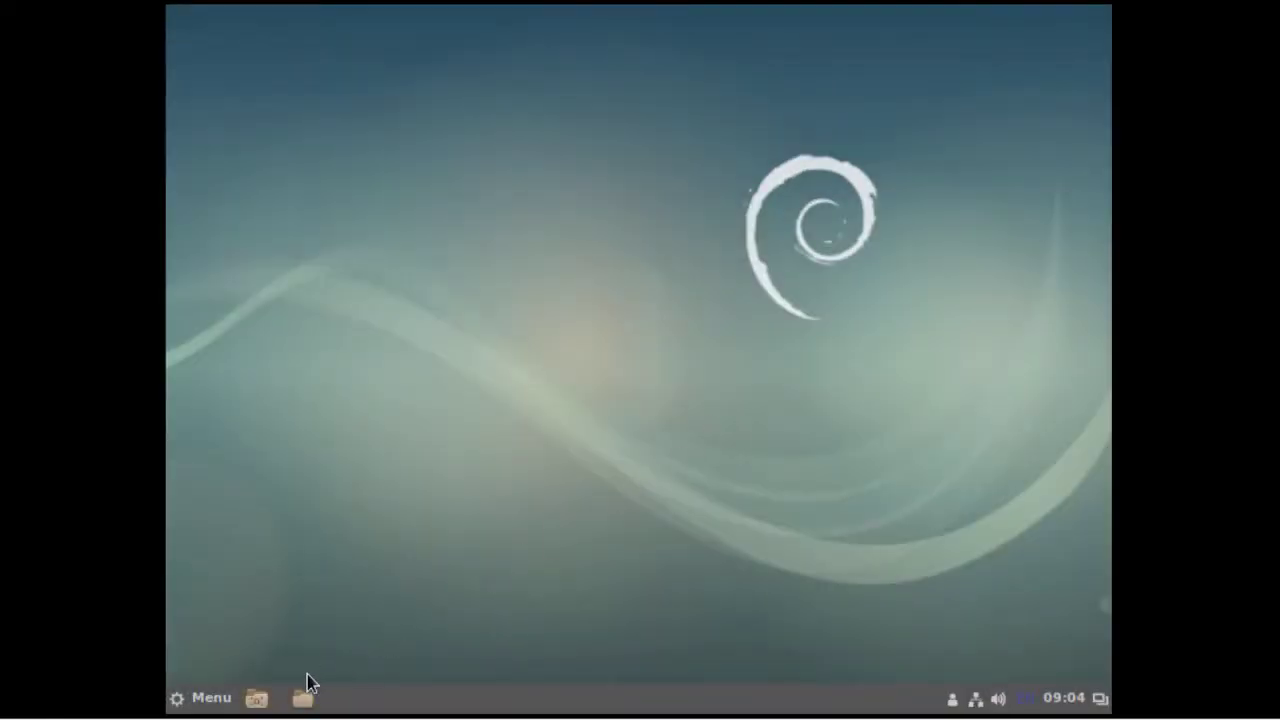
# Step: Open and close the Cinnamon menu and the View menu, then open the desktop context menu
pyautogui.click(198, 704)
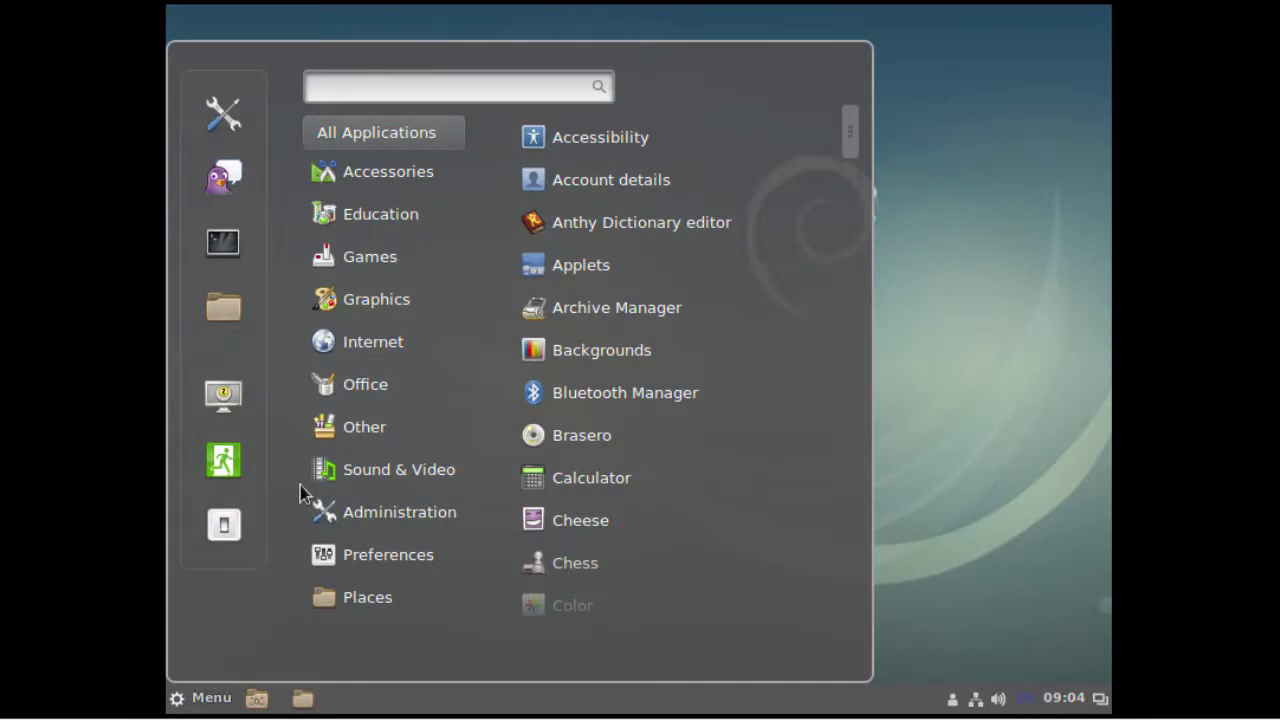
pyautogui.moveTo(366, 392)
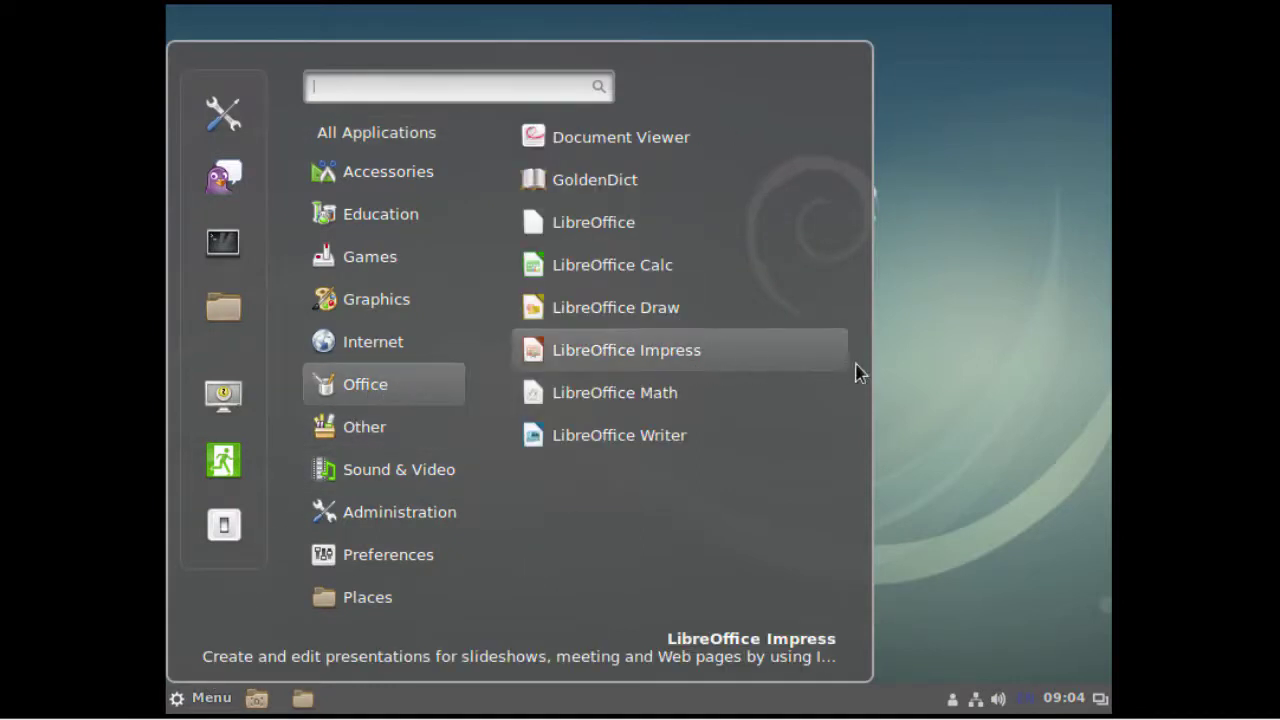
pyautogui.click(926, 366)
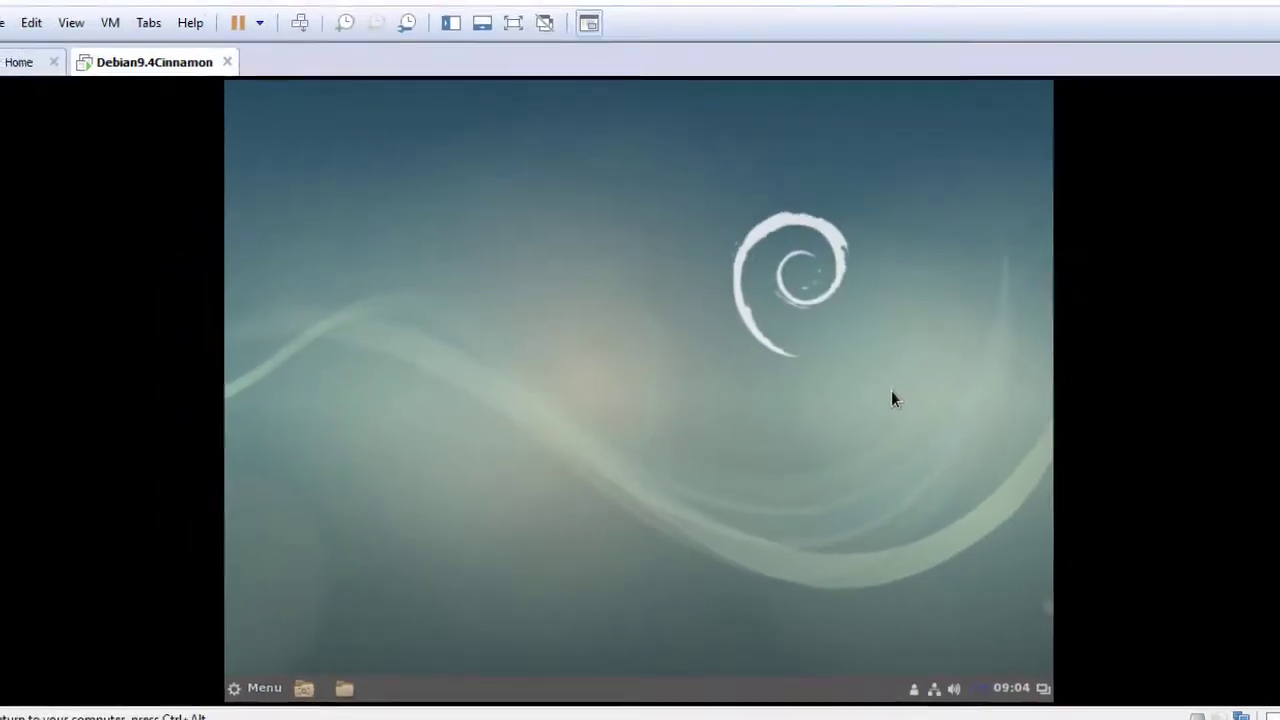
pyautogui.click(92, 44)
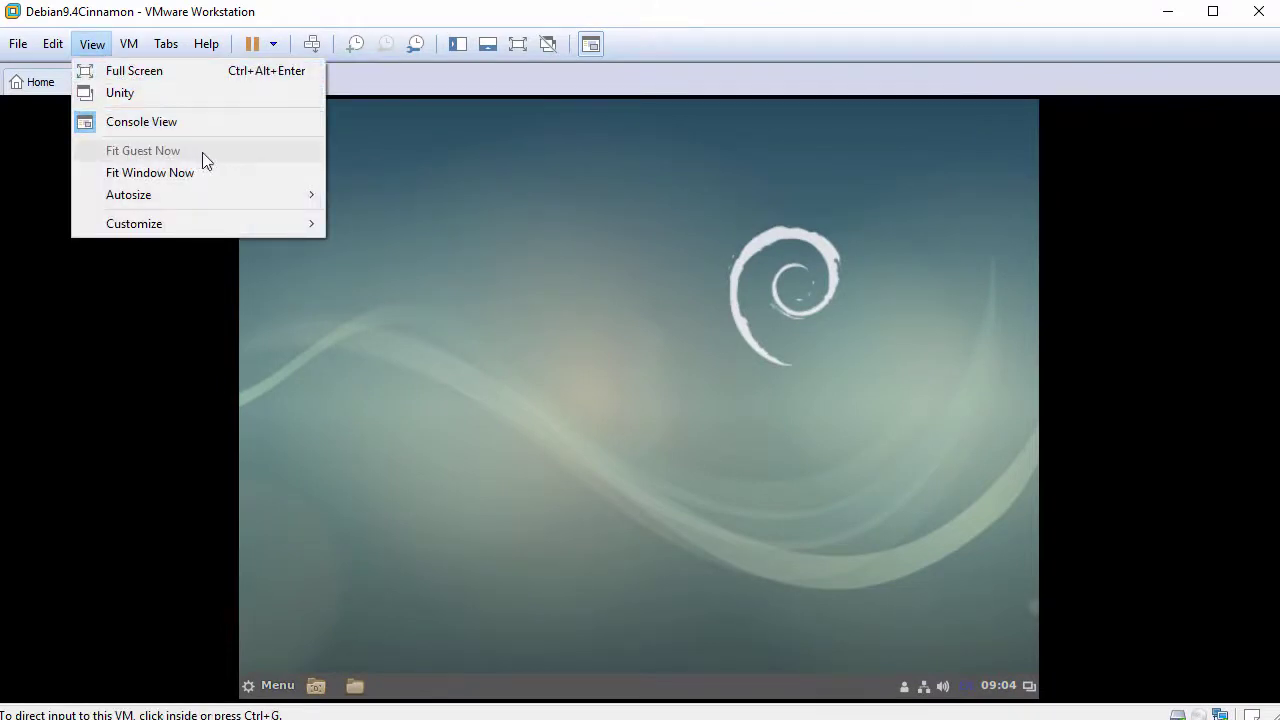
pyautogui.click(530, 214)
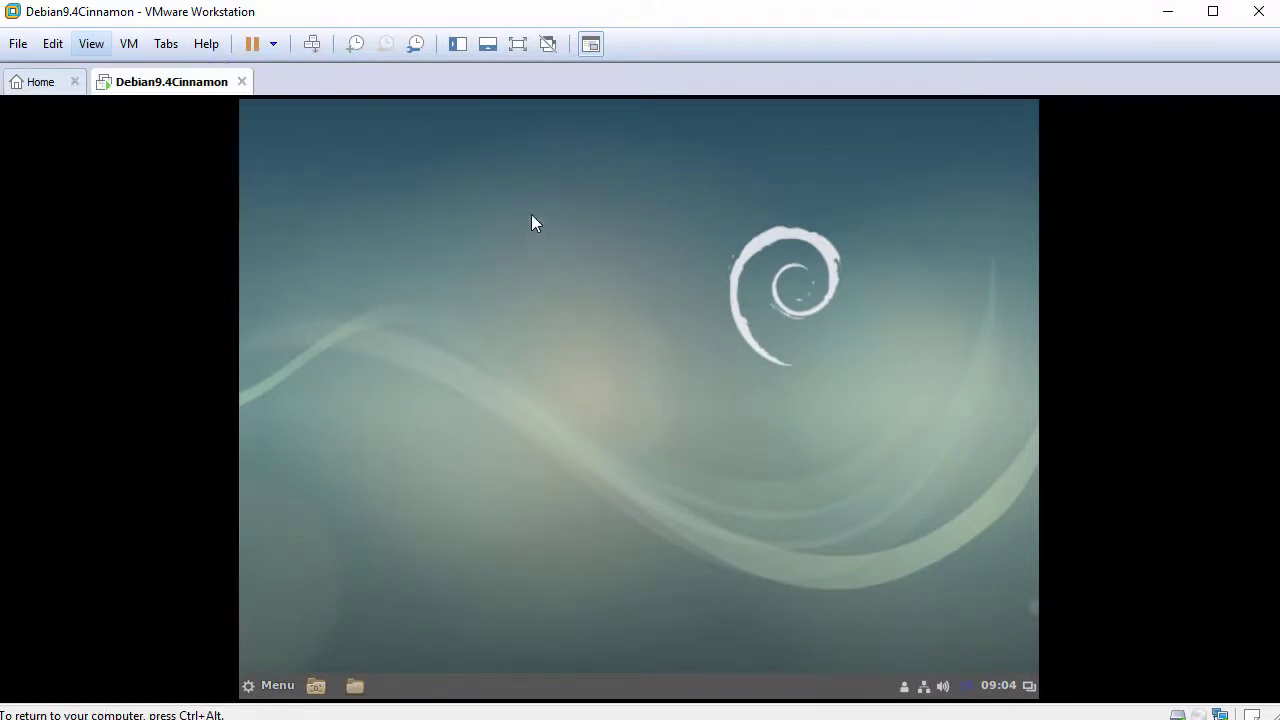
pyautogui.rightClick(530, 220)
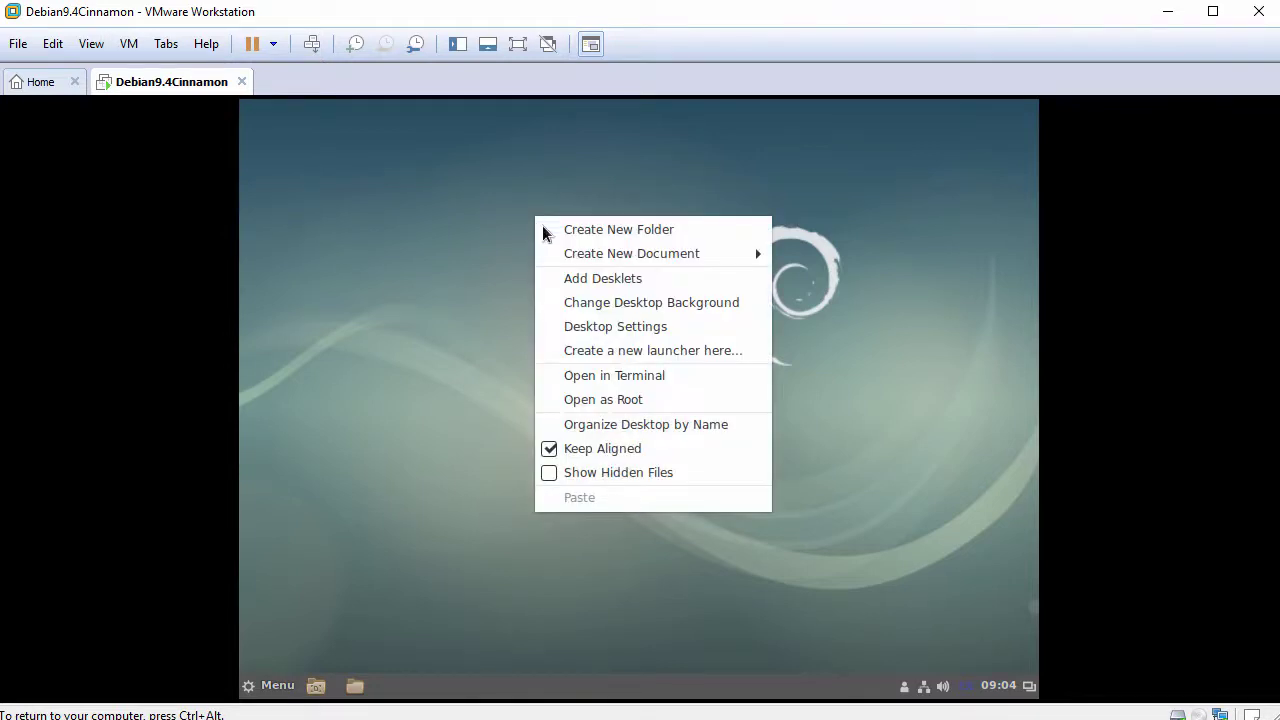
# Step: Open a desktop terminal, check the user with whoami, and switch to root via su -
pyautogui.click(620, 384)
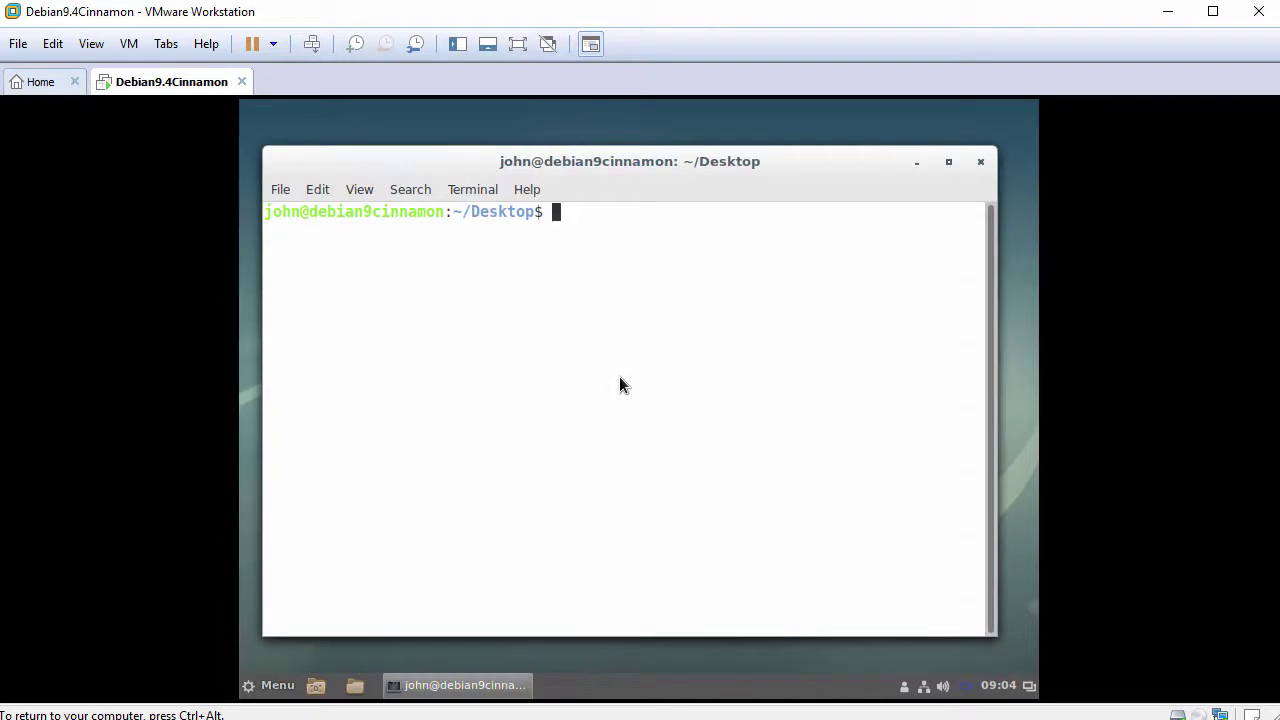
pyautogui.press('Return')
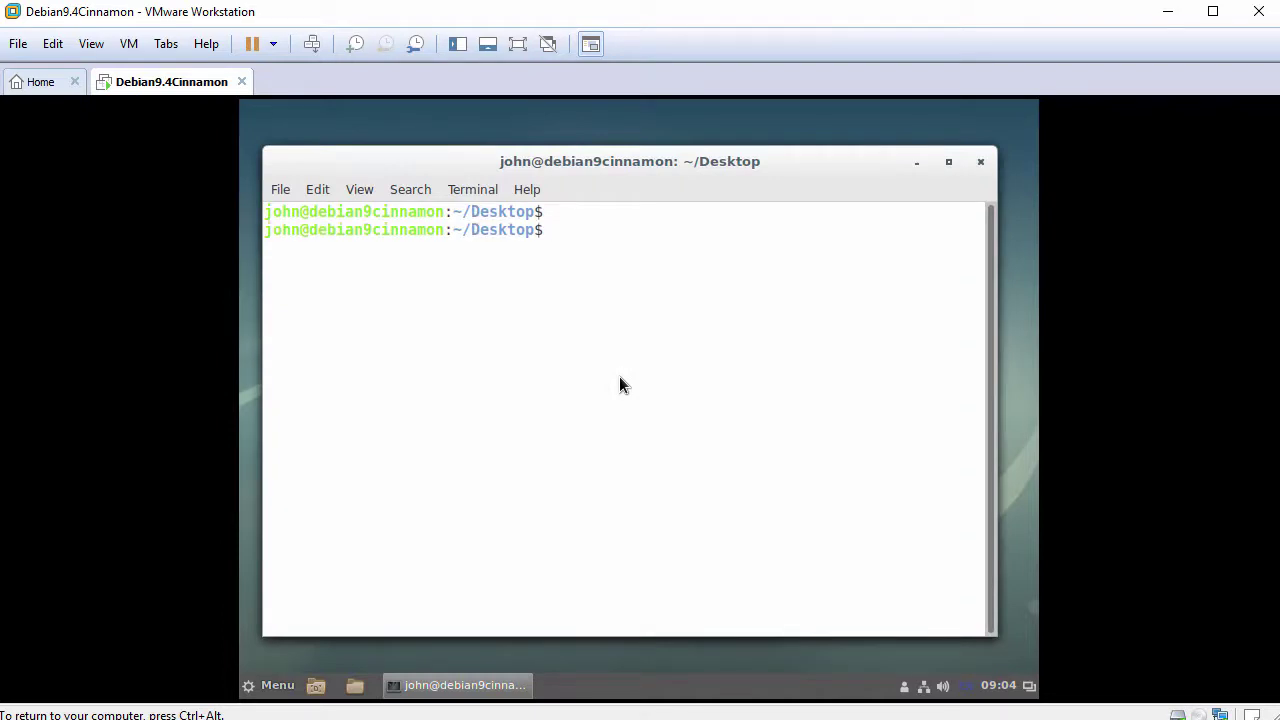
pyautogui.write('whoami')
pyautogui.press('Return')
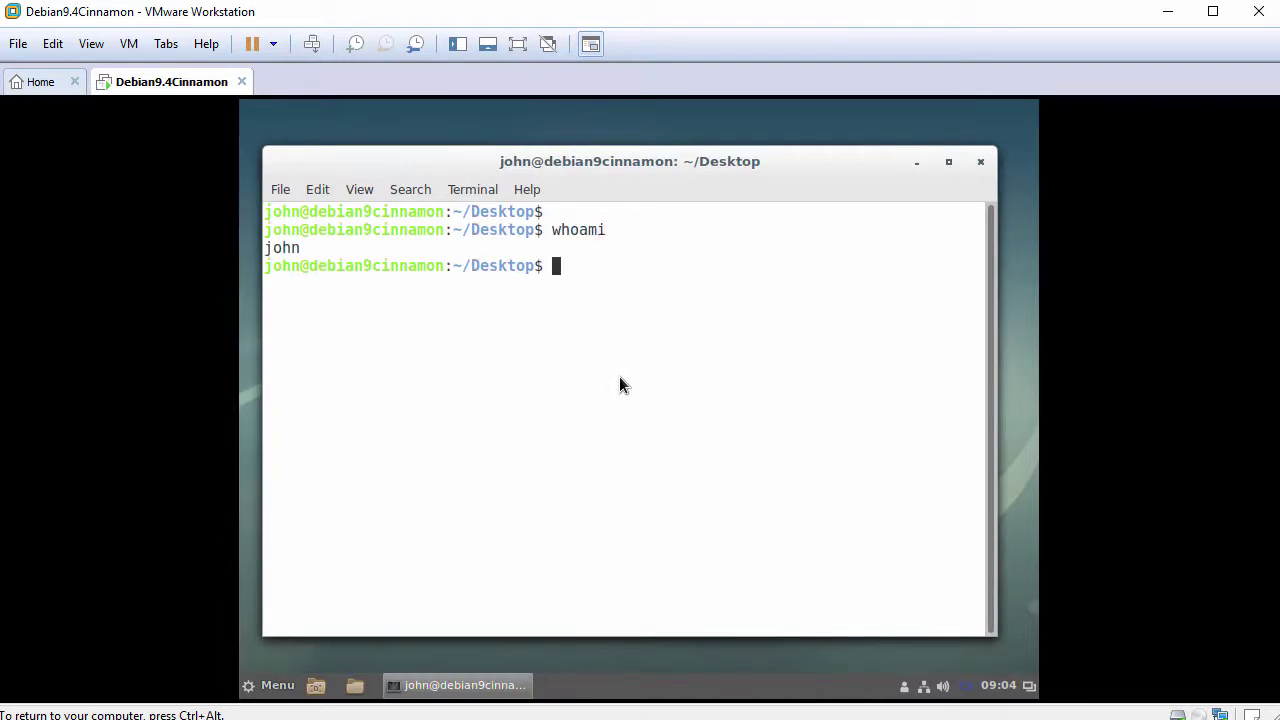
pyautogui.press('Return')
pyautogui.write('su -')
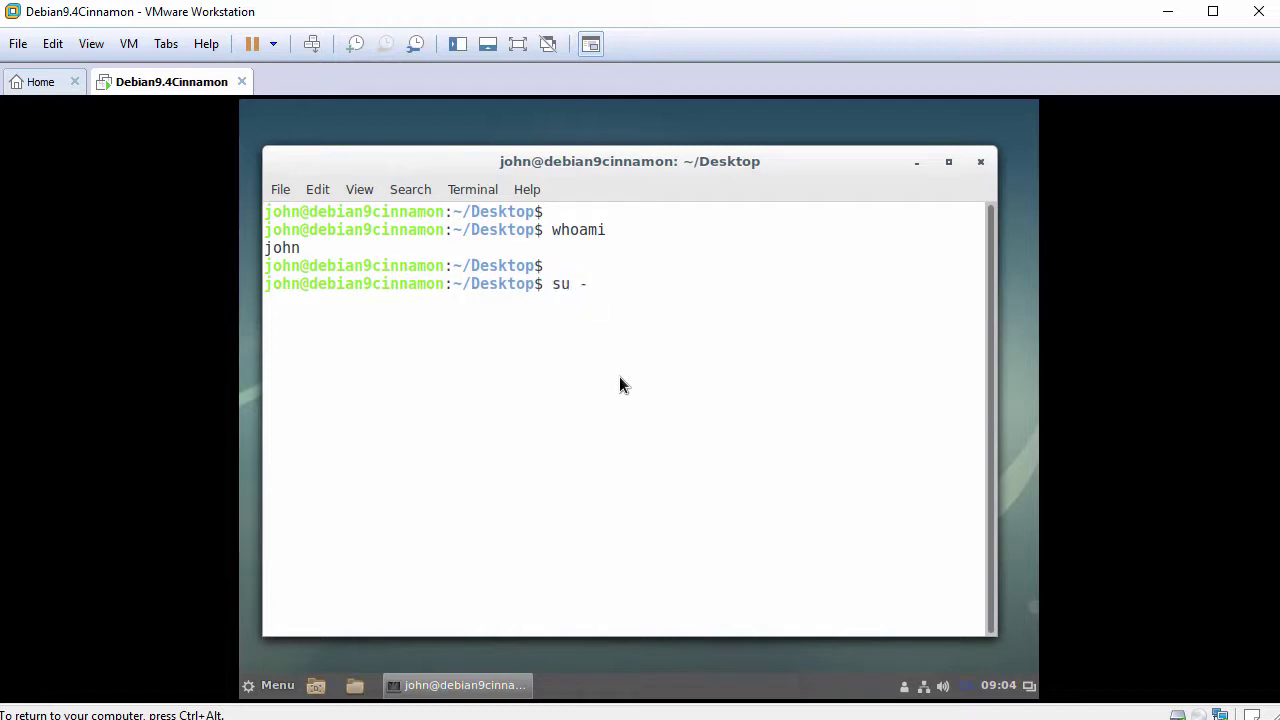
pyautogui.press('Return')
pyautogui.press('Return')
pyautogui.press('Return')
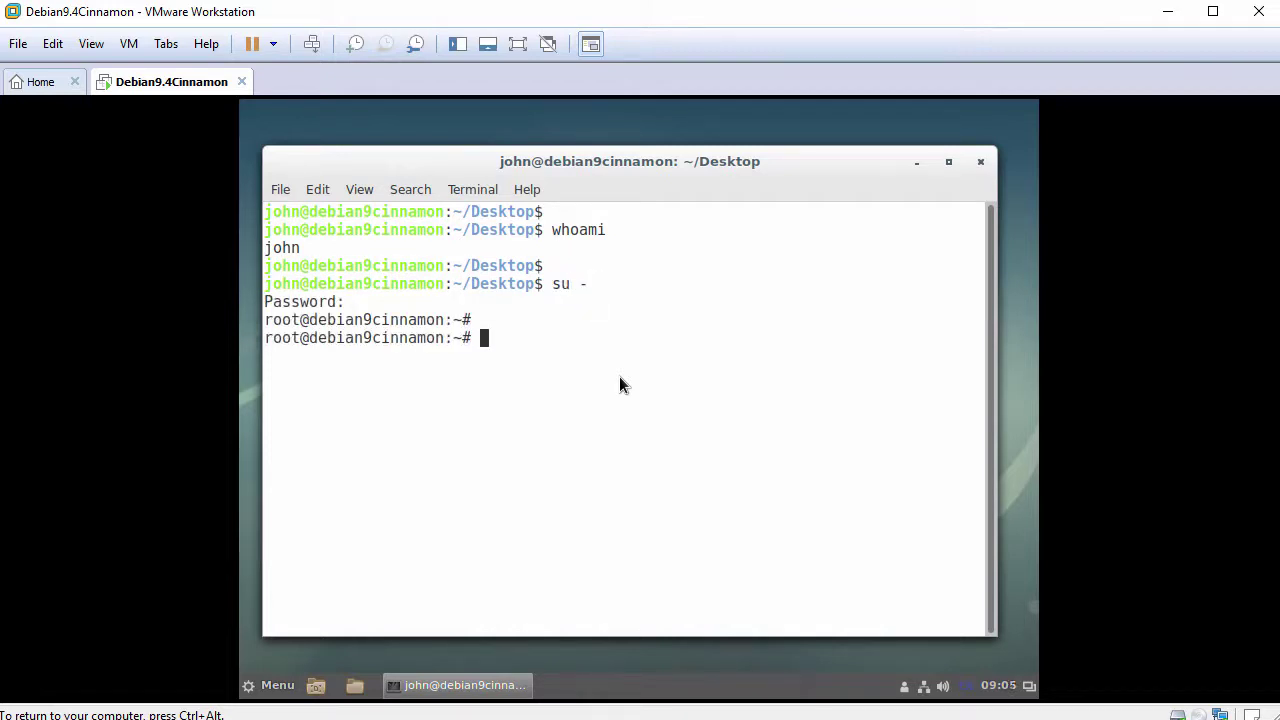
pyautogui.write('whoami')
pyautogui.press('Return')
pyautogui.press('Return')
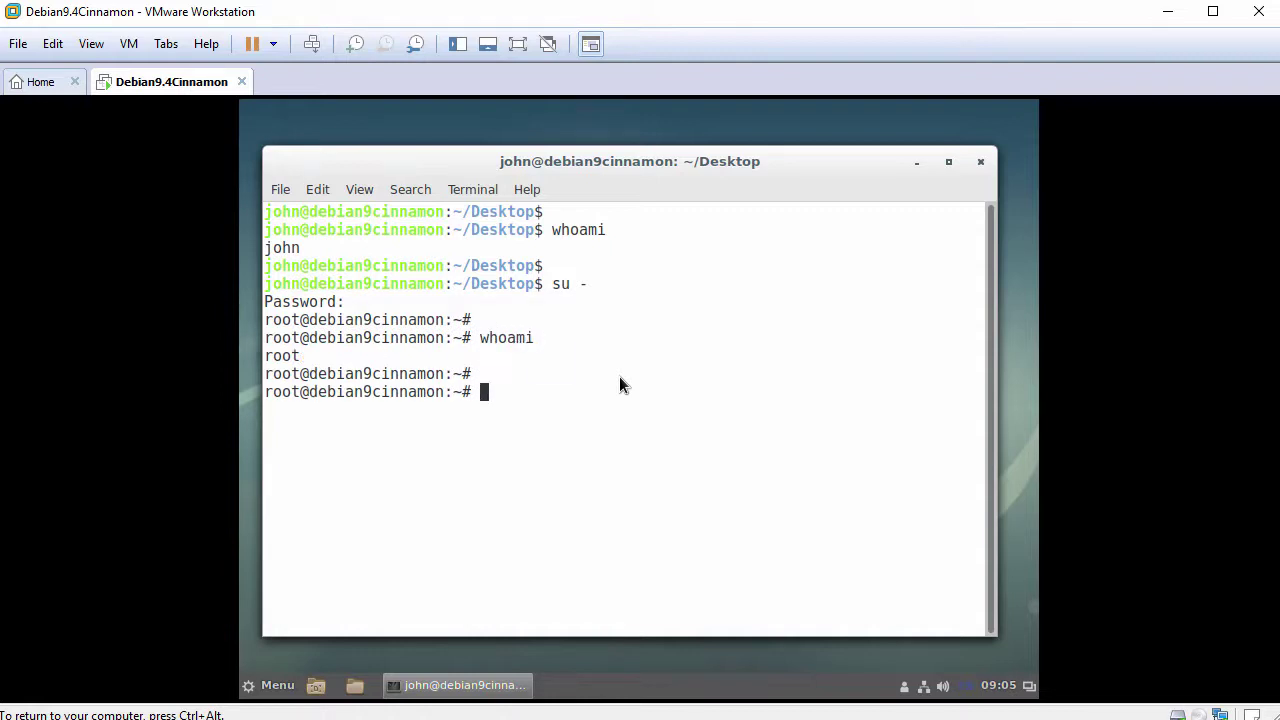
pyautogui.write('ping -c 3 www.google.com')
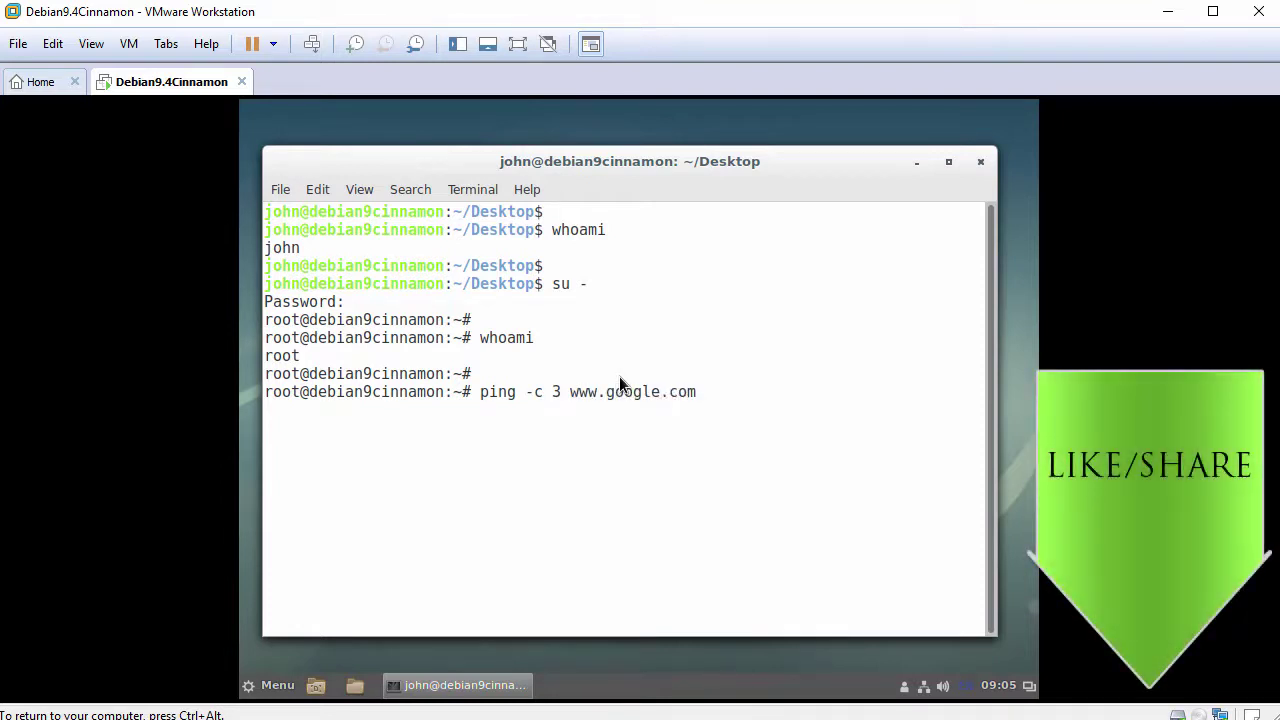
pyautogui.press('Return')
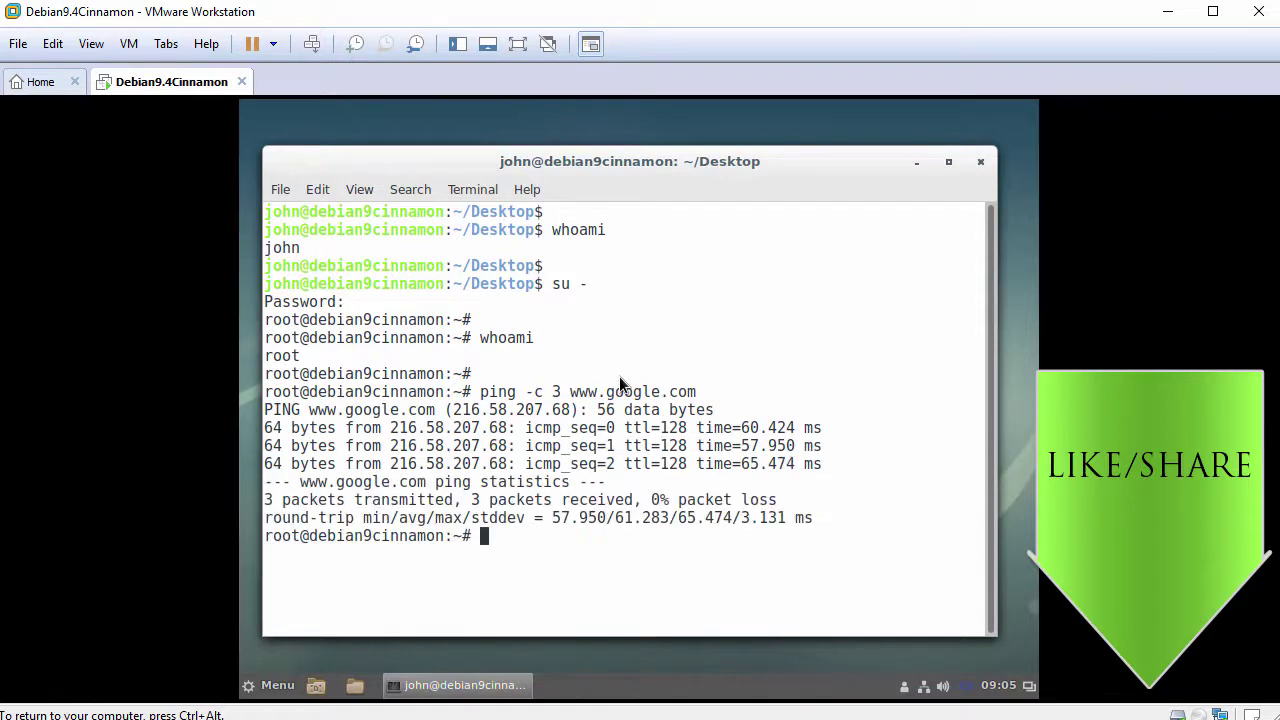
pyautogui.press('Return')
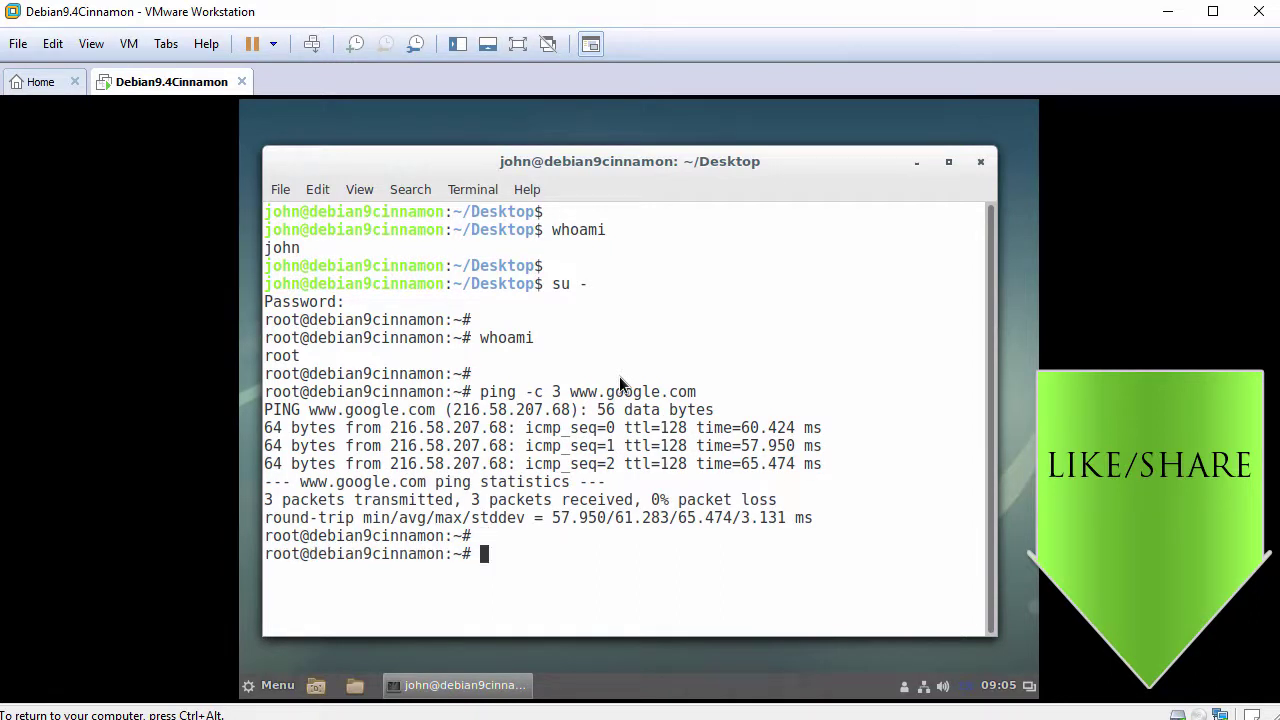
pyautogui.write('apt update')
pyautogui.press('Return')
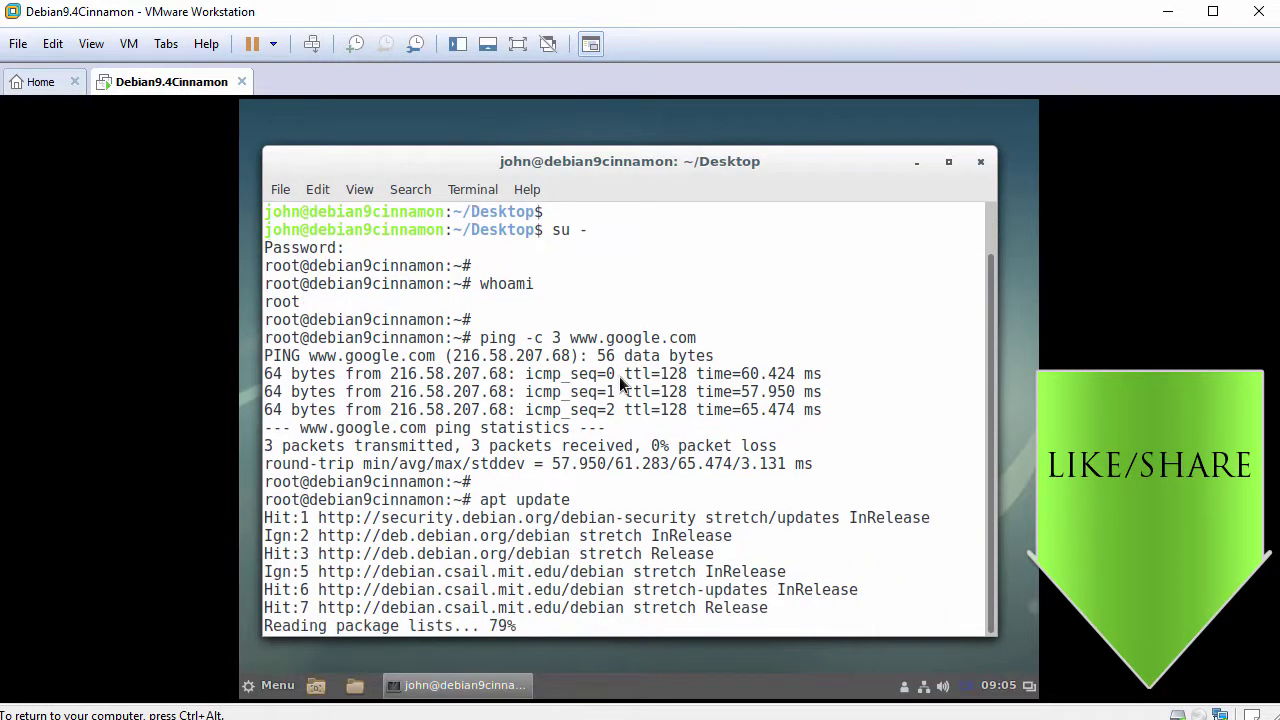
# Step: Install open-vm-tools-desktop with apt, confirming with y, then enter reboot at the prompt
pyautogui.press('Return')
pyautogui.write('apt install')
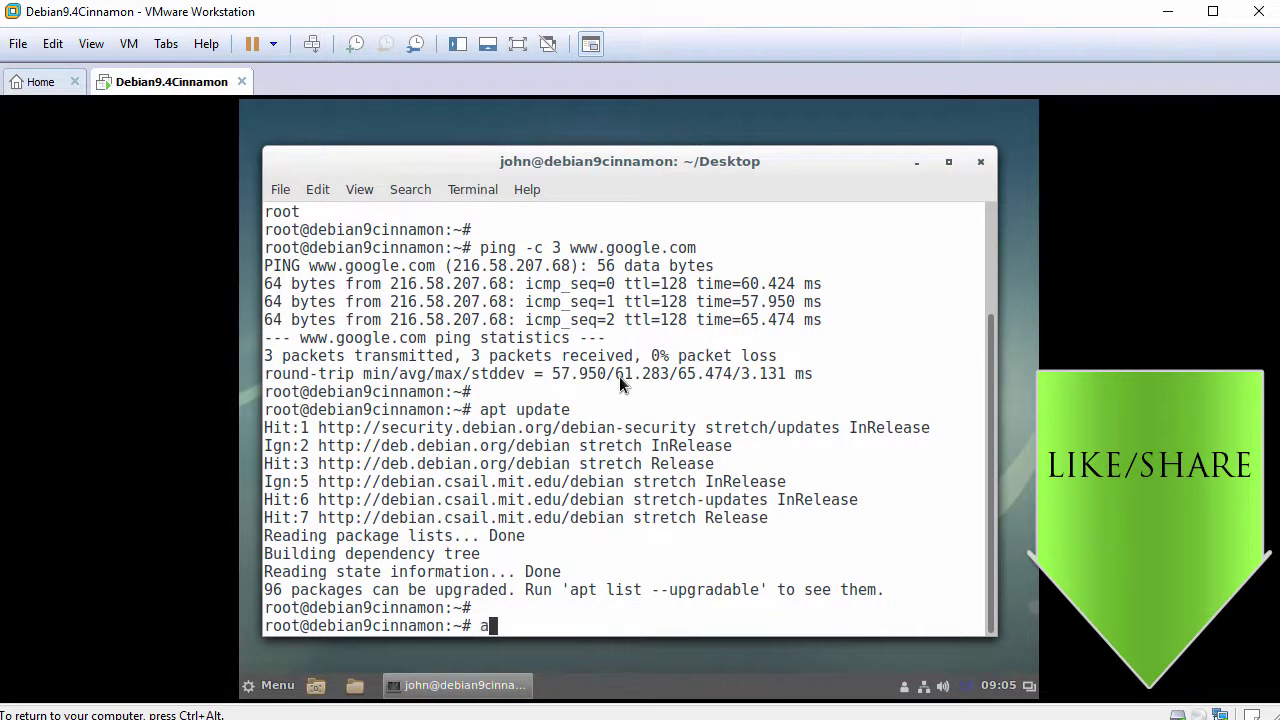
pyautogui.write(' op')
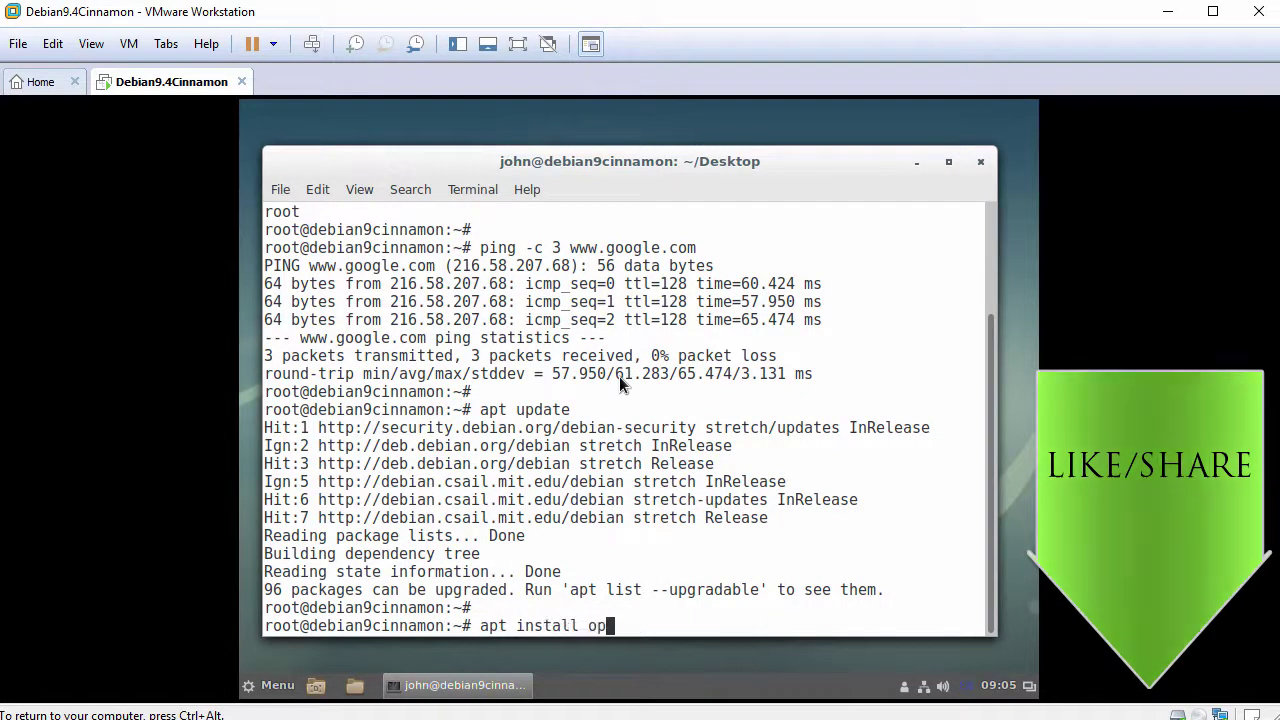
pyautogui.write('en-vm-tool')
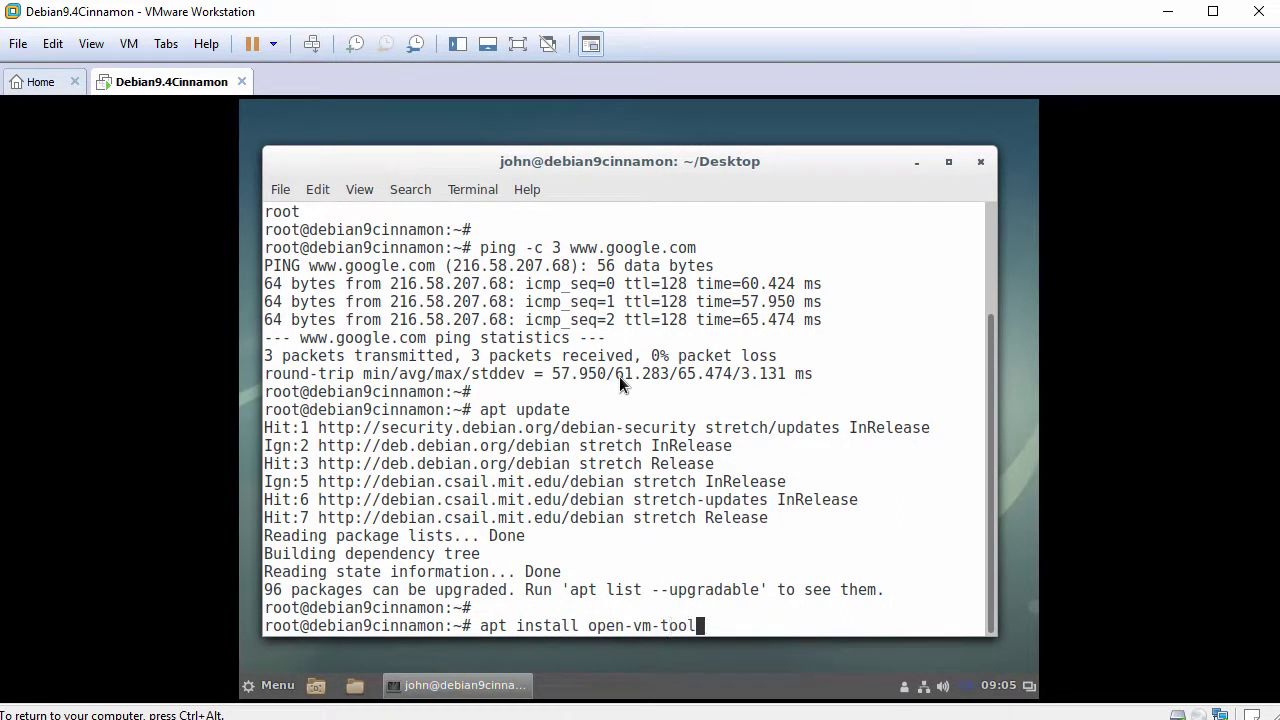
pyautogui.write('s-desktop')
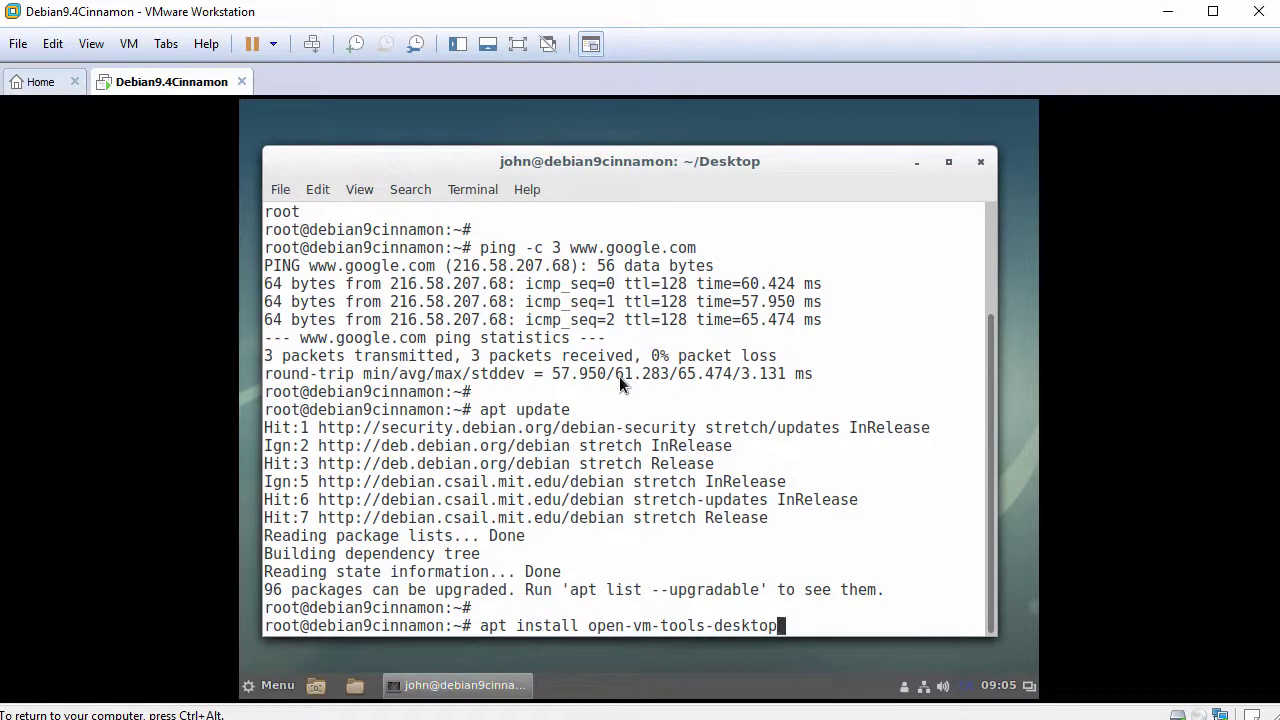
pyautogui.press('Return')
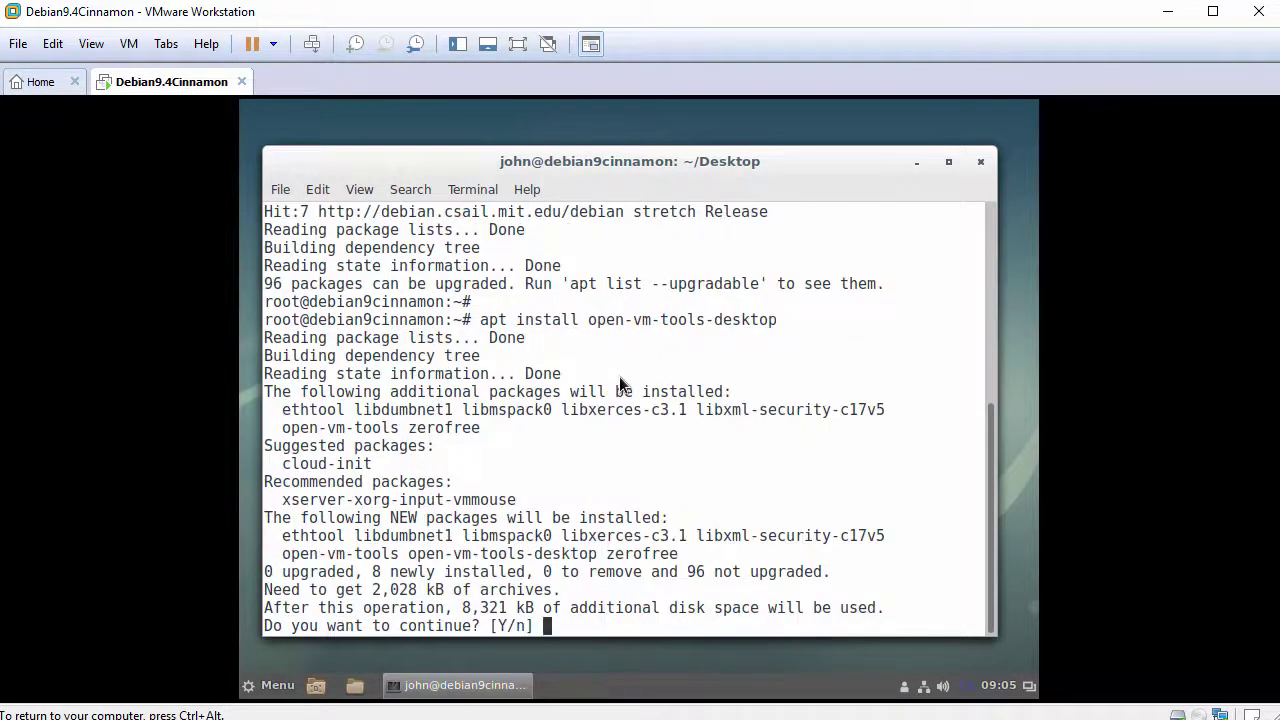
pyautogui.write('y')
pyautogui.press('Return')
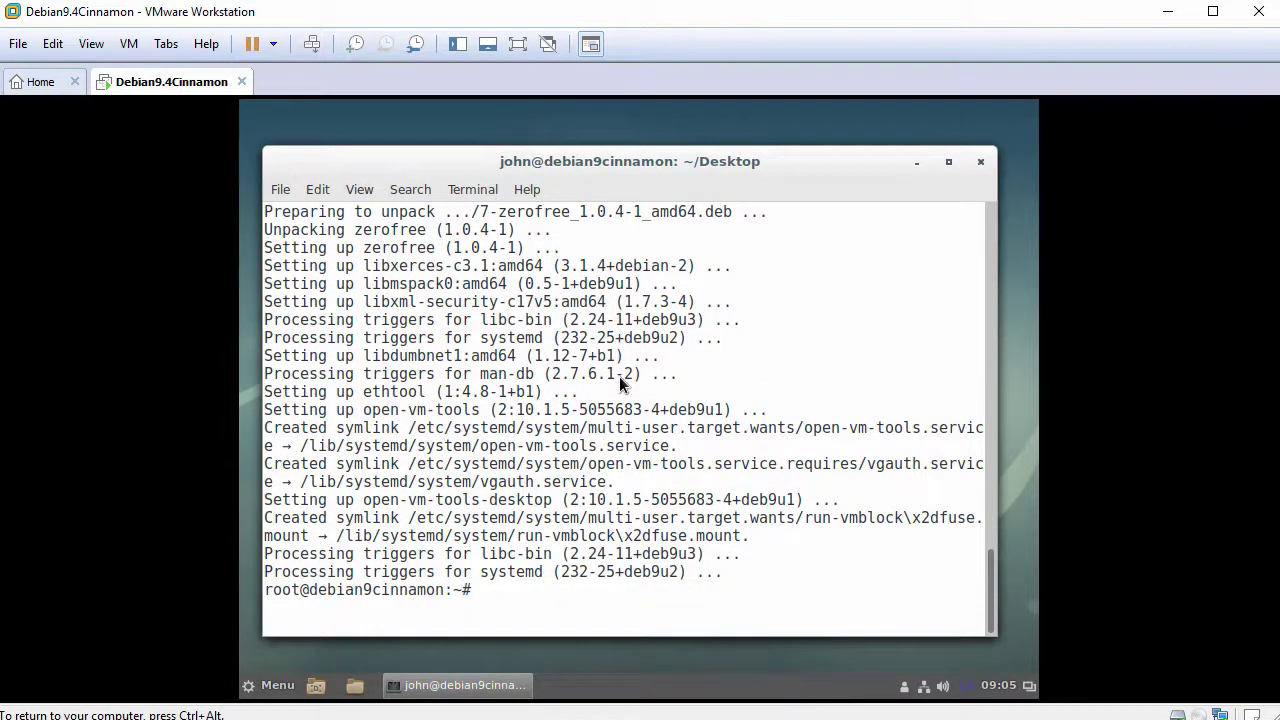
pyautogui.press('Return')
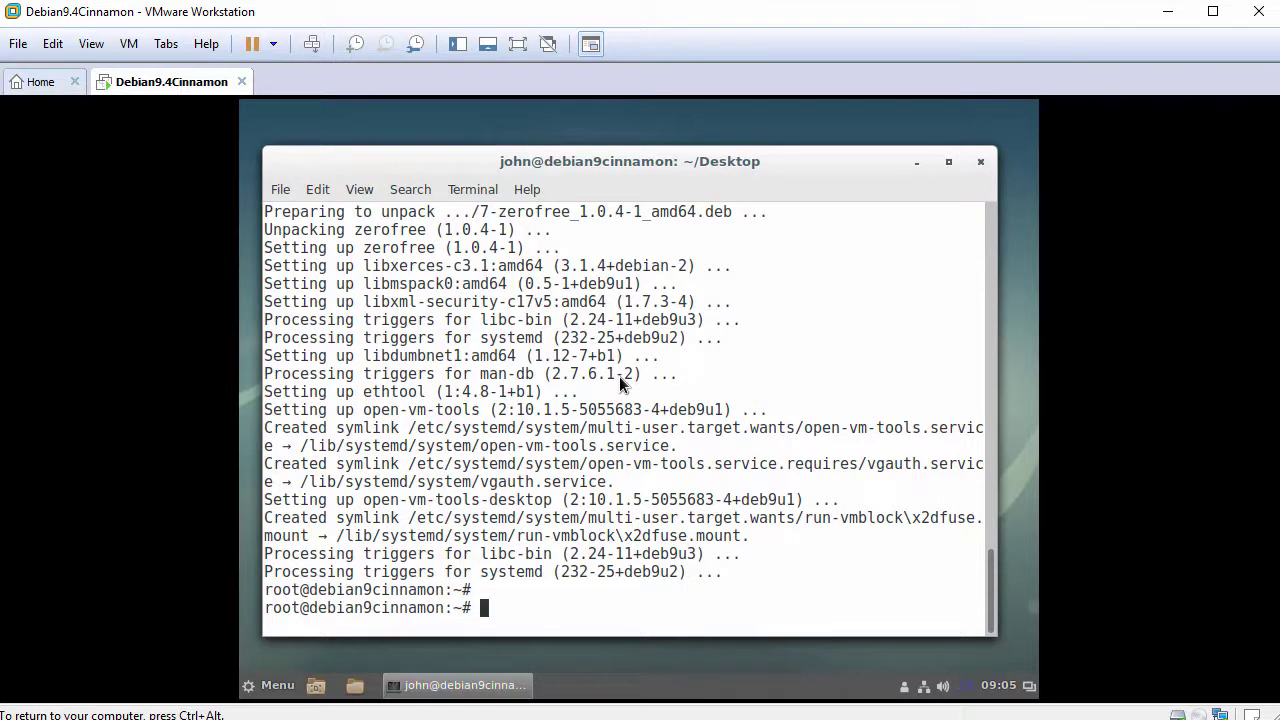
pyautogui.write('reboot')
# Step: Reboot the guest, boot Debian from GRUB, and log in with the user's name and password
pyautogui.press('Return')
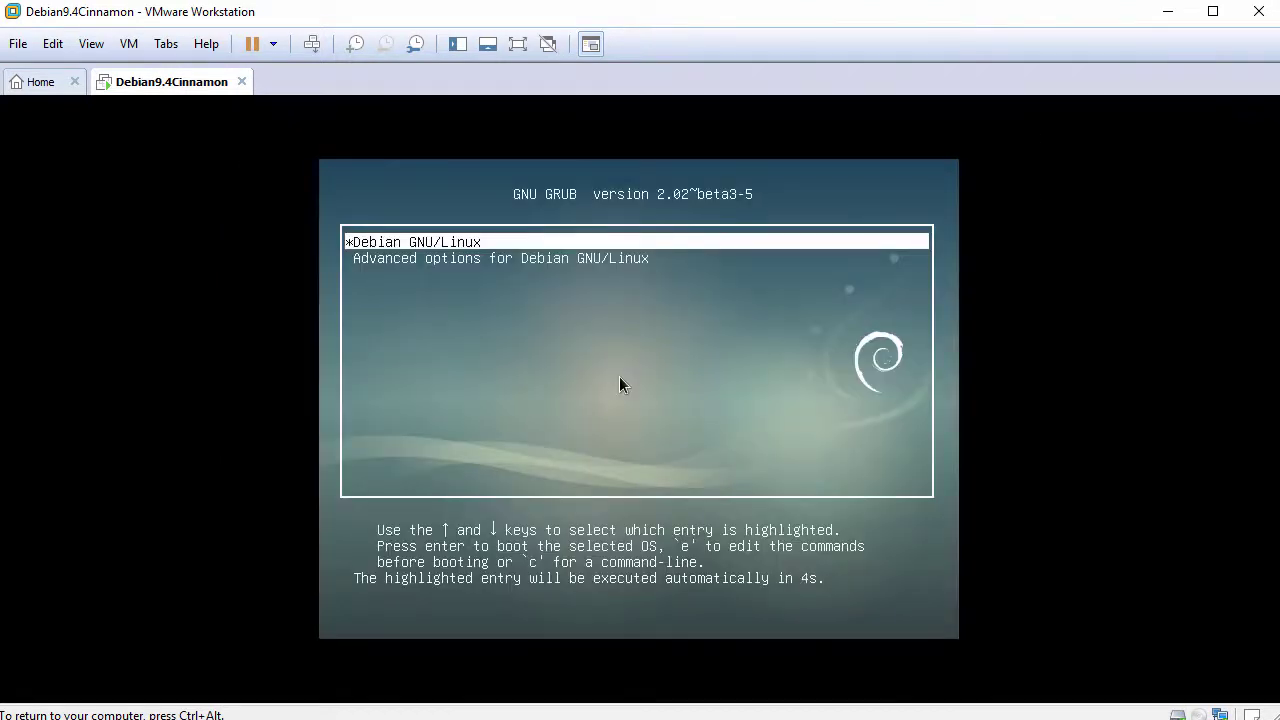
pyautogui.press('Return')
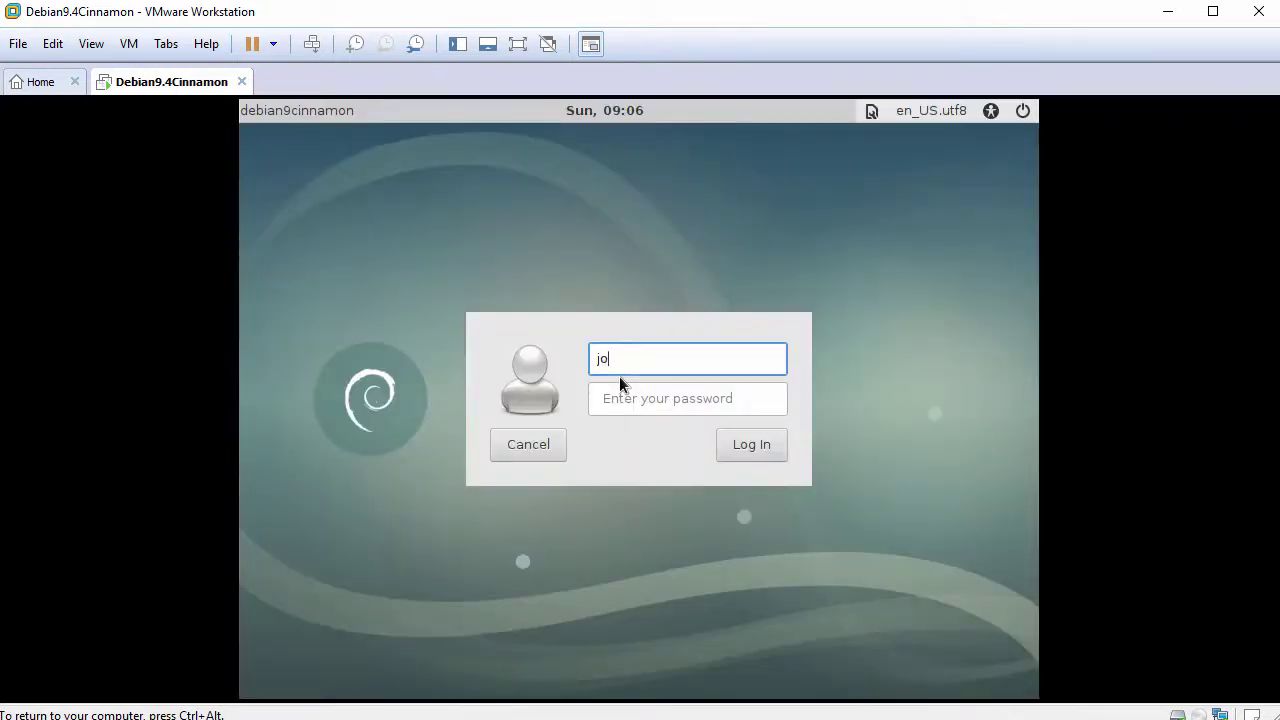
pyautogui.write('hn')
pyautogui.press('Return')
pyautogui.write('••••••••')
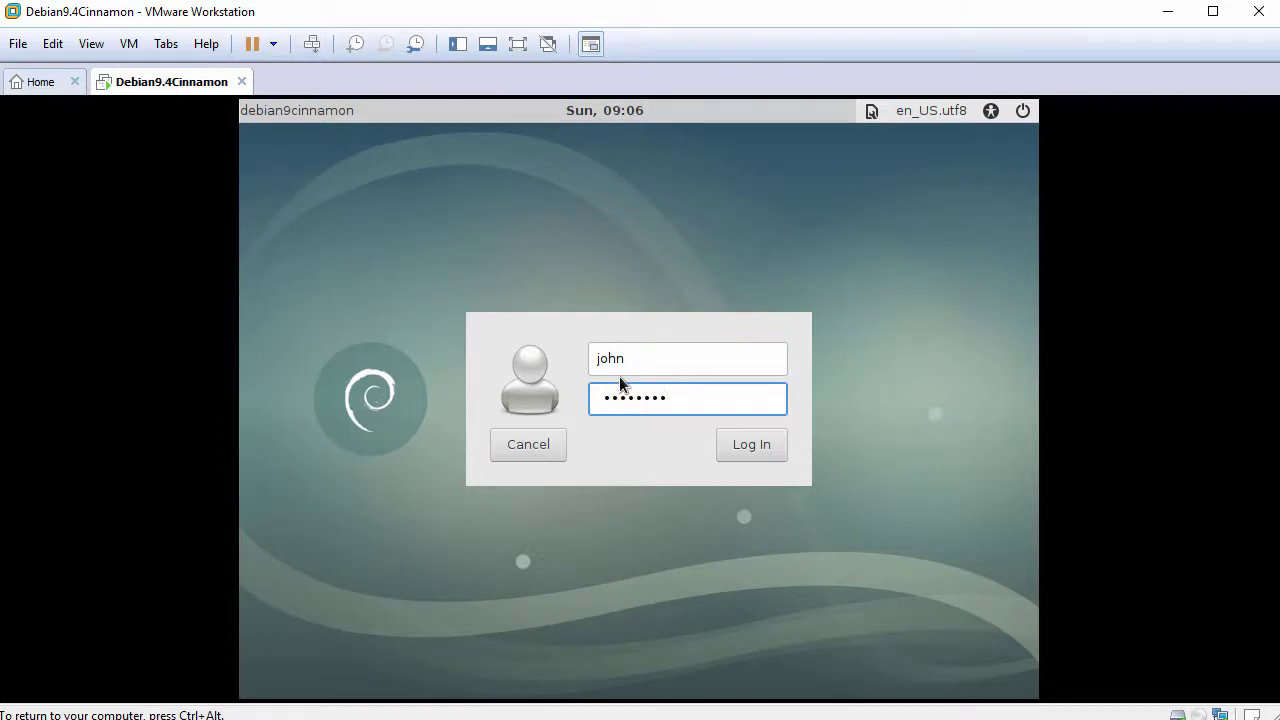
pyautogui.press('Return')
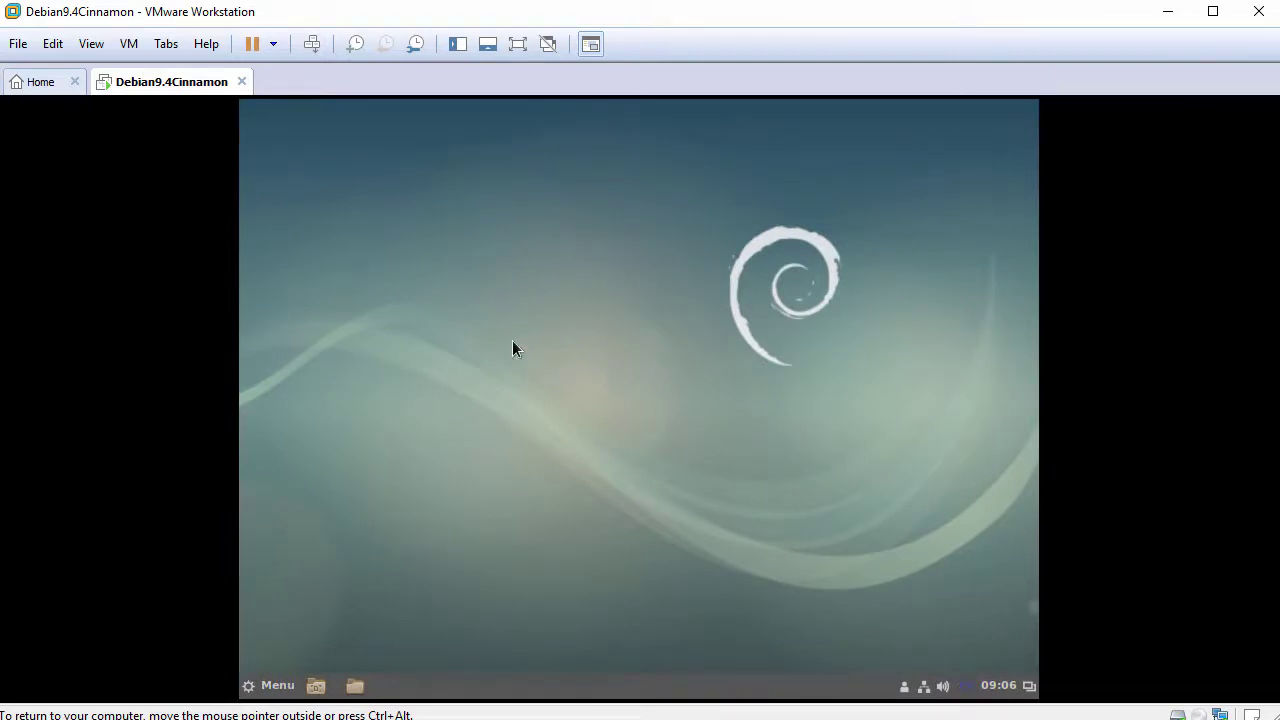
# Step: Fit the guest display to the window and open Files at the home folder
pyautogui.click(92, 44)
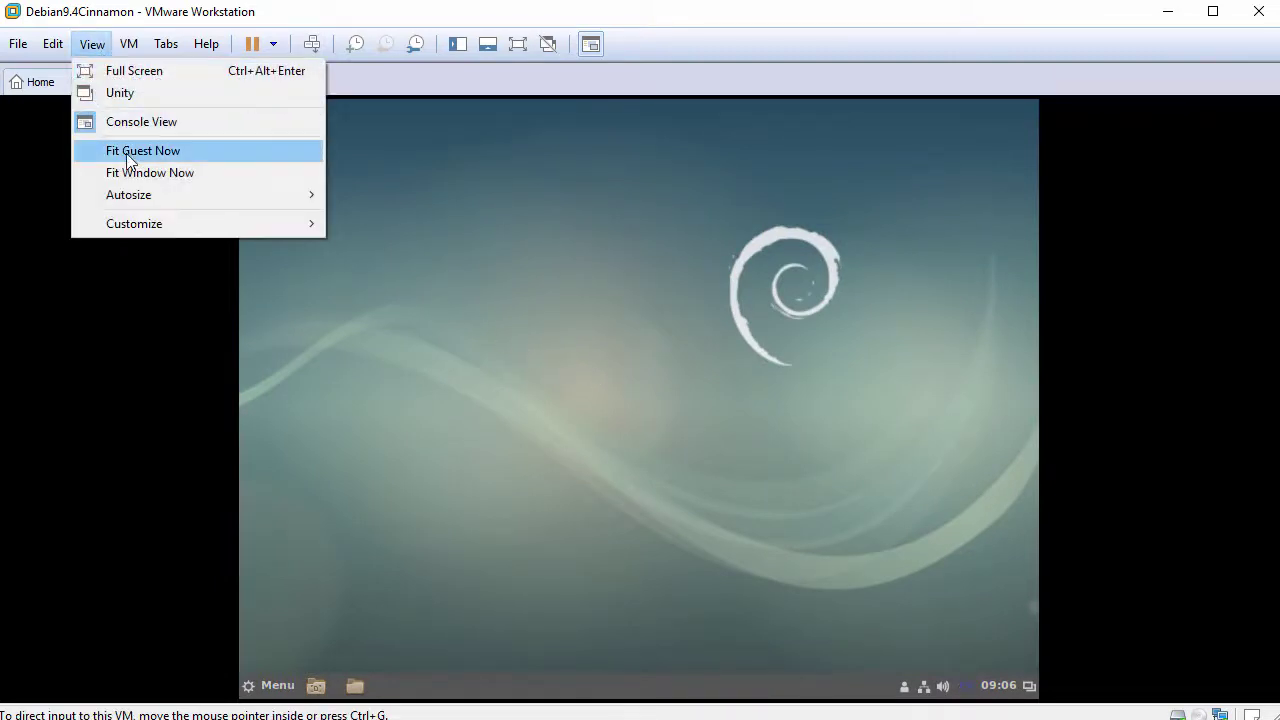
pyautogui.click(189, 157)
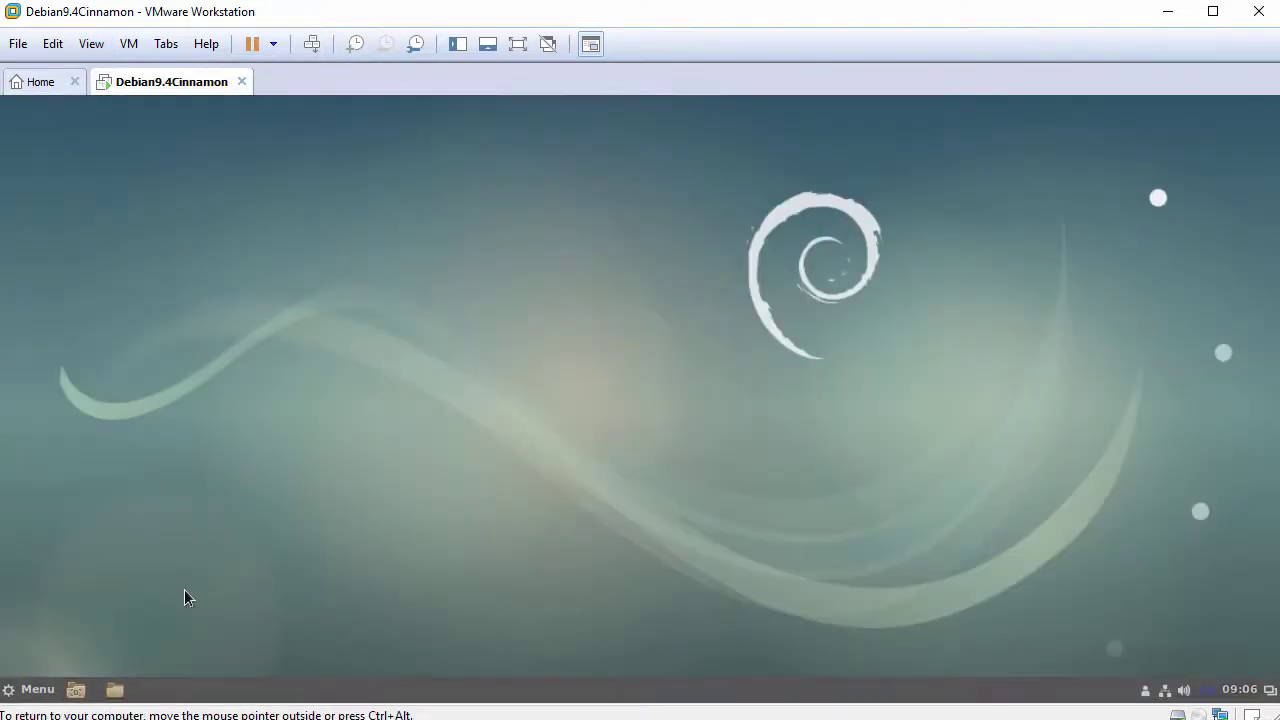
pyautogui.click(40, 688)
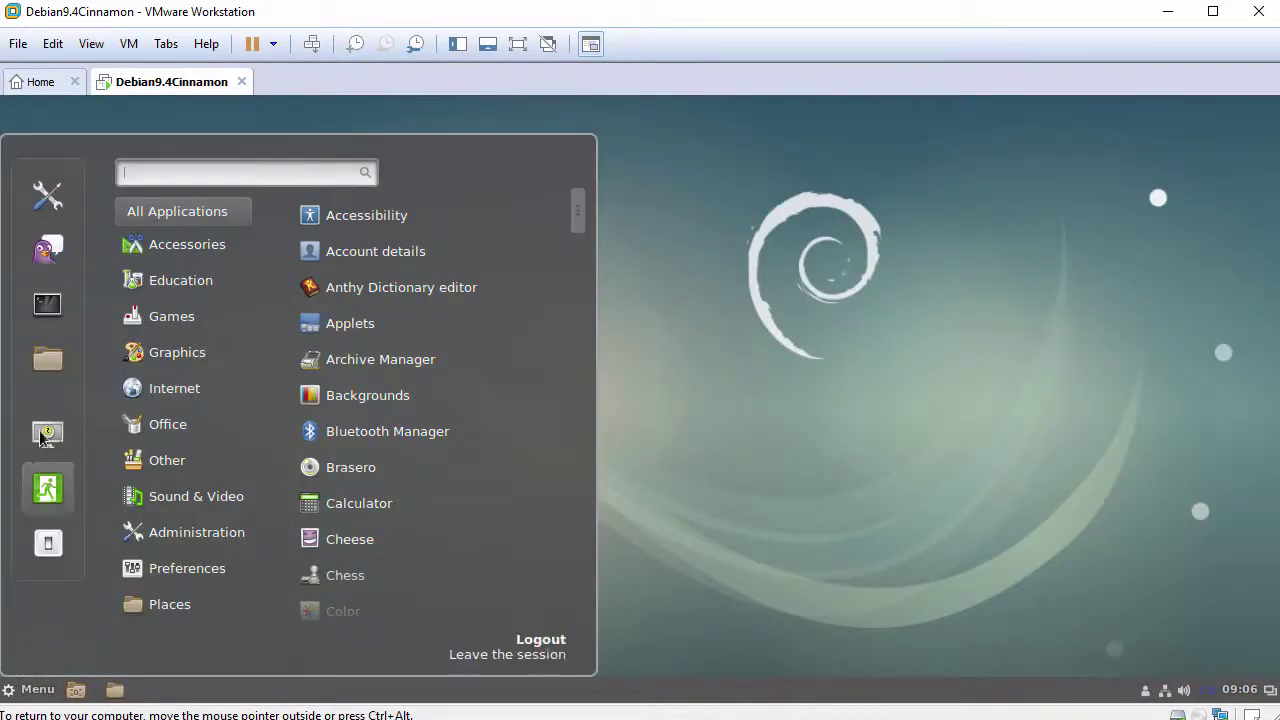
pyautogui.click(44, 357)
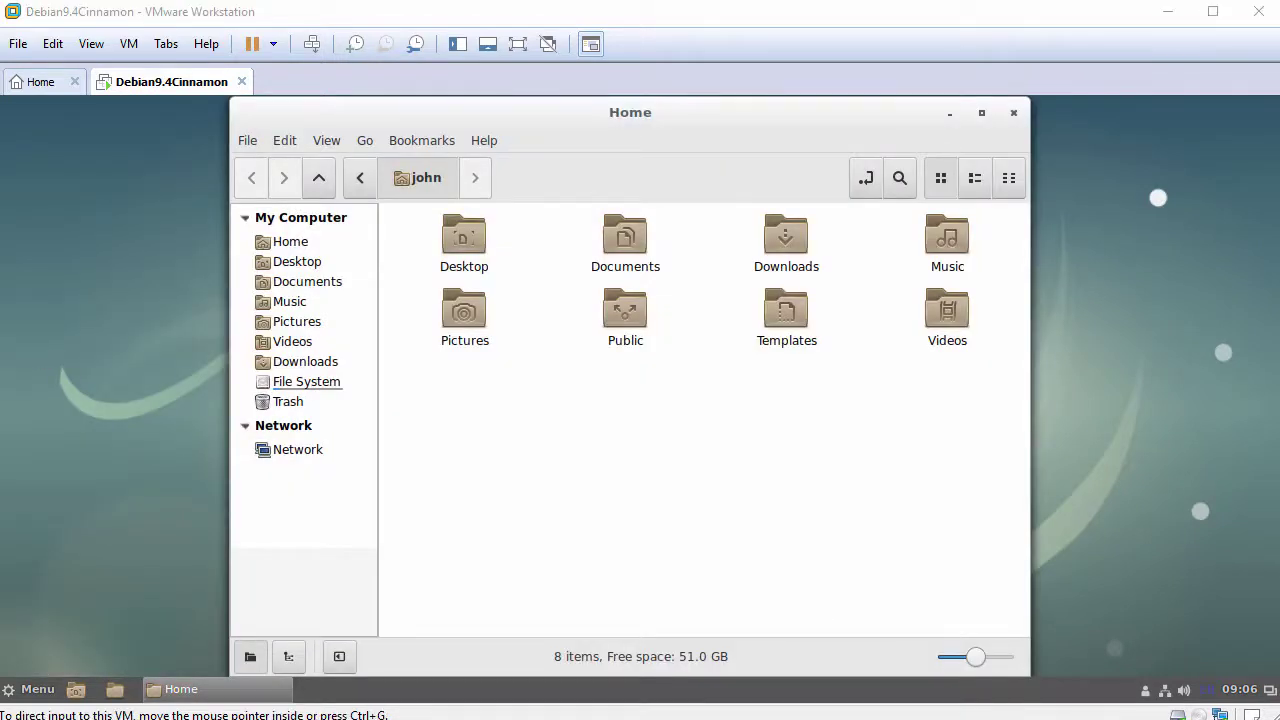
# Step: Paste FileFromHost.txt from the host into the home folder and open it in gedit
pyautogui.rightClick(559, 399)
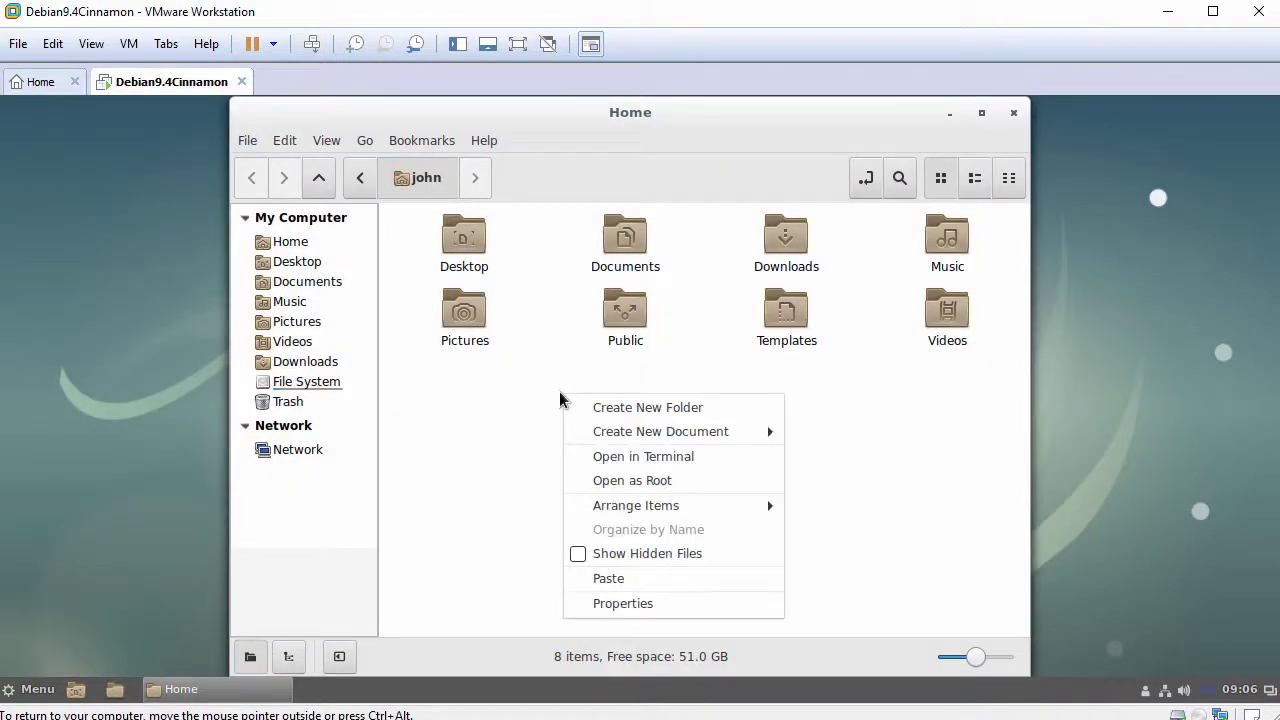
pyautogui.click(651, 578)
pyautogui.click(441, 441)
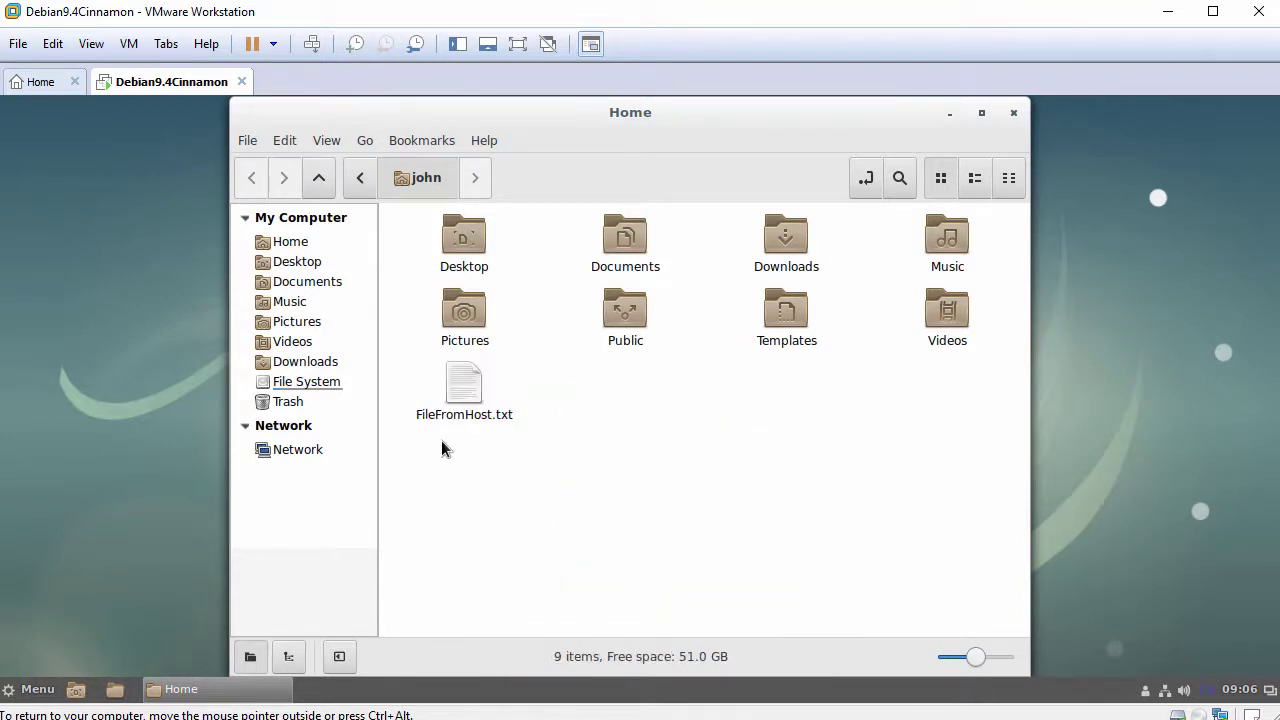
pyautogui.doubleClick(458, 388)
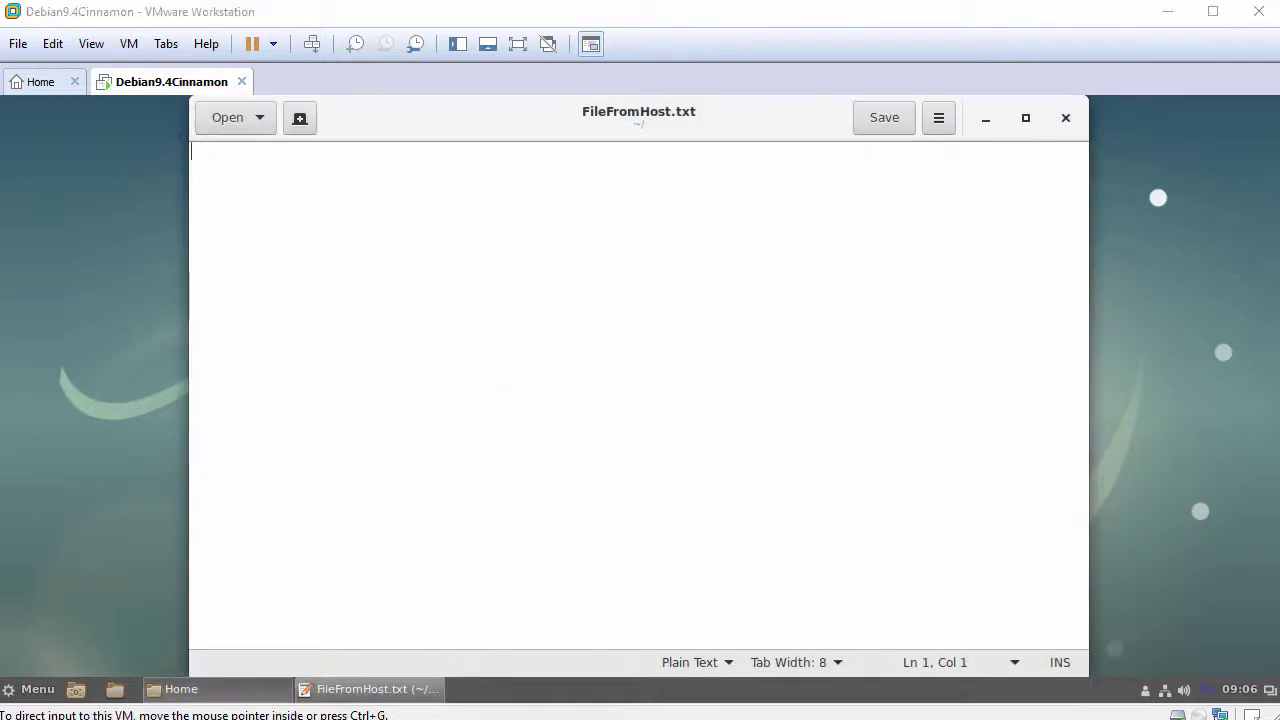
# Step: Paste host clipboard text into FileFromHost.txt, close gedit without saving, then close the Home folder
pyautogui.rightClick(555, 238)
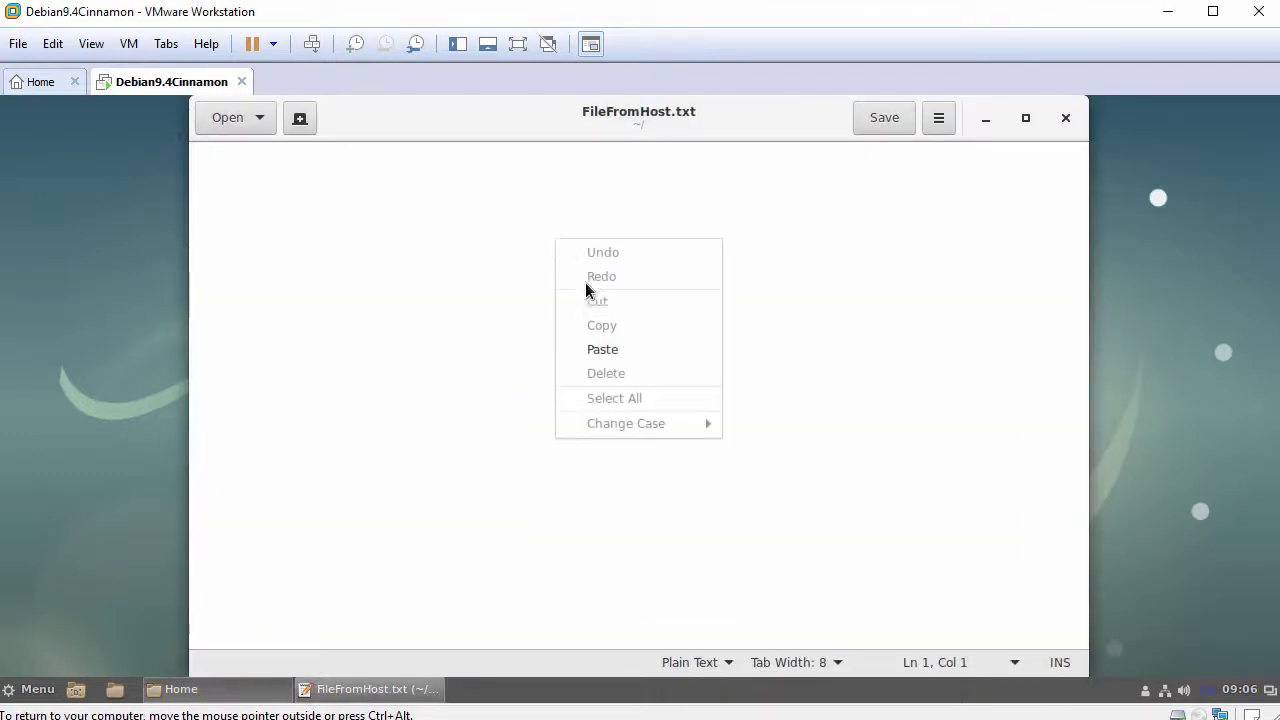
pyautogui.click(608, 351)
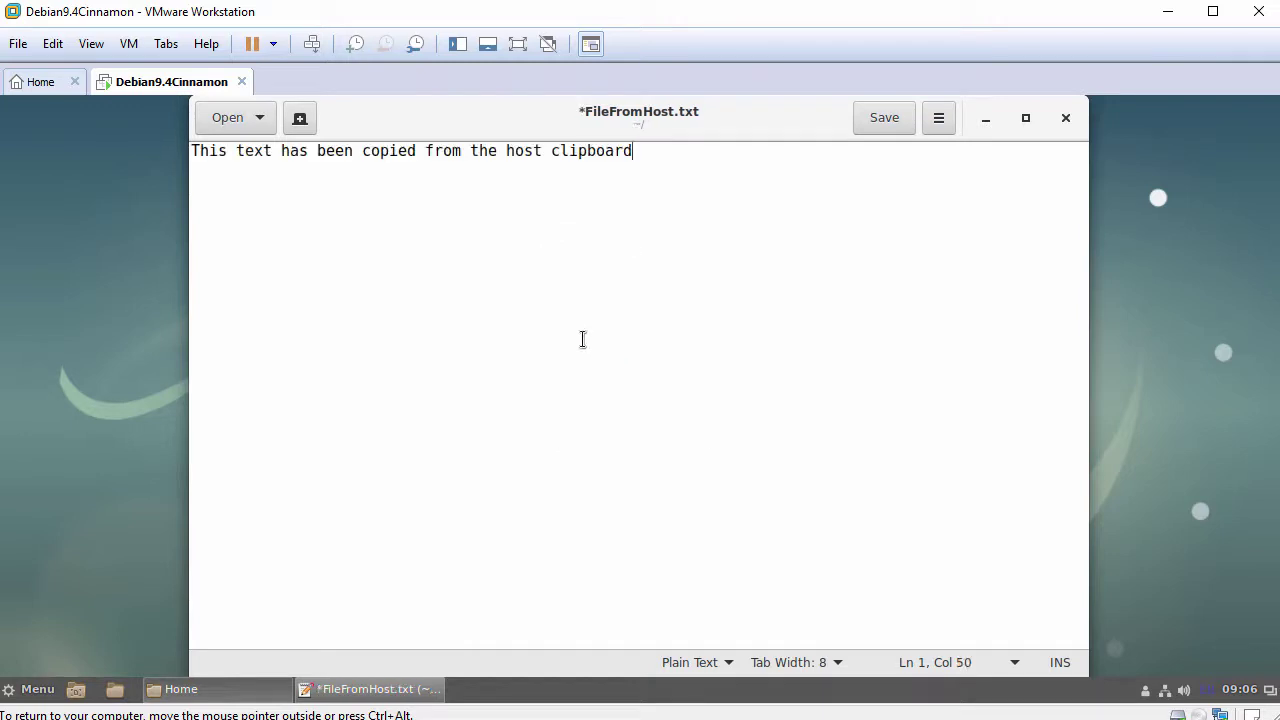
pyautogui.moveTo(192, 150); pyautogui.dragTo(717, 154)
pyautogui.click(719, 154)
pyautogui.click(1065, 122)
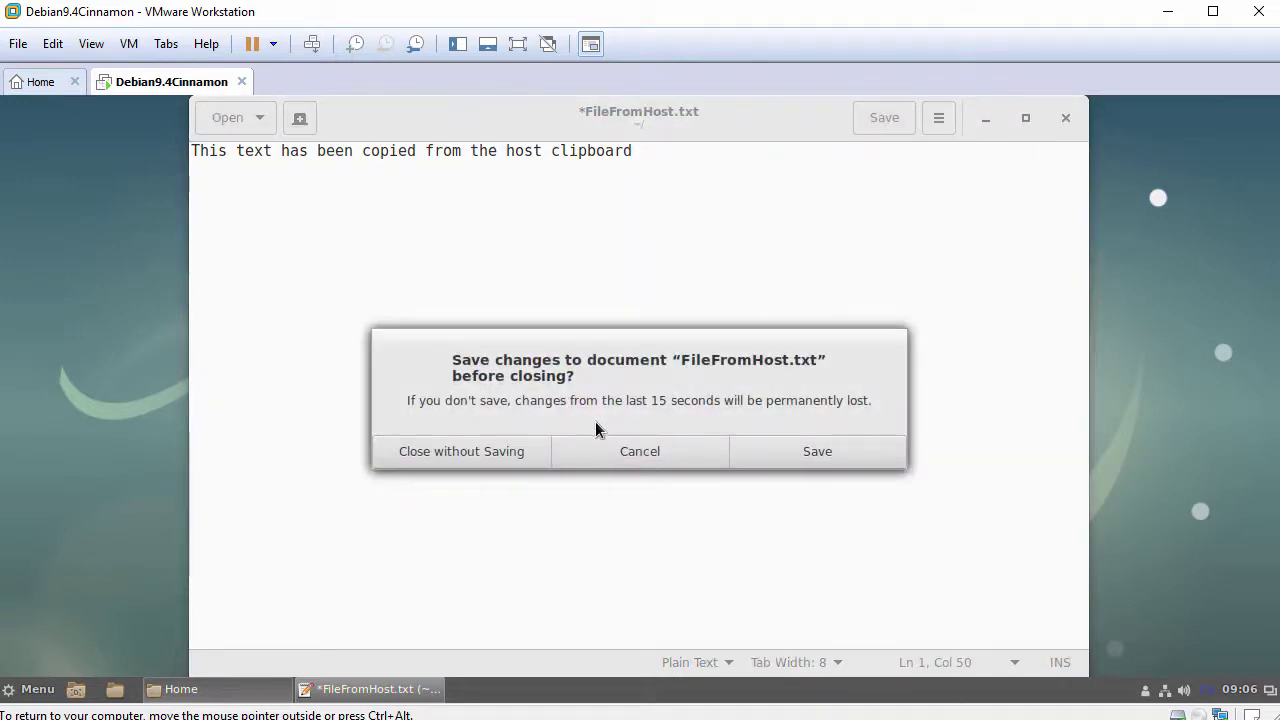
pyautogui.click(489, 448)
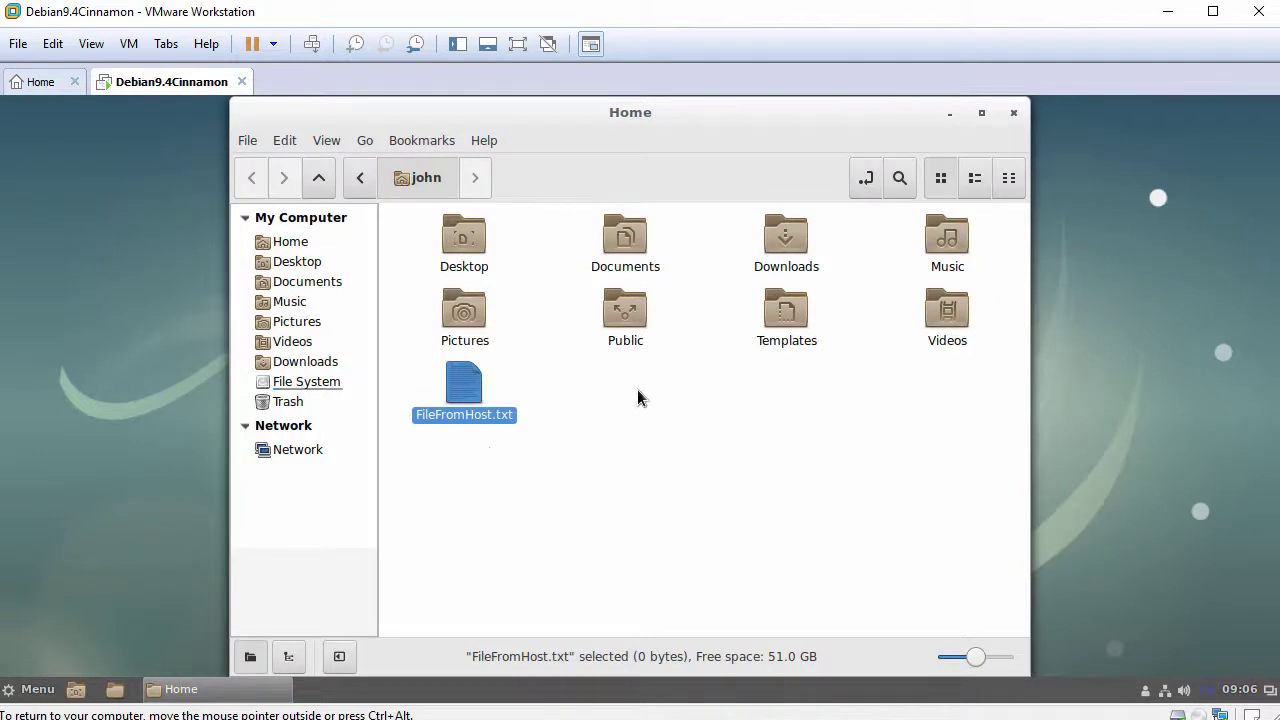
pyautogui.click(1012, 114)
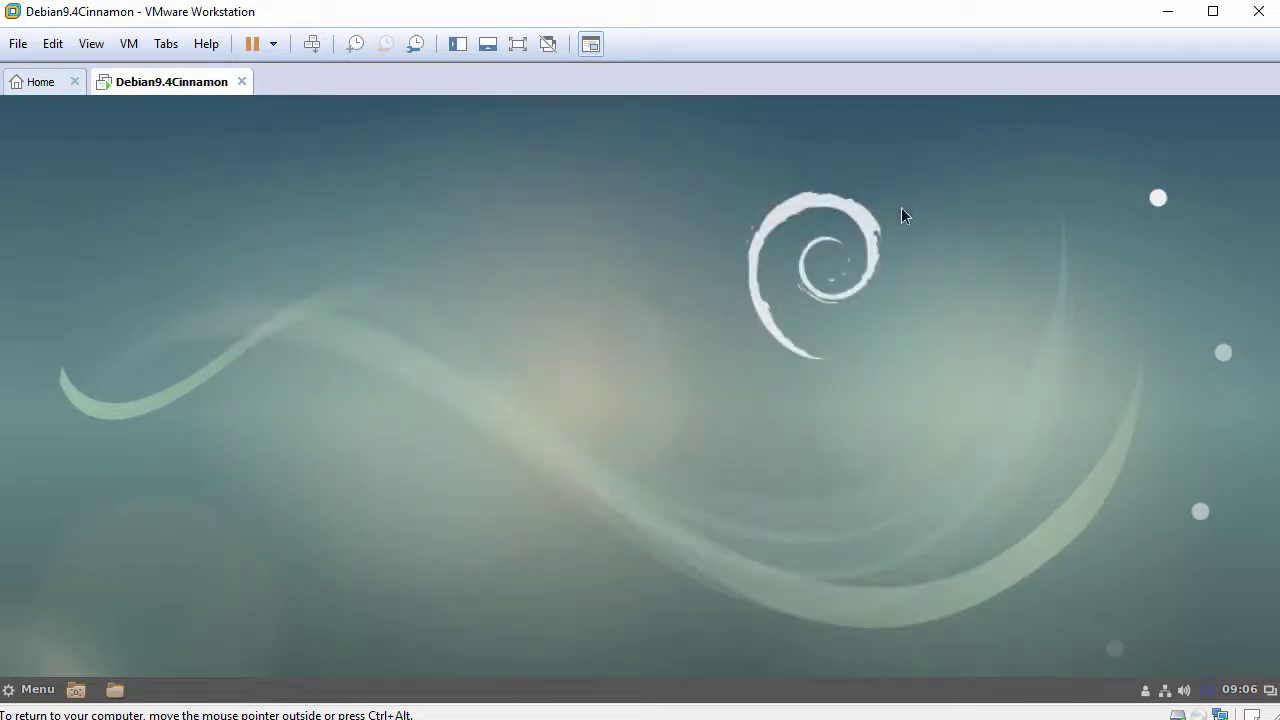
# Step: Launch Terminal from the Cinnamon menu, move it up-left and widen it to 110 columns
pyautogui.click(26, 689)
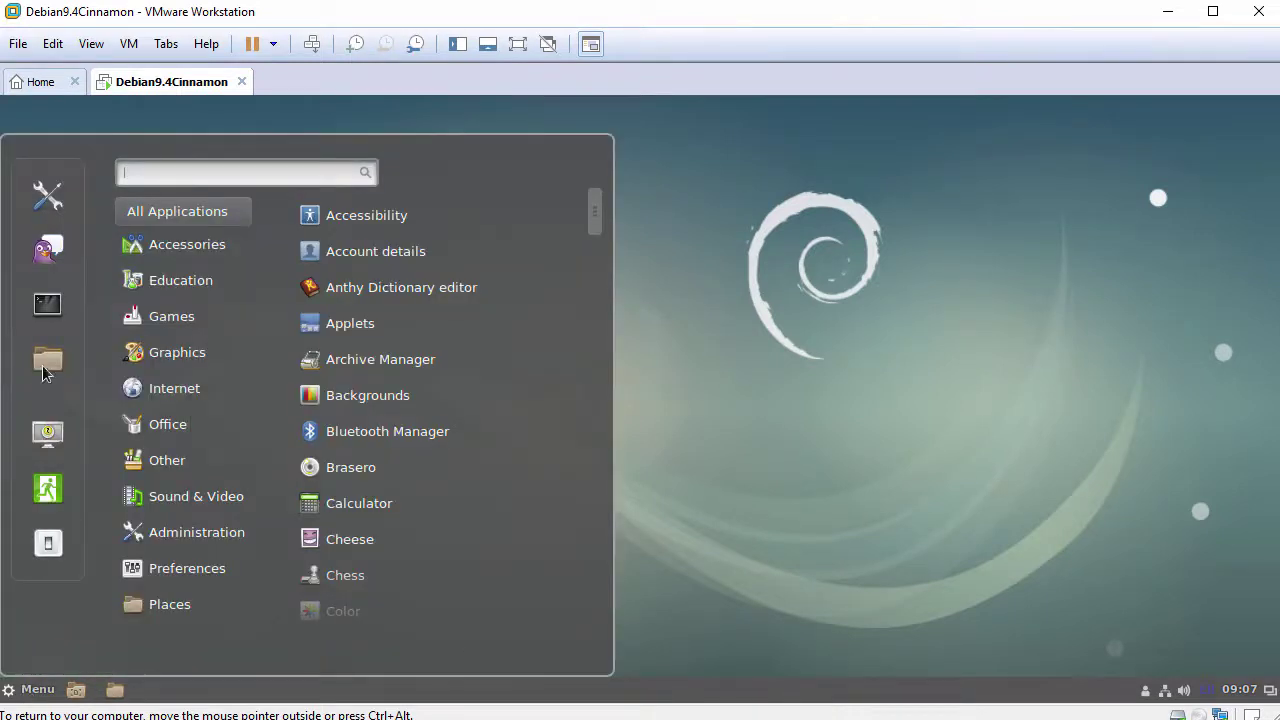
pyautogui.click(46, 309)
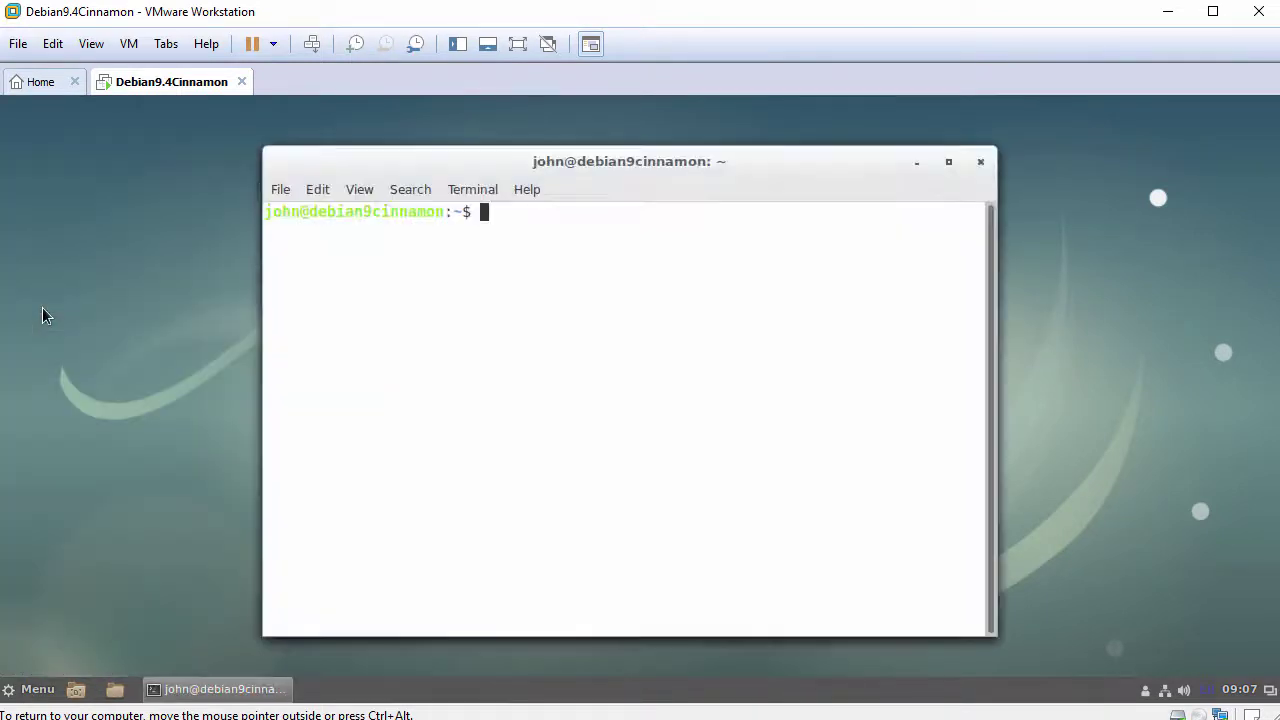
pyautogui.moveTo(383, 165); pyautogui.dragTo(252, 144)
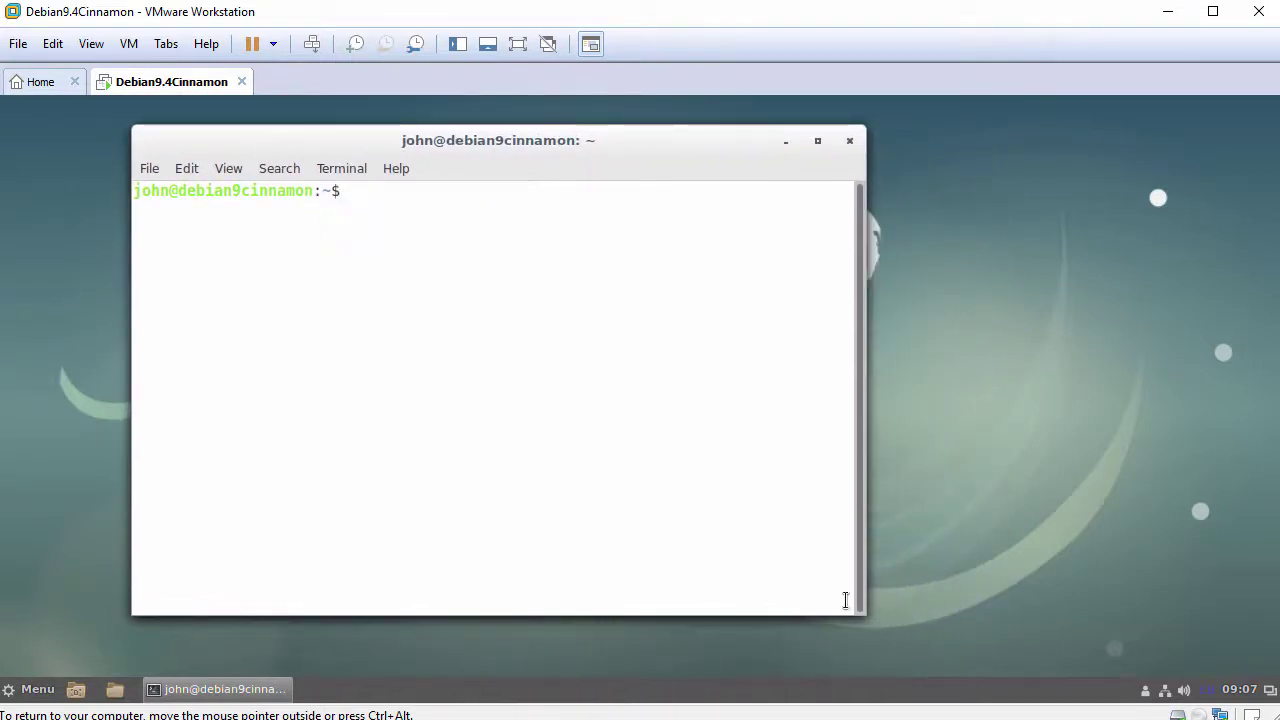
pyautogui.moveTo(866, 614); pyautogui.dragTo(1143, 642)
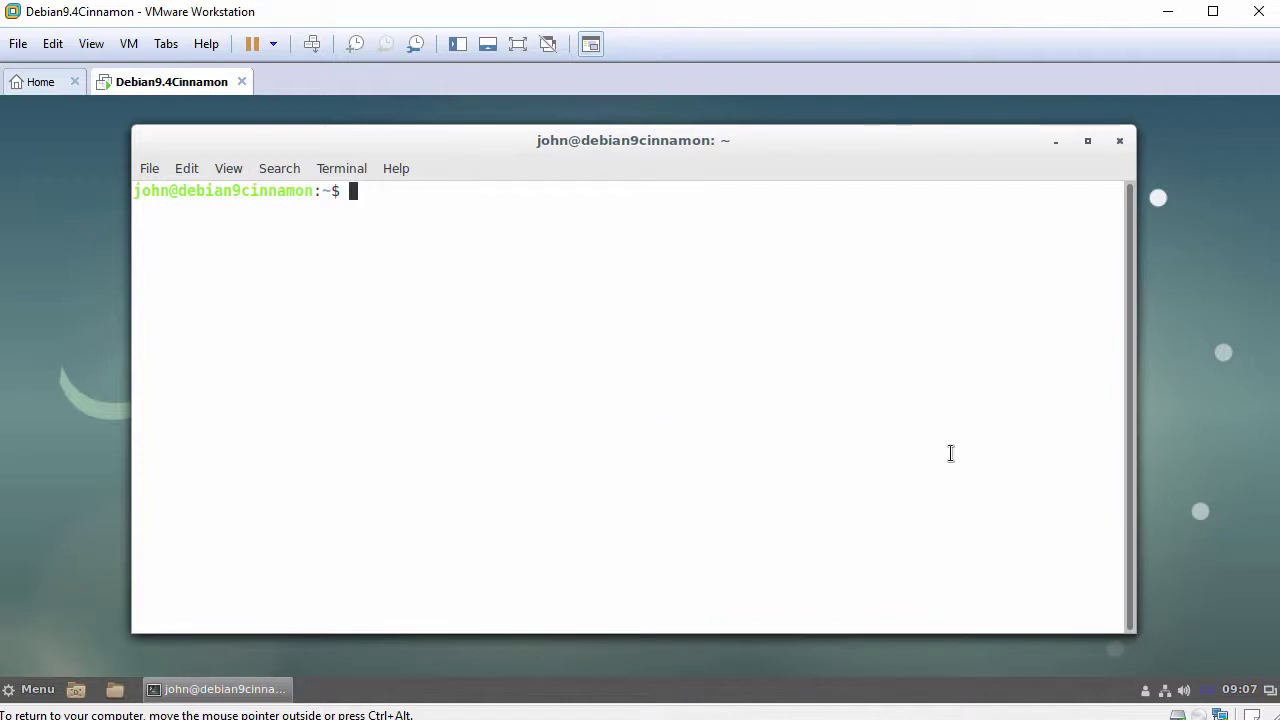
# Step: Run hostnamectl and cat /etc/debian_version to show system info and Debian 9.4
pyautogui.press('Return')
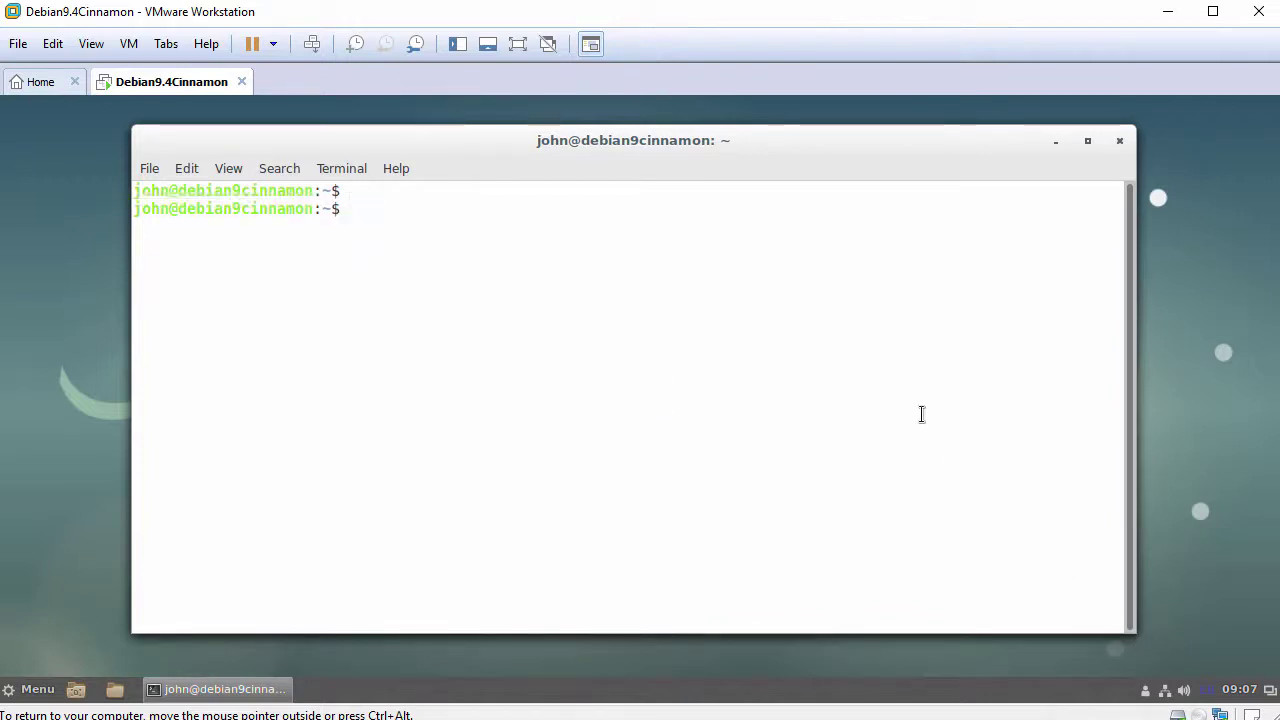
pyautogui.write('hostnamectl')
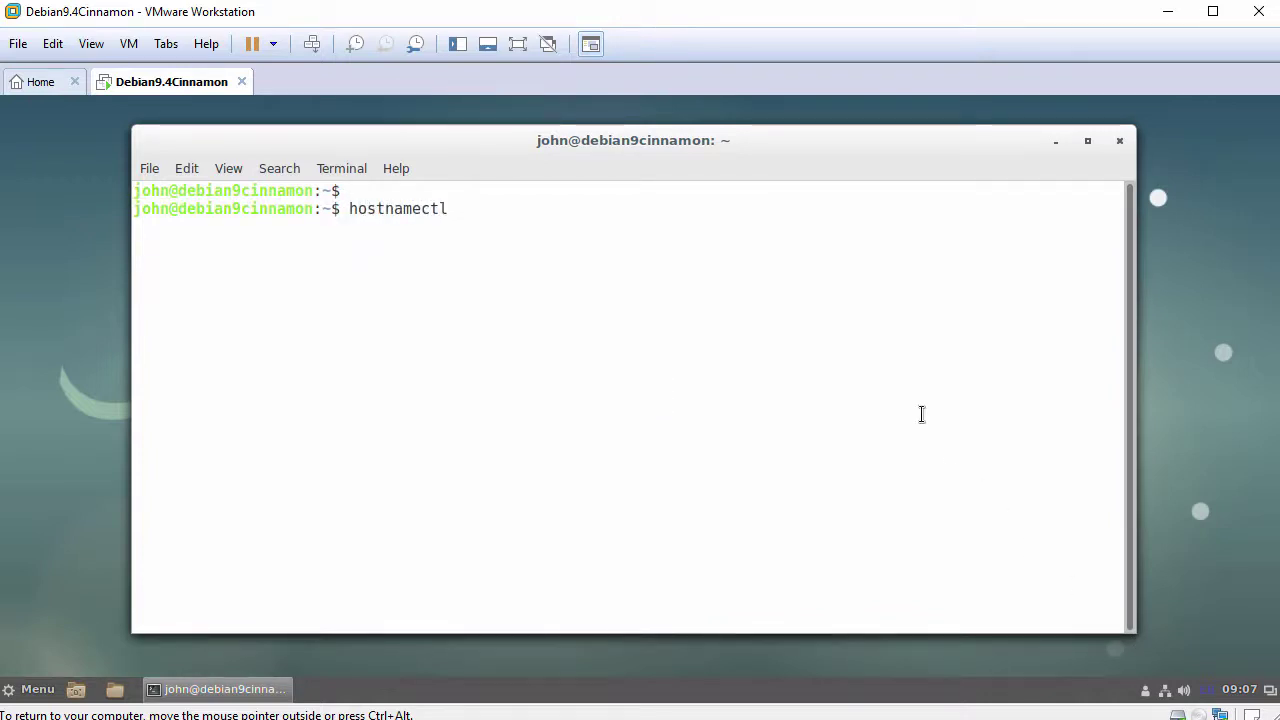
pyautogui.press('Return')
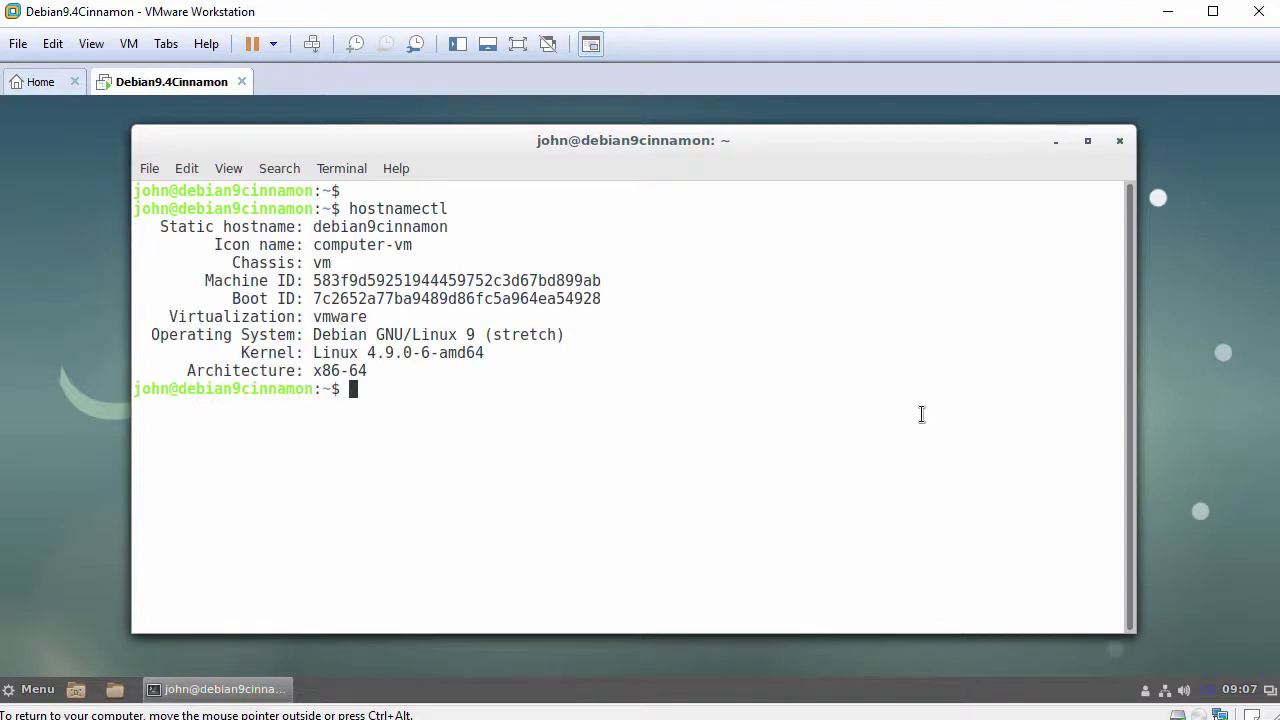
pyautogui.write('cat /etc/debian')
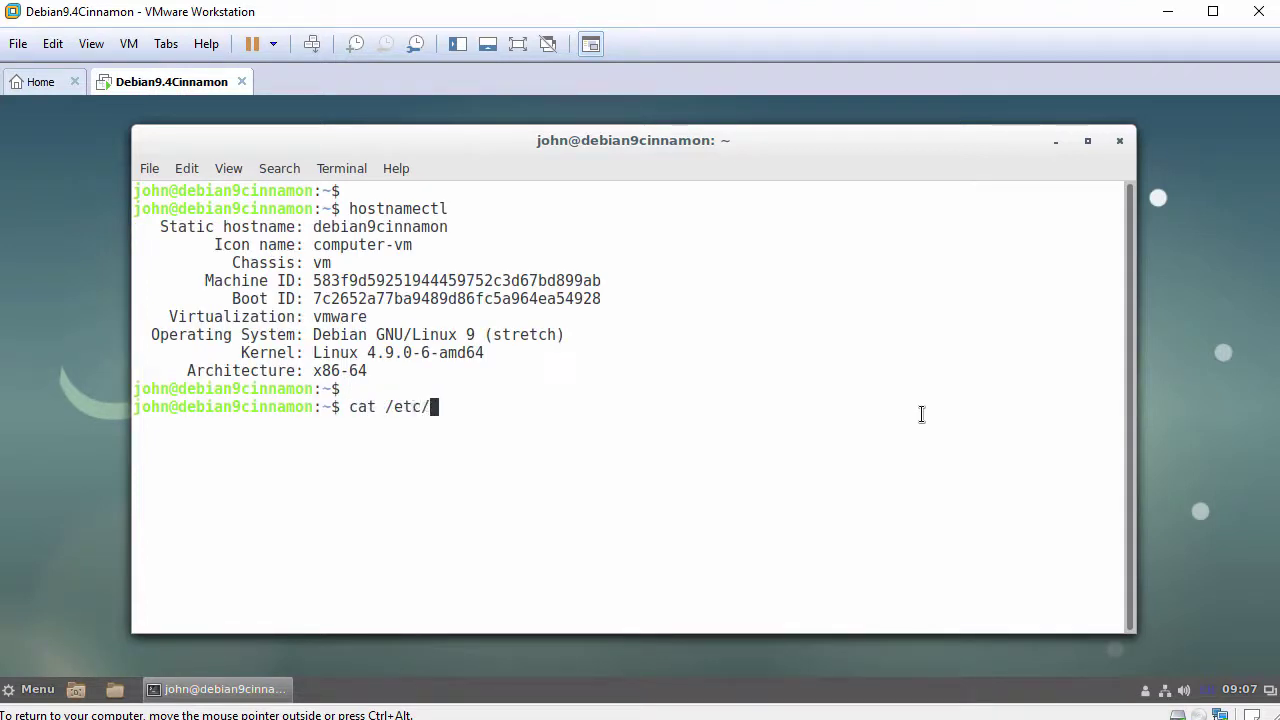
pyautogui.press('Tab')
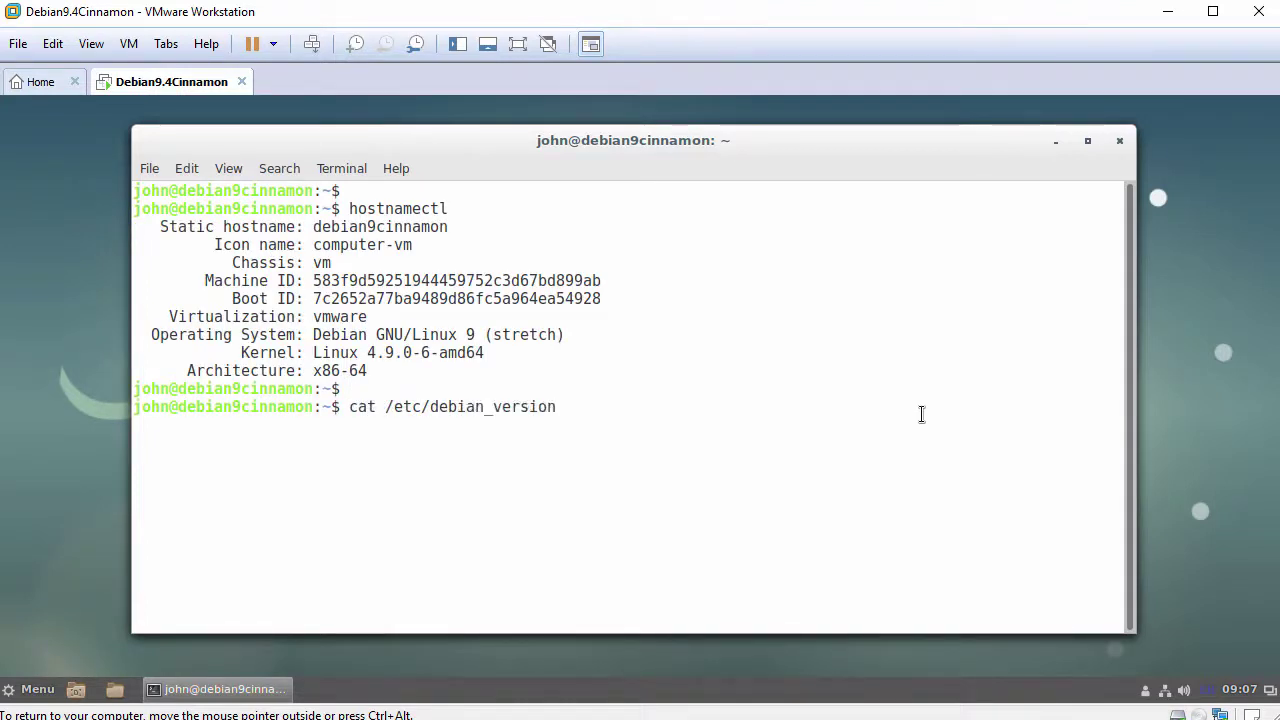
pyautogui.press('Return')
pyautogui.press('Return')
pyautogui.write('s')
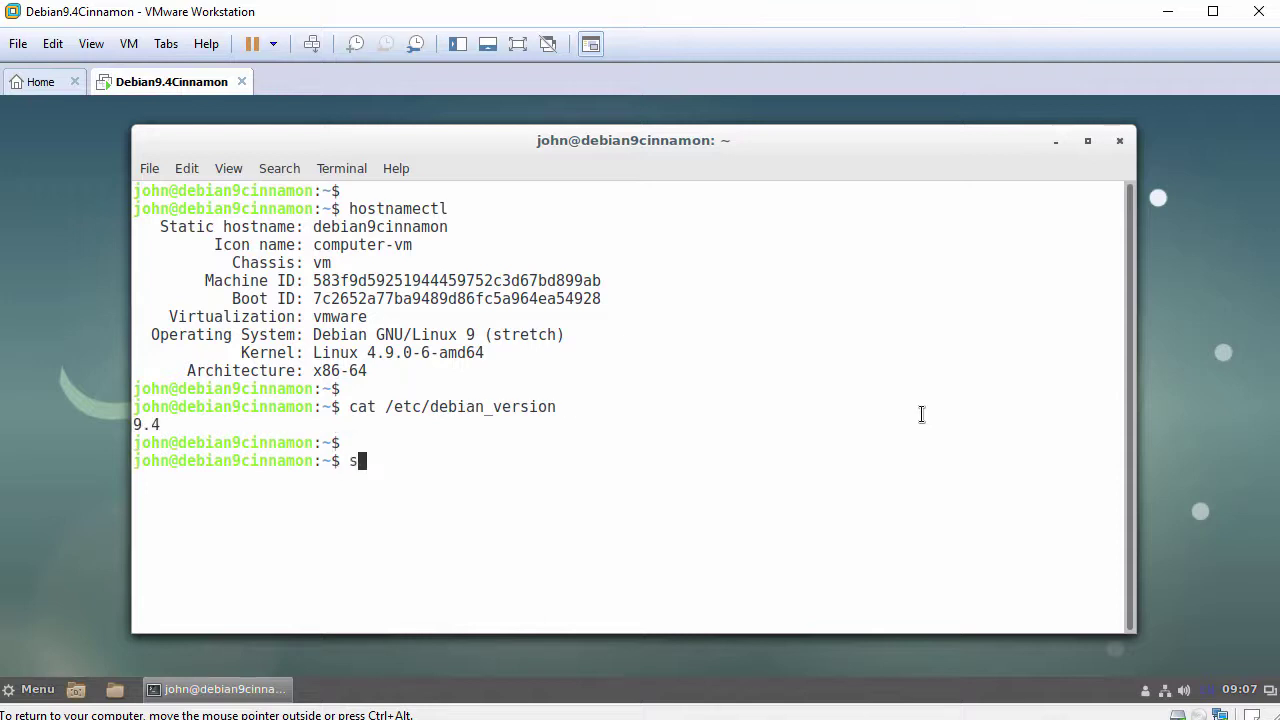
pyautogui.write('ystemctl statu')
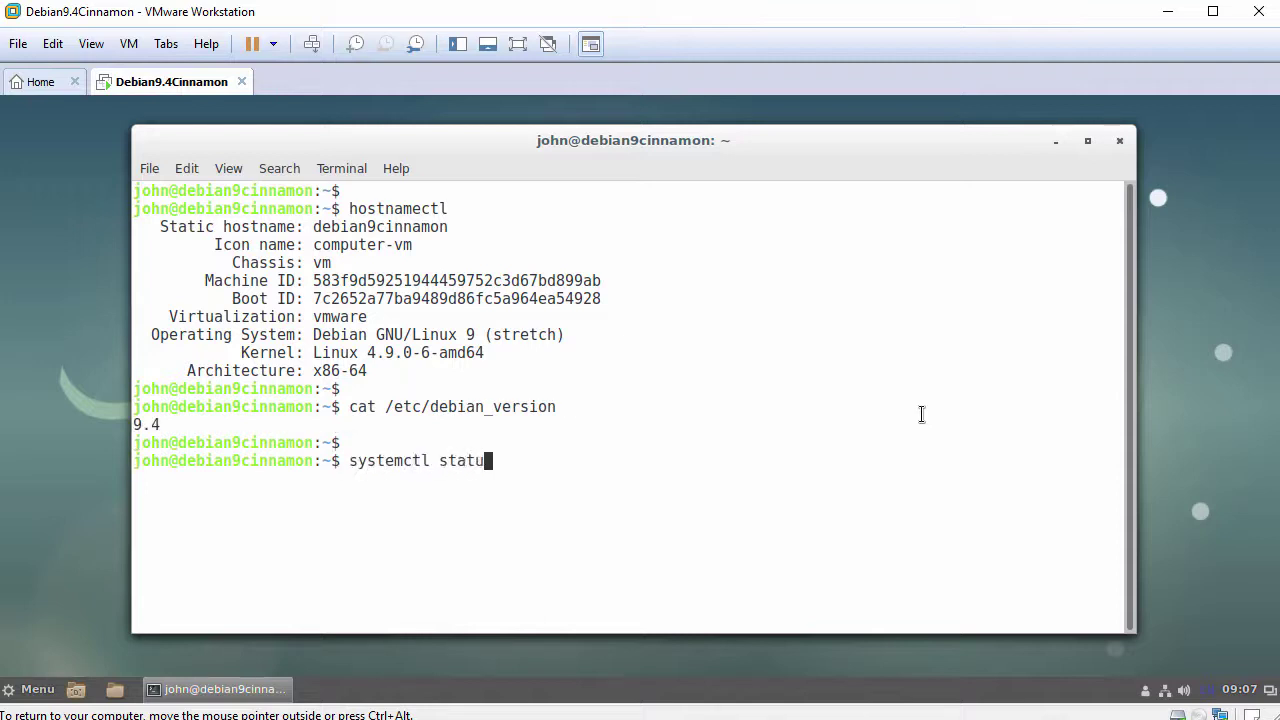
pyautogui.write('s open-vm-')
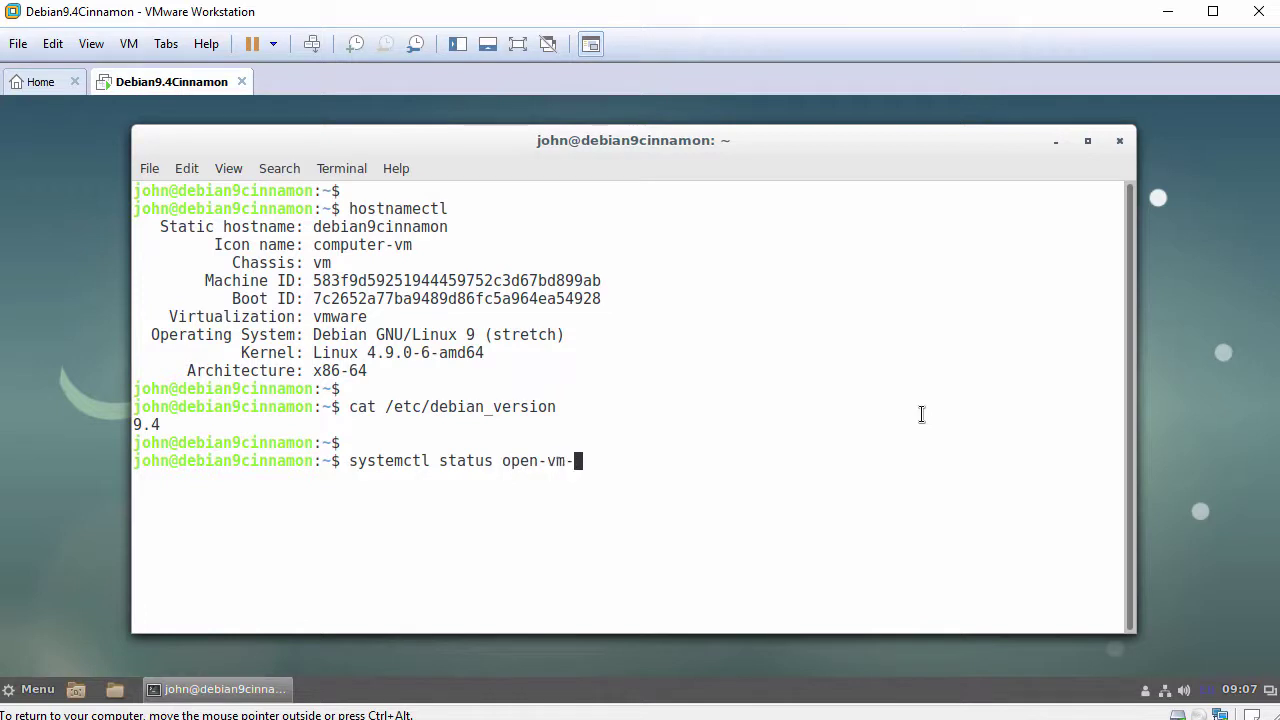
pyautogui.write('tools')
pyautogui.press('Return')
pyautogui.press('Return')
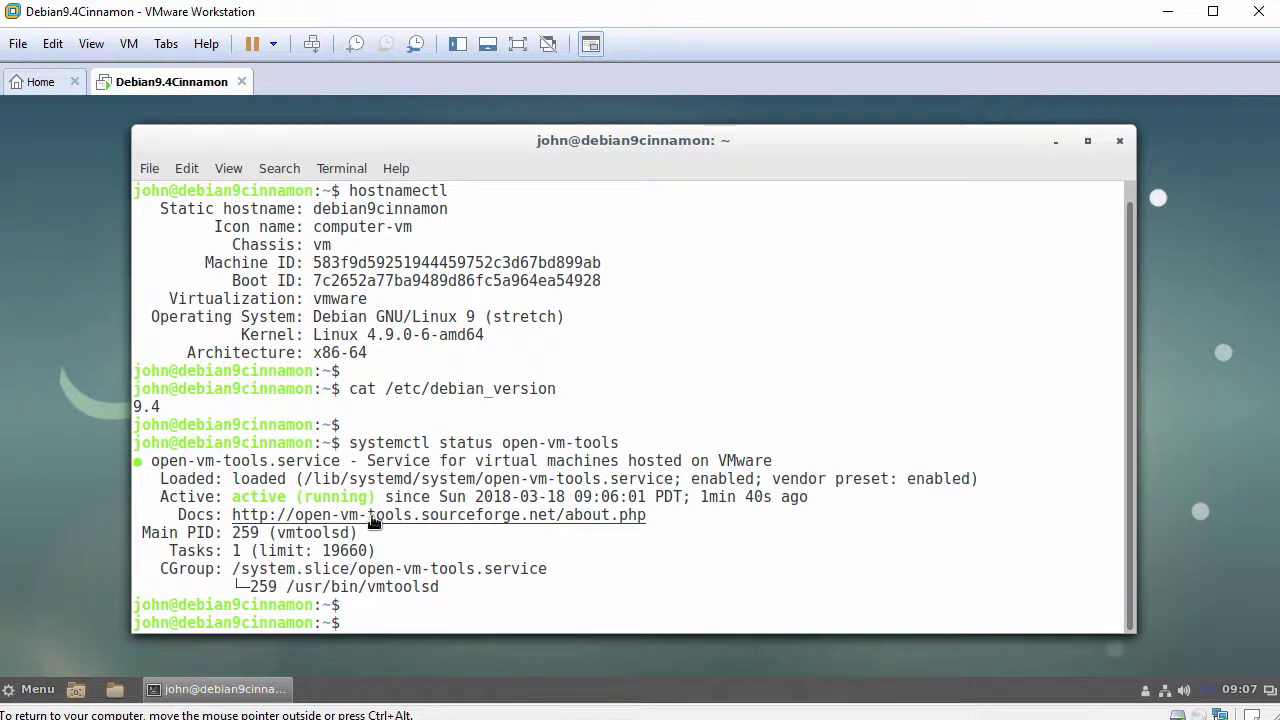
pyautogui.moveTo(161, 496); pyautogui.dragTo(380, 492)
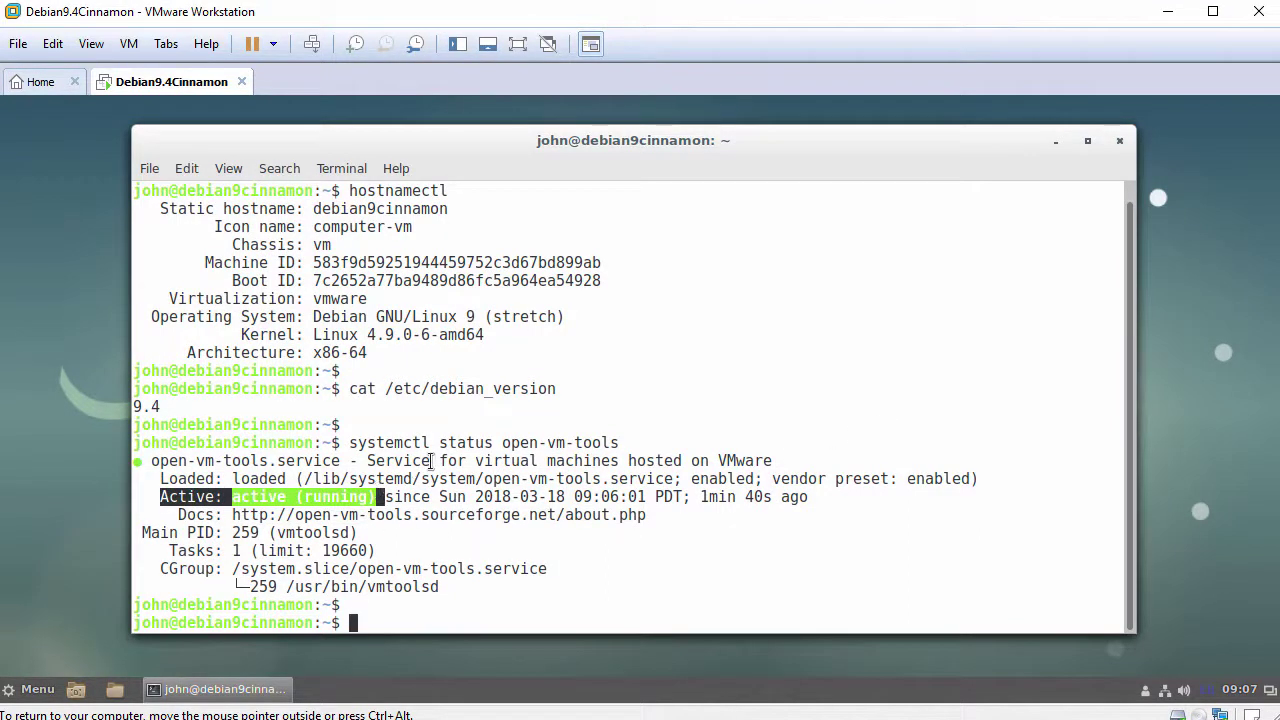
pyautogui.write('ping -c 3 www.google.co')
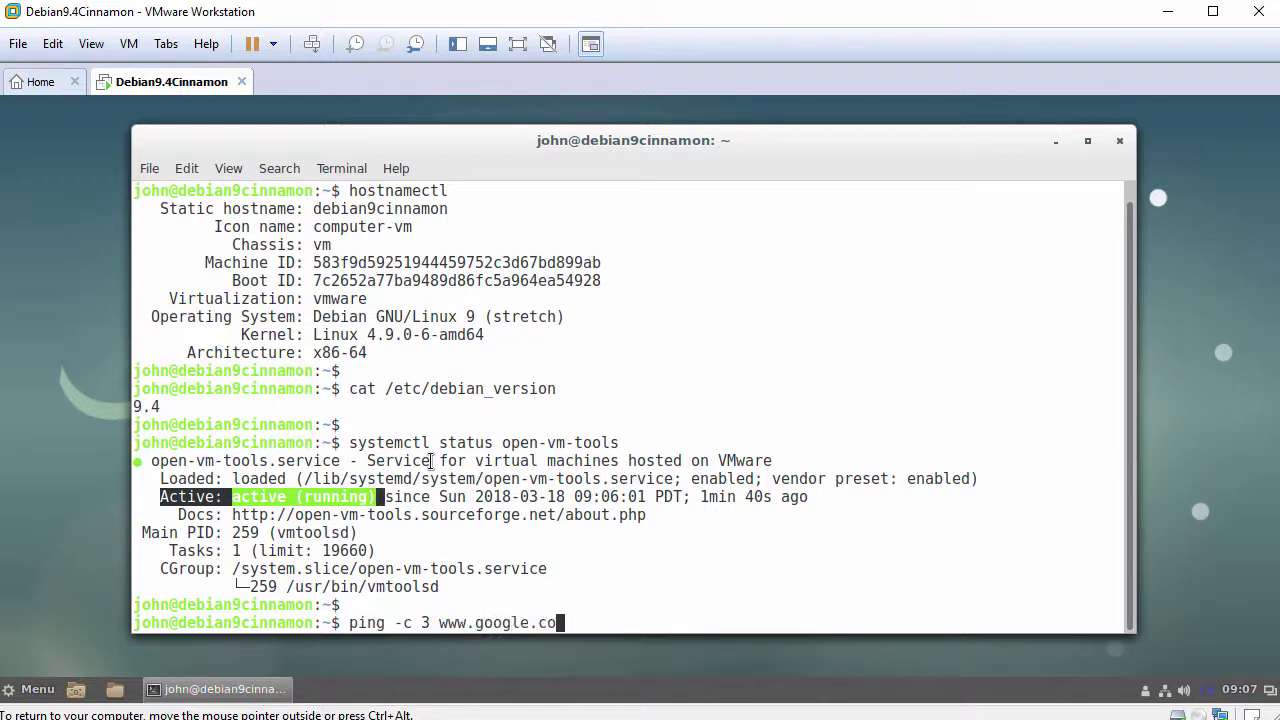
pyautogui.write('m')
pyautogui.press('Return')
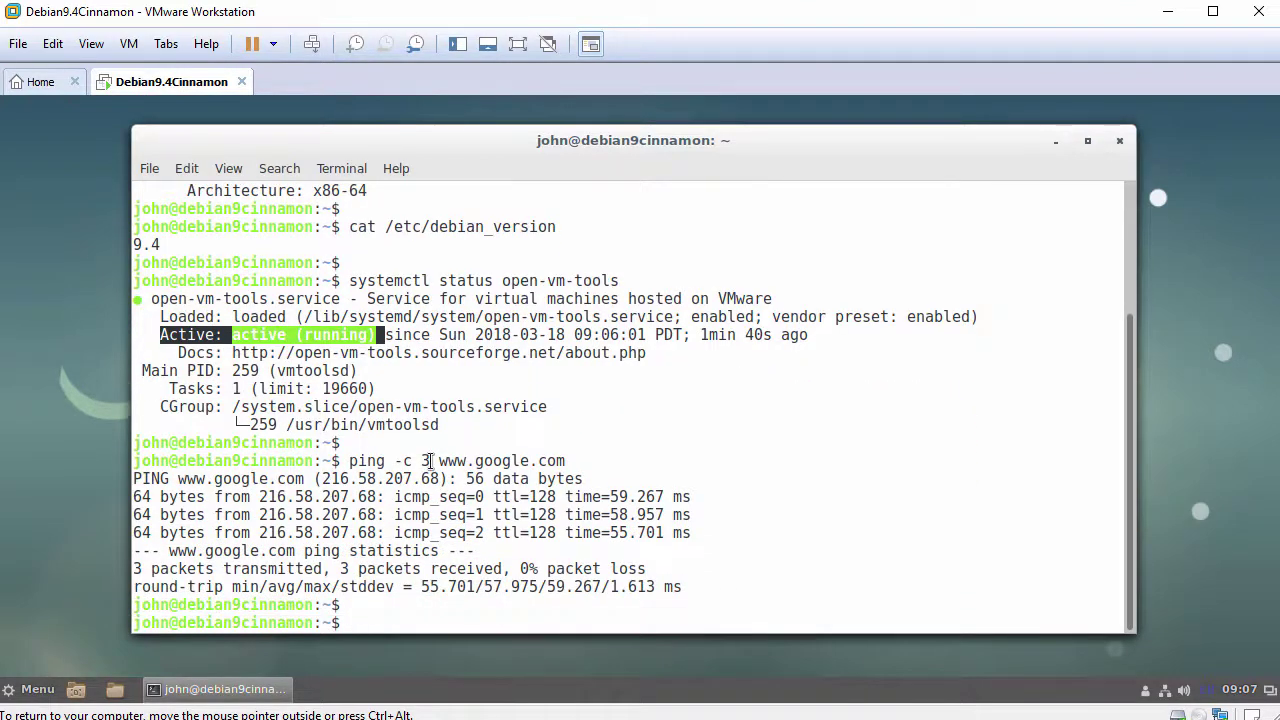
pyautogui.click(1119, 146)
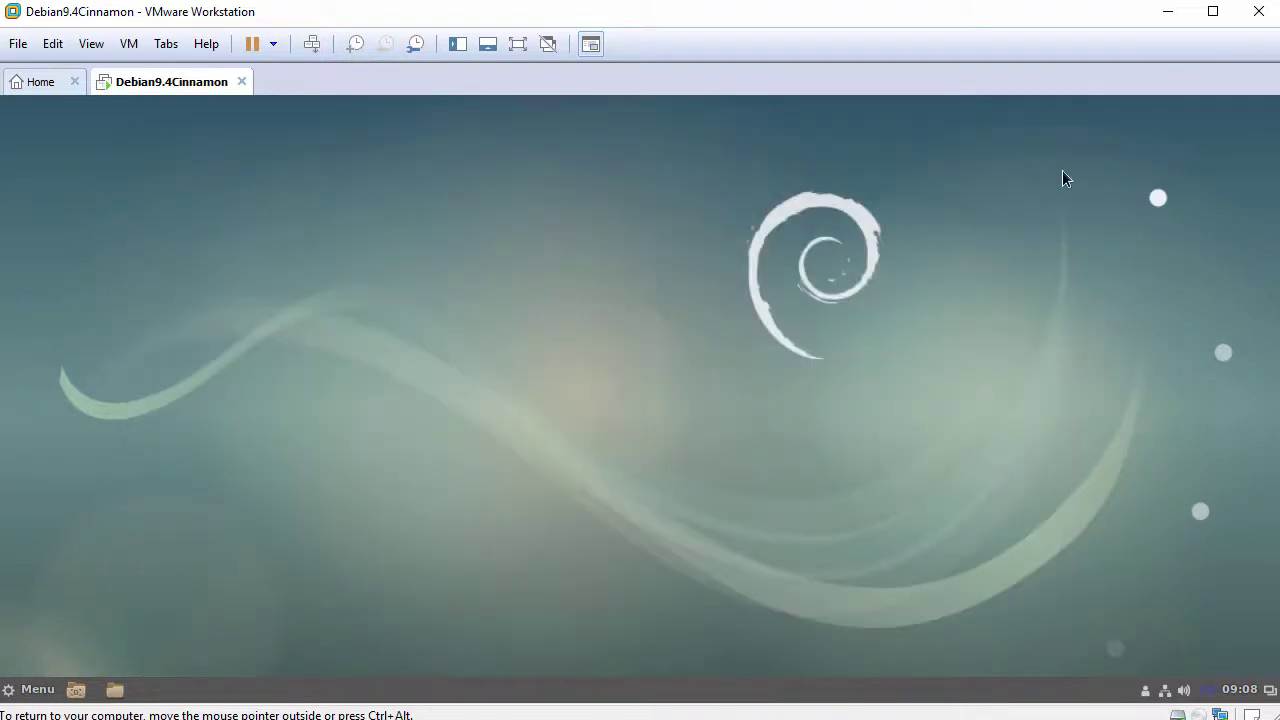
# Step: Use Modify panel > Move panel to relocate the Cinnamon panel to the screen's top edge
pyautogui.rightClick(290, 692)
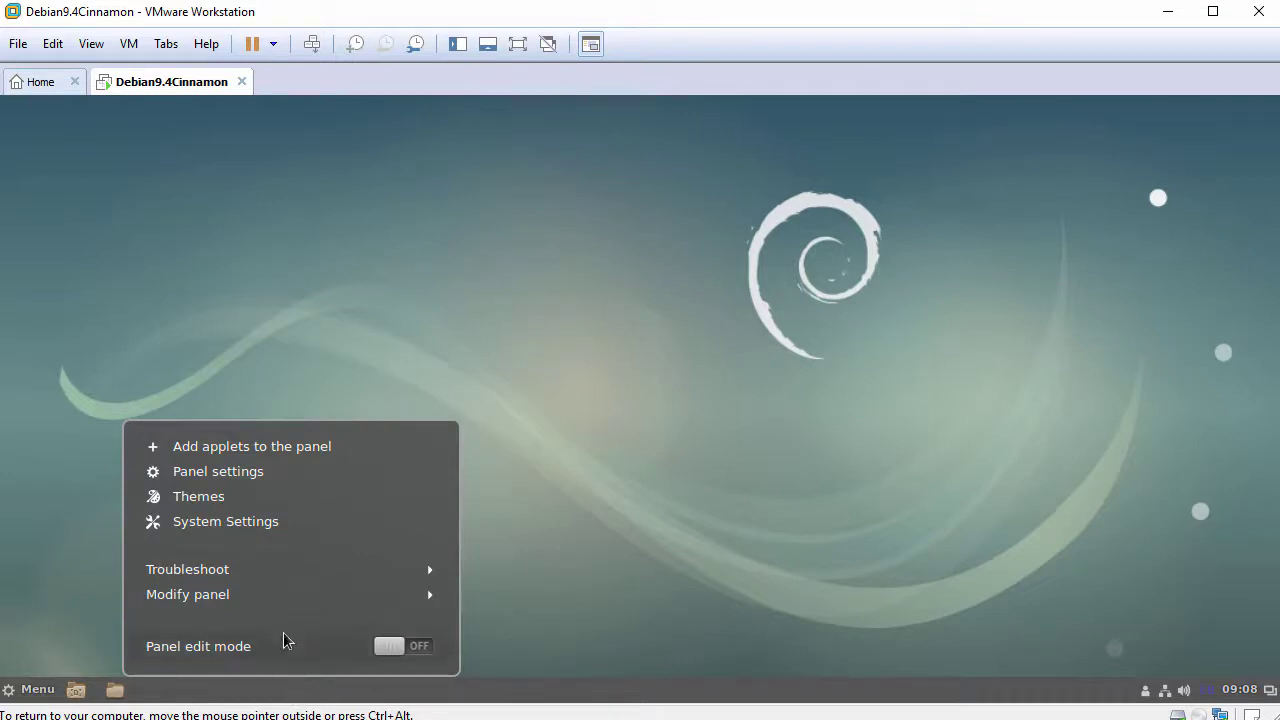
pyautogui.click(280, 595)
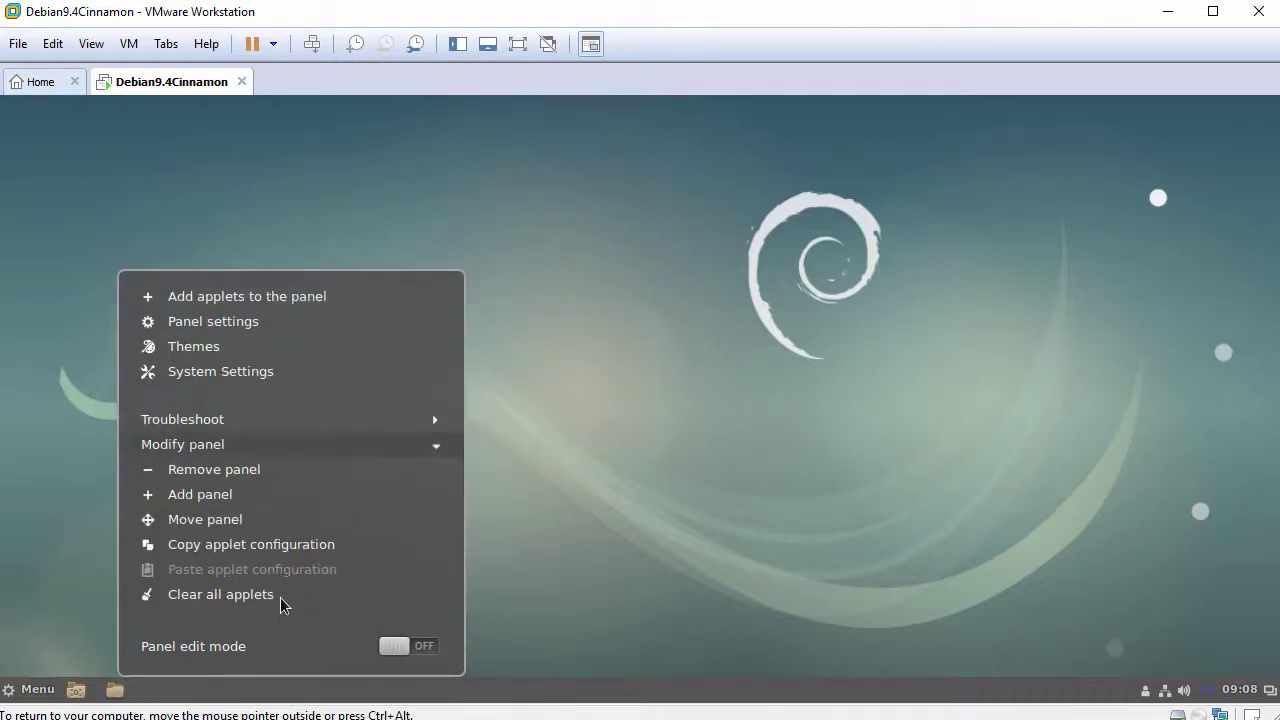
pyautogui.click(277, 528)
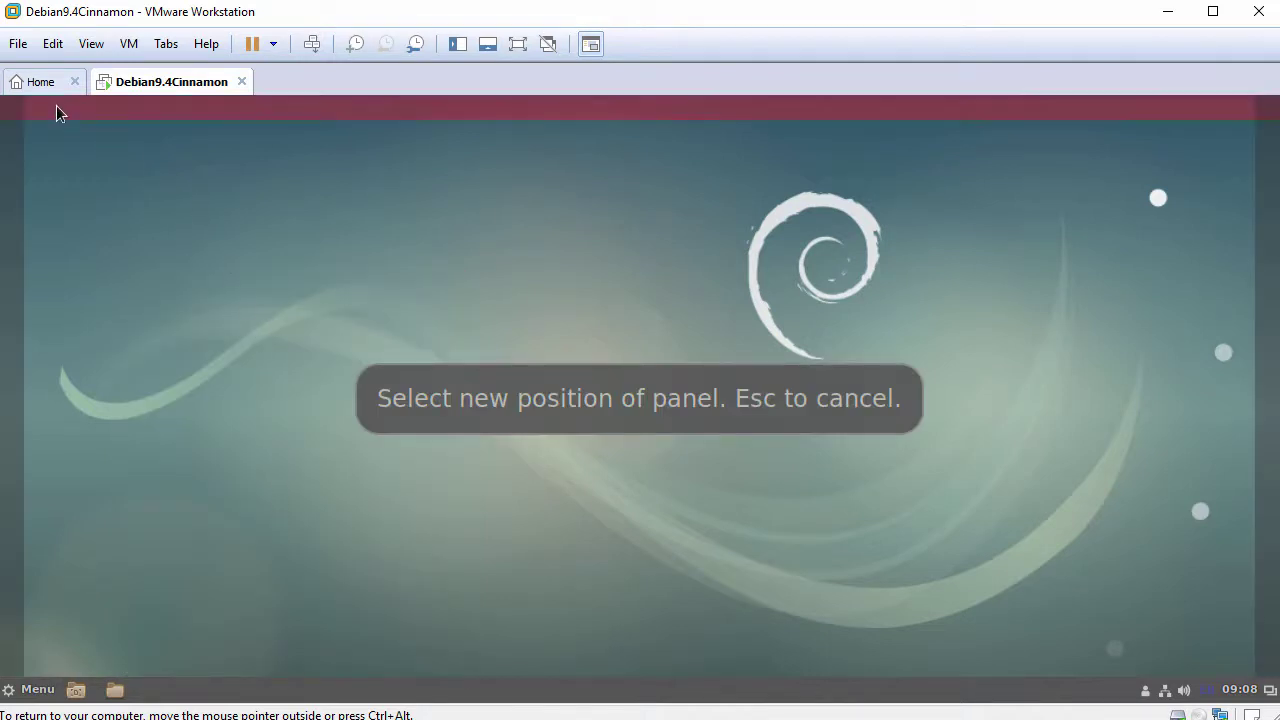
pyautogui.click(56, 108)
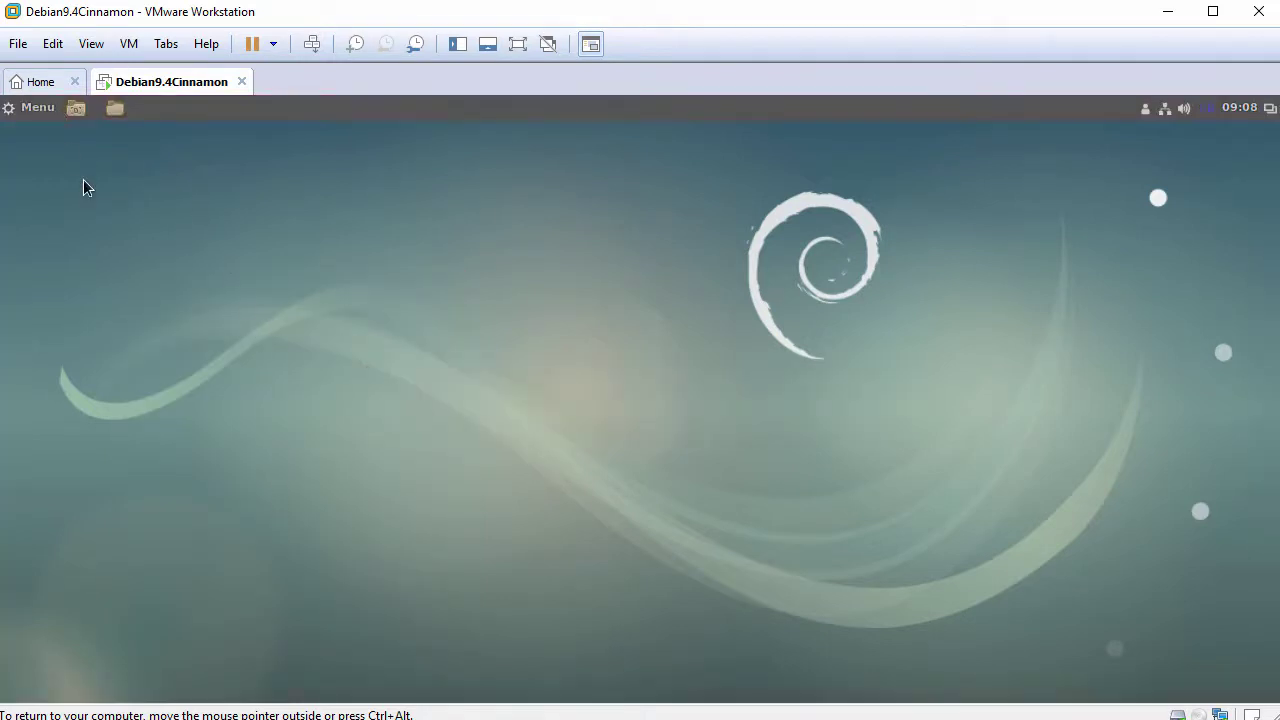
pyautogui.click(23, 111)
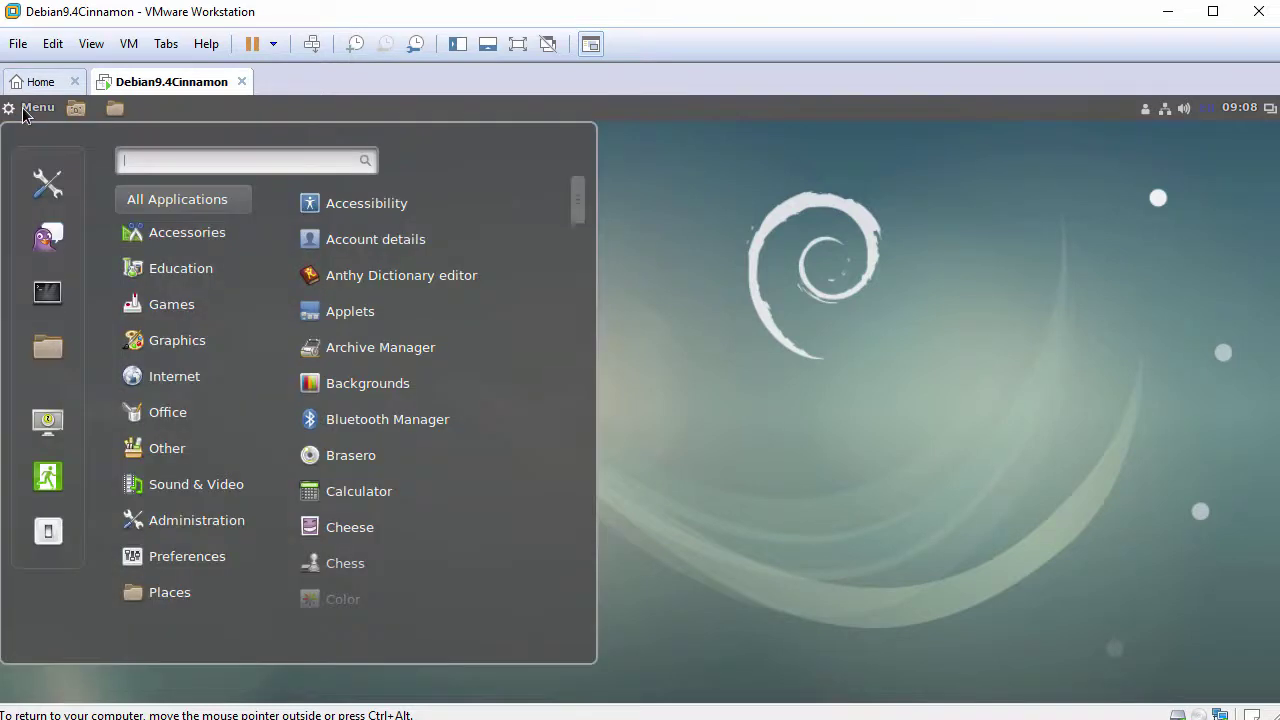
# Step: Review System Info in System Settings (Debian 9.4, Cinnamon 3.2.7, 1.9 GiB memory), then close it
pyautogui.click(44, 186)
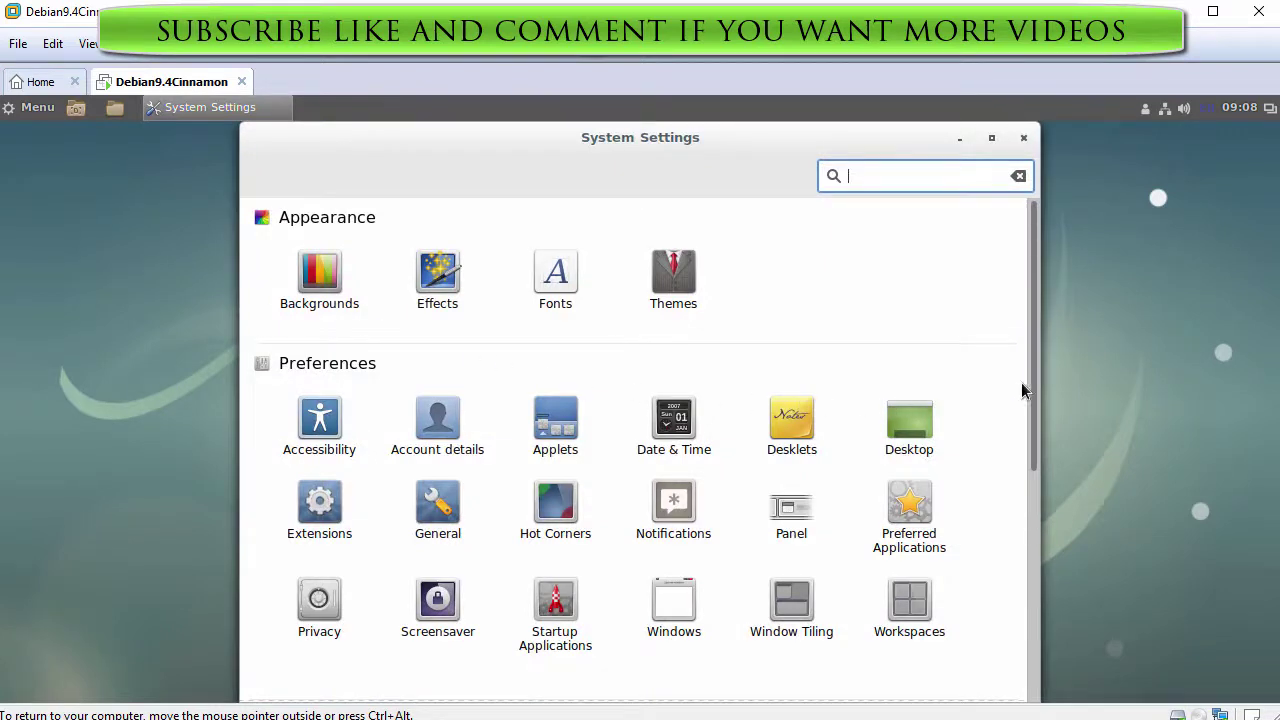
pyautogui.moveTo(1030, 373); pyautogui.dragTo(1032, 617)
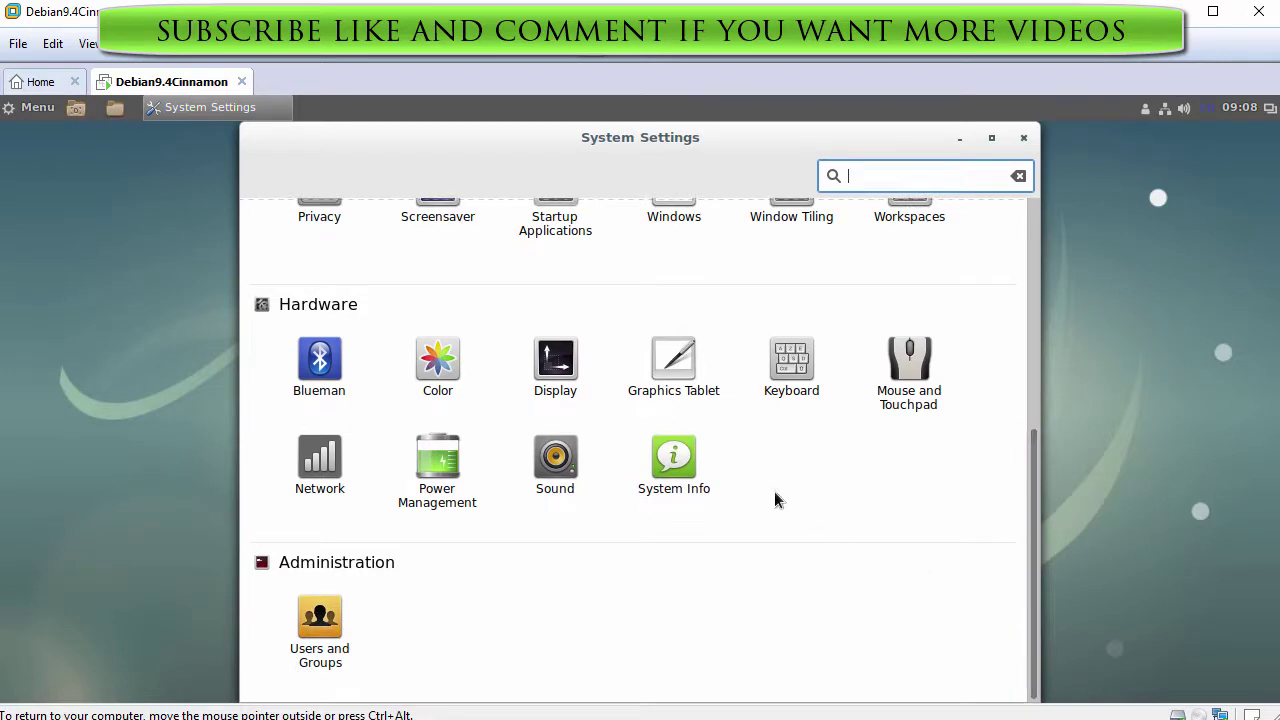
pyautogui.click(677, 462)
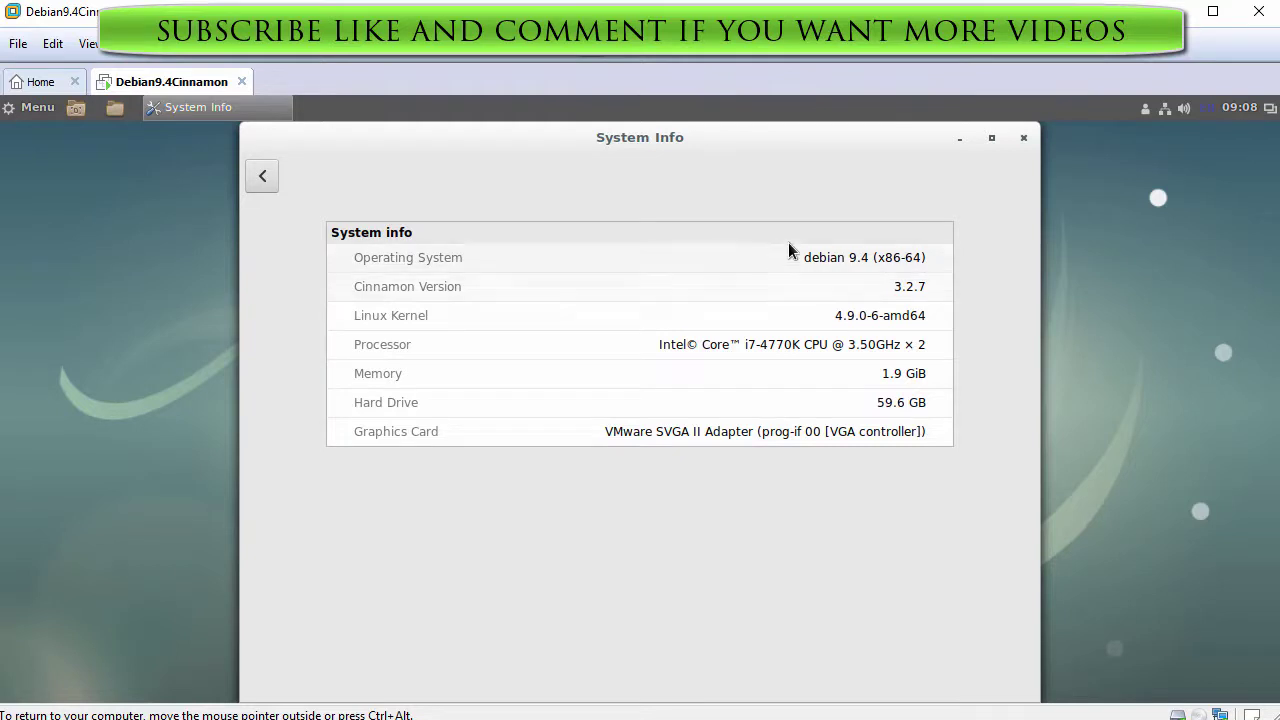
pyautogui.click(1022, 137)
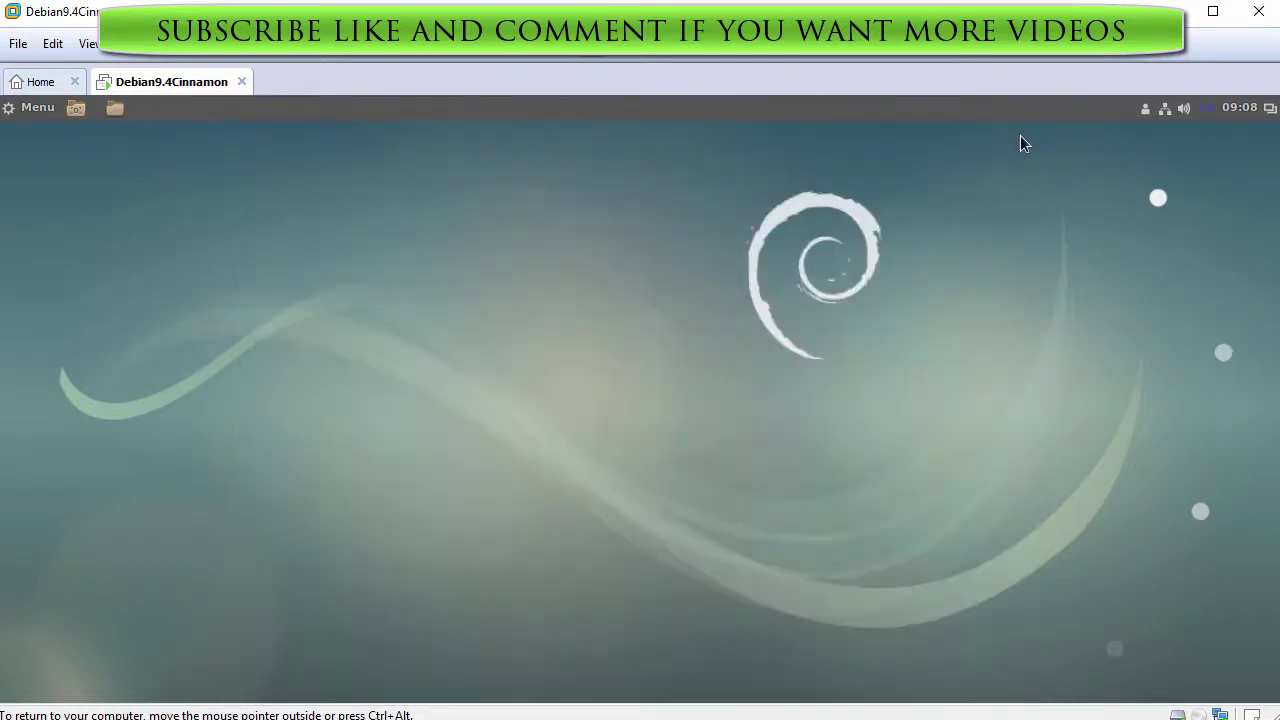
pyautogui.click(29, 114)
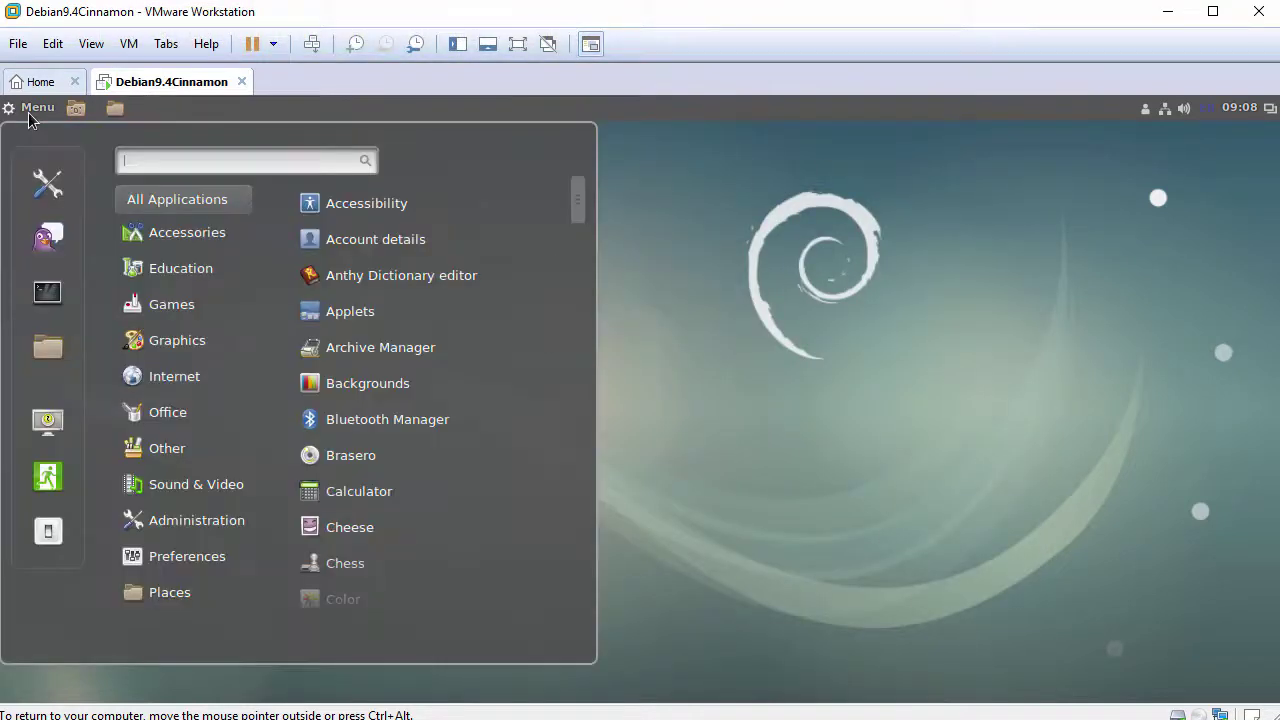
pyautogui.click(175, 240)
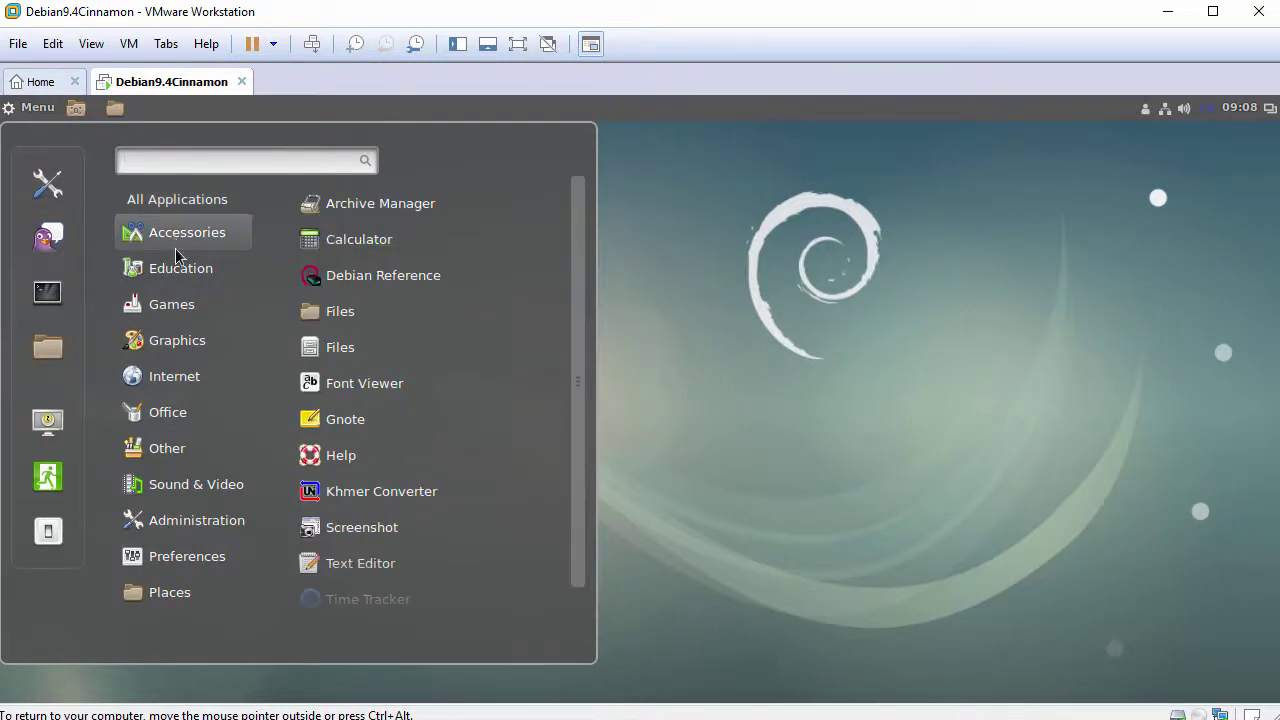
pyautogui.click(175, 268)
pyautogui.click(183, 306)
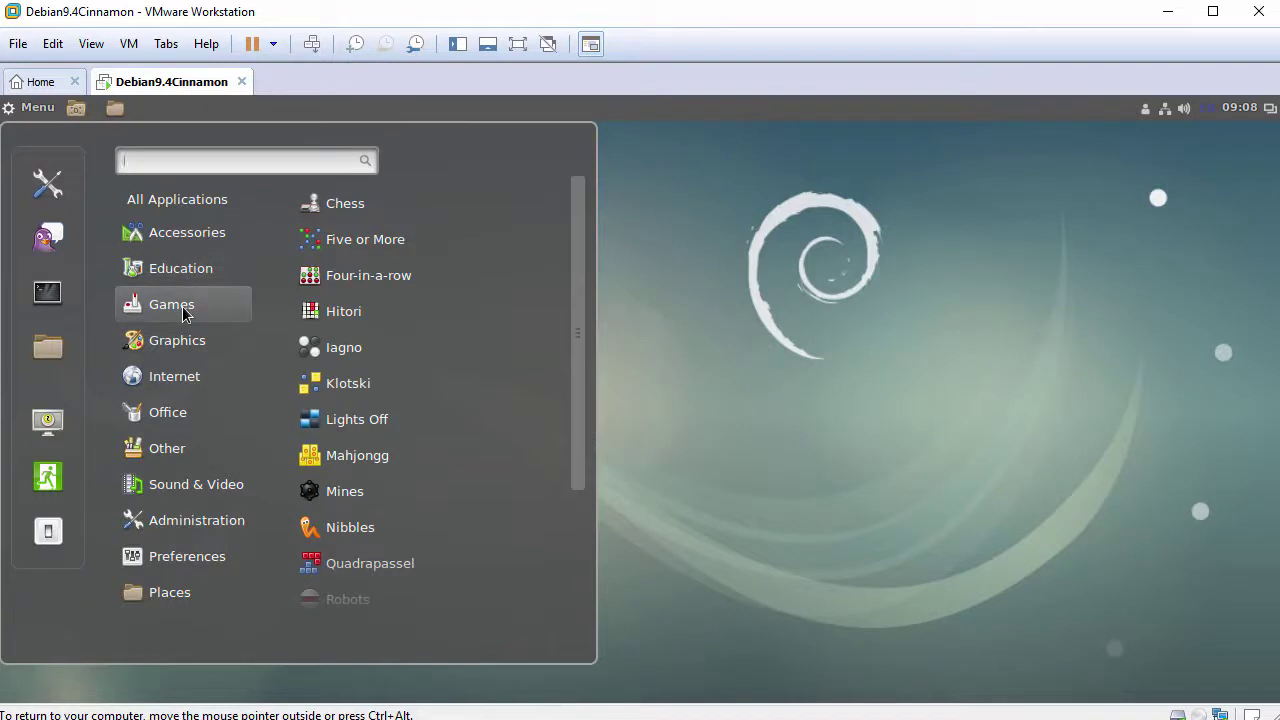
pyautogui.click(180, 340)
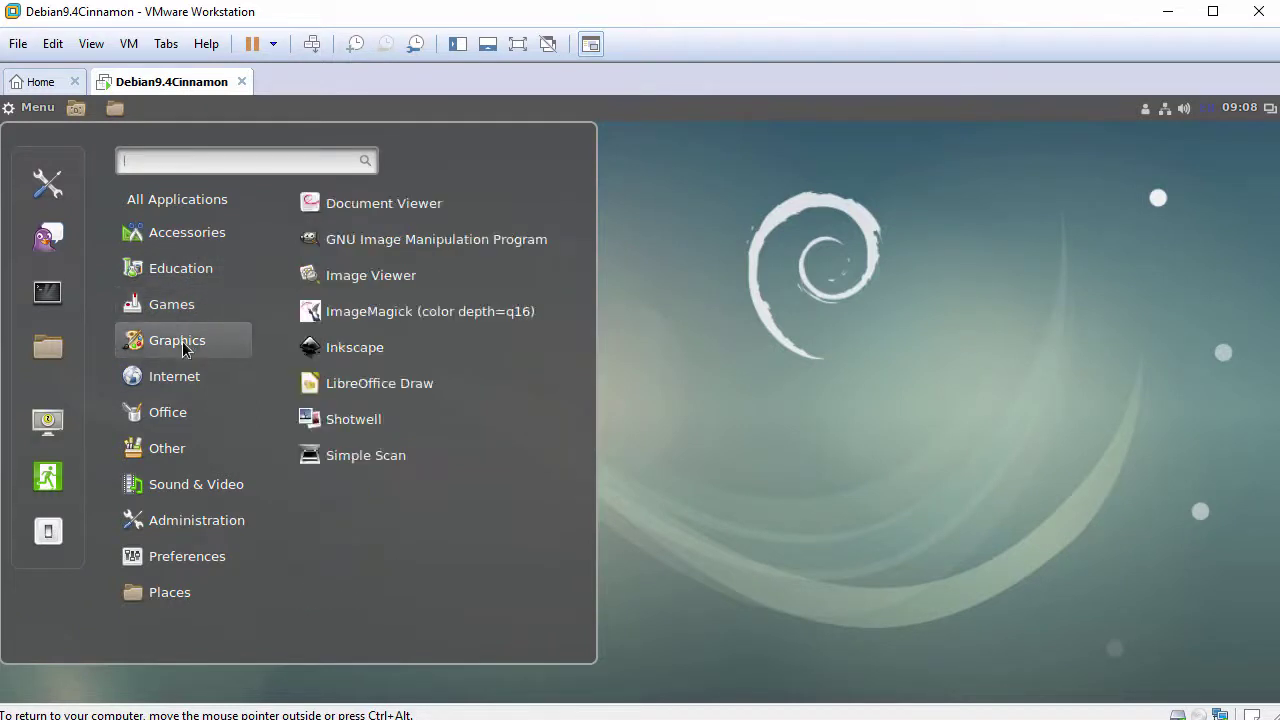
pyautogui.moveTo(184, 421)
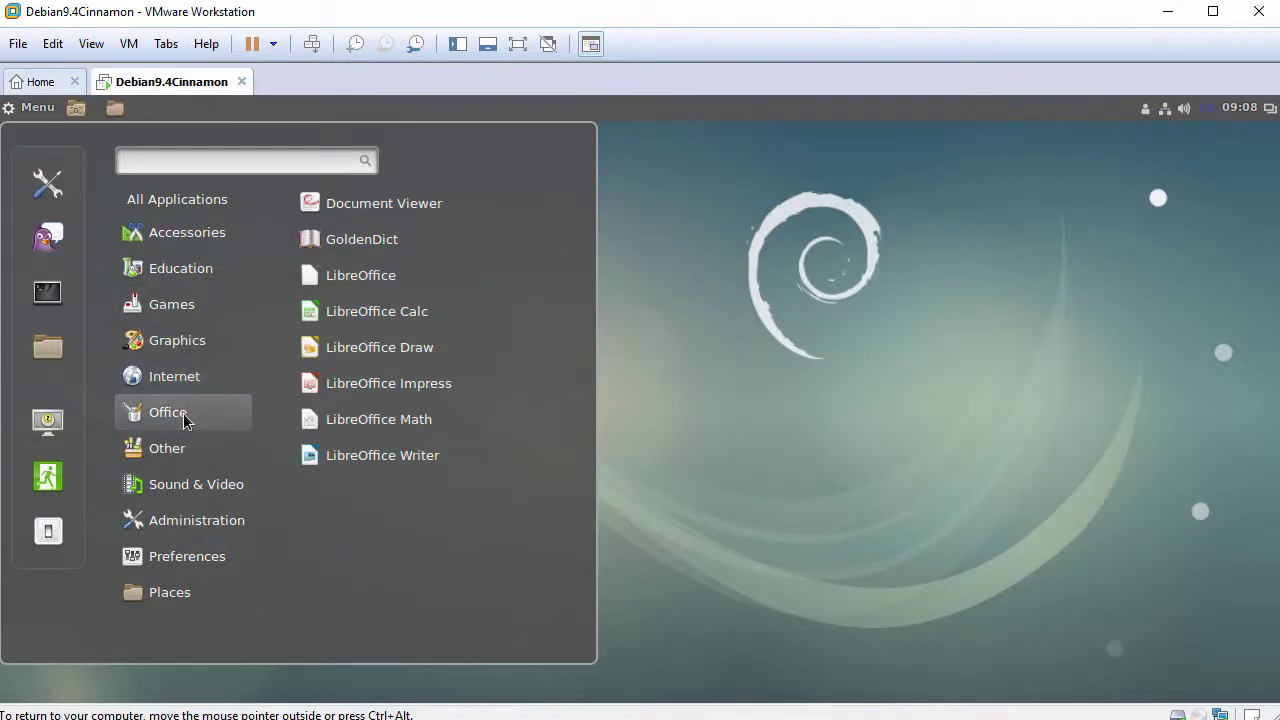
pyautogui.moveTo(190, 455)
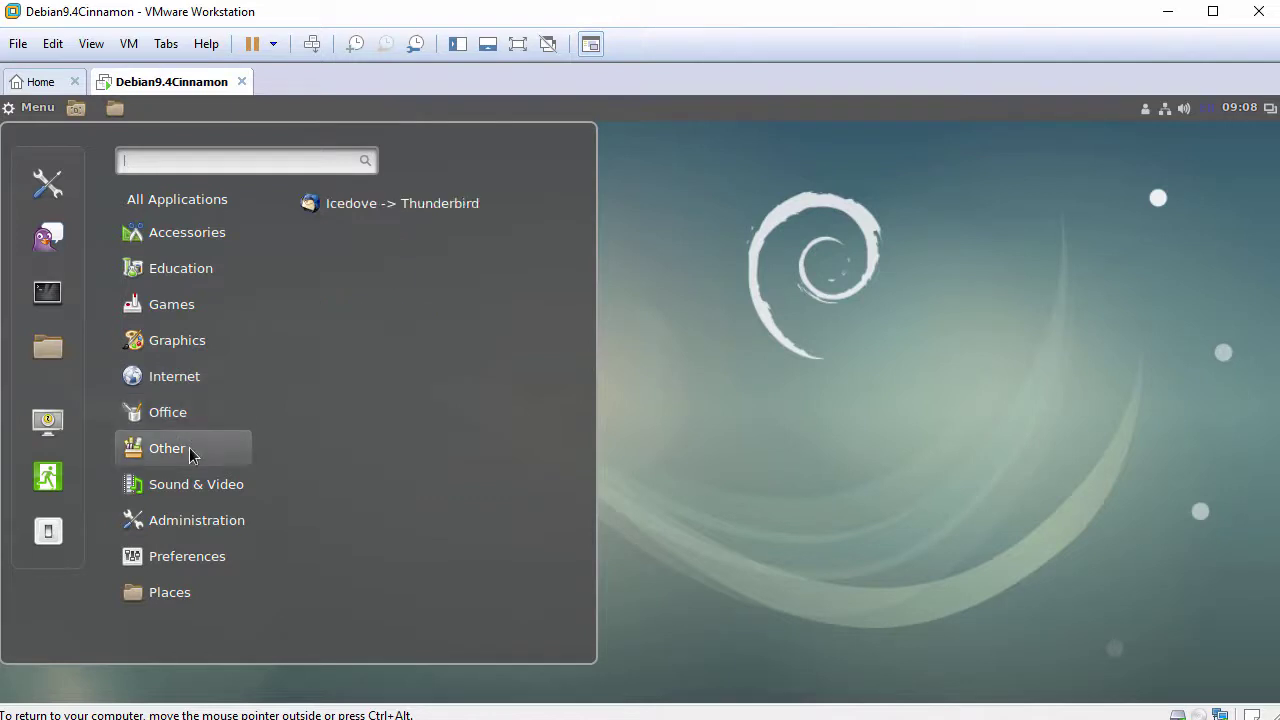
pyautogui.moveTo(190, 485)
pyautogui.moveTo(196, 527)
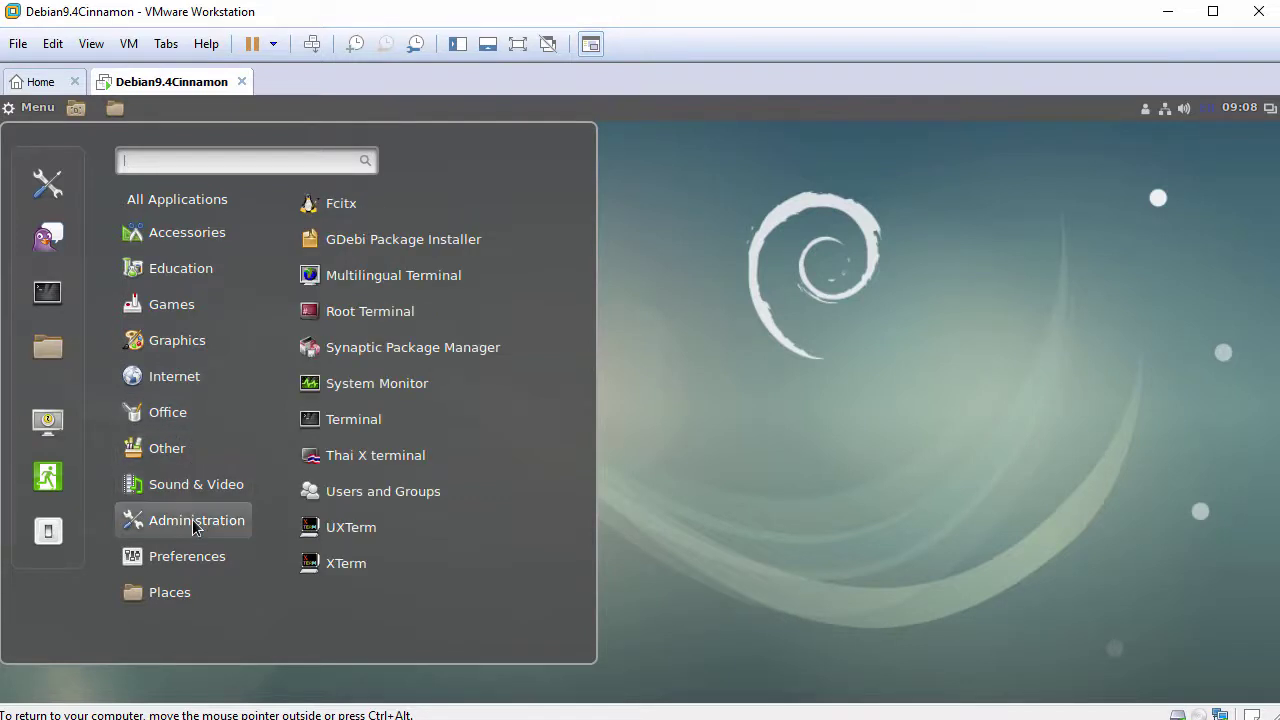
pyautogui.moveTo(190, 565)
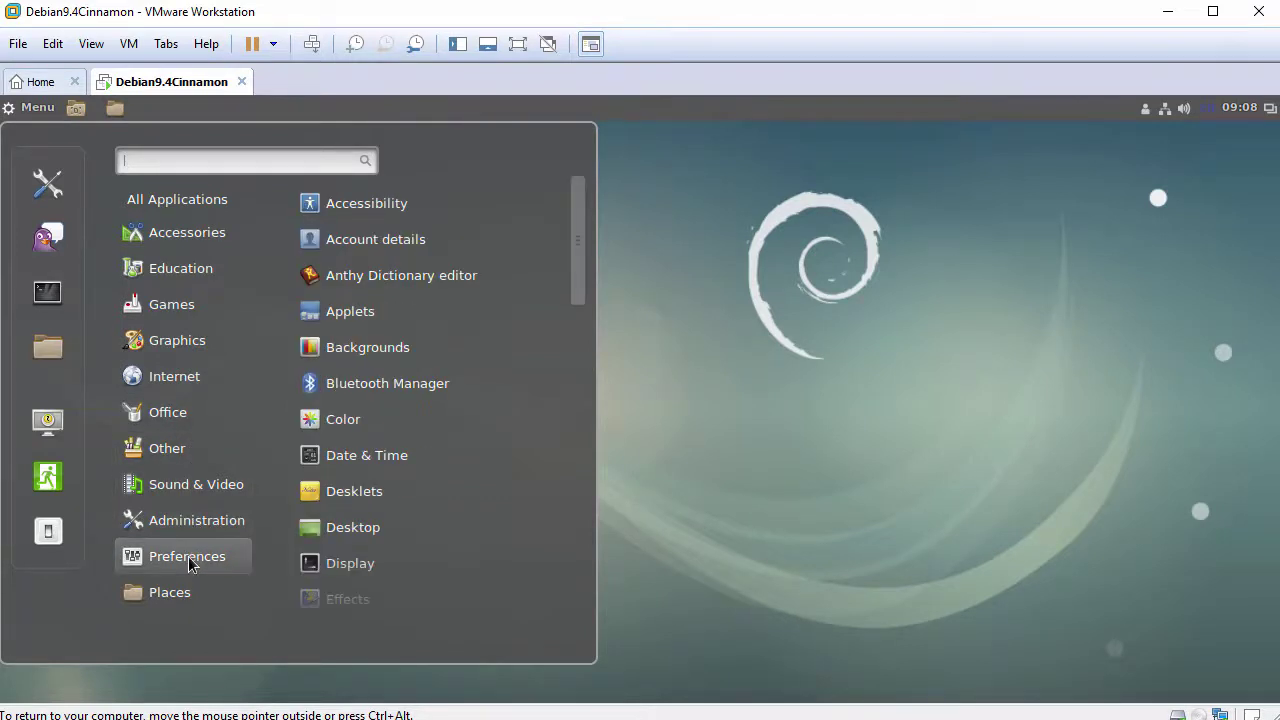
pyautogui.moveTo(188, 597)
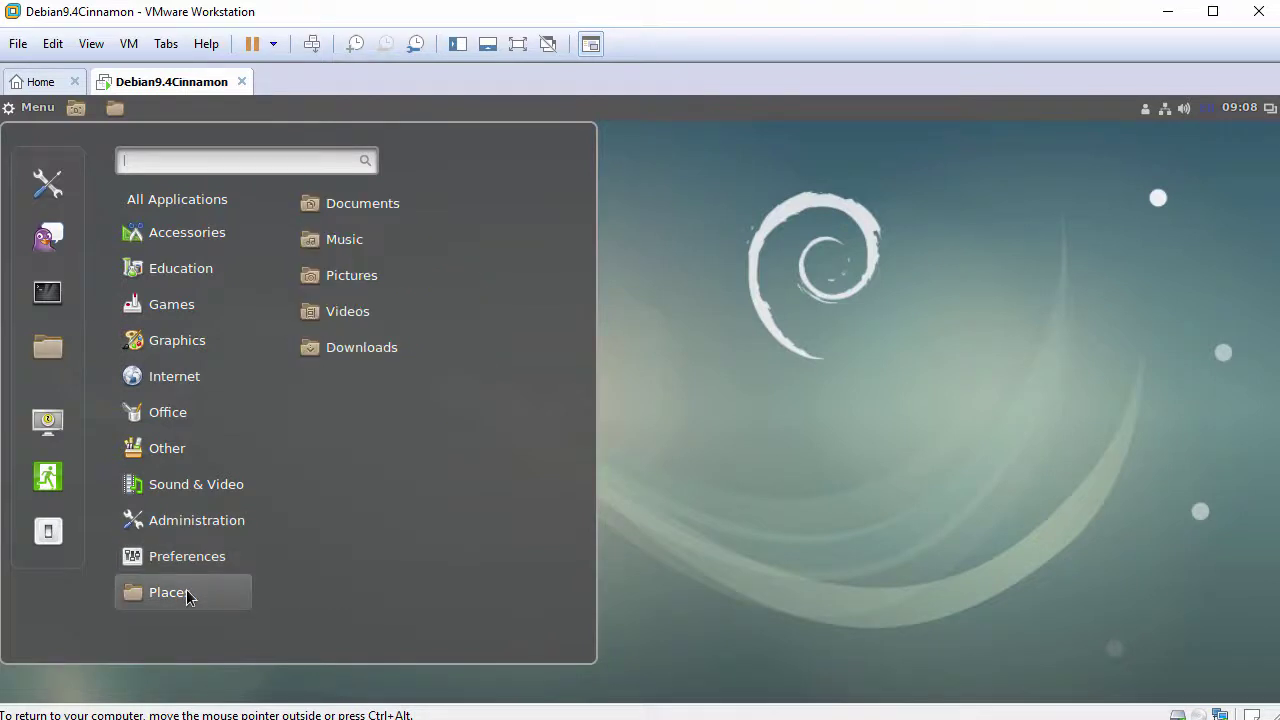
pyautogui.click(655, 447)
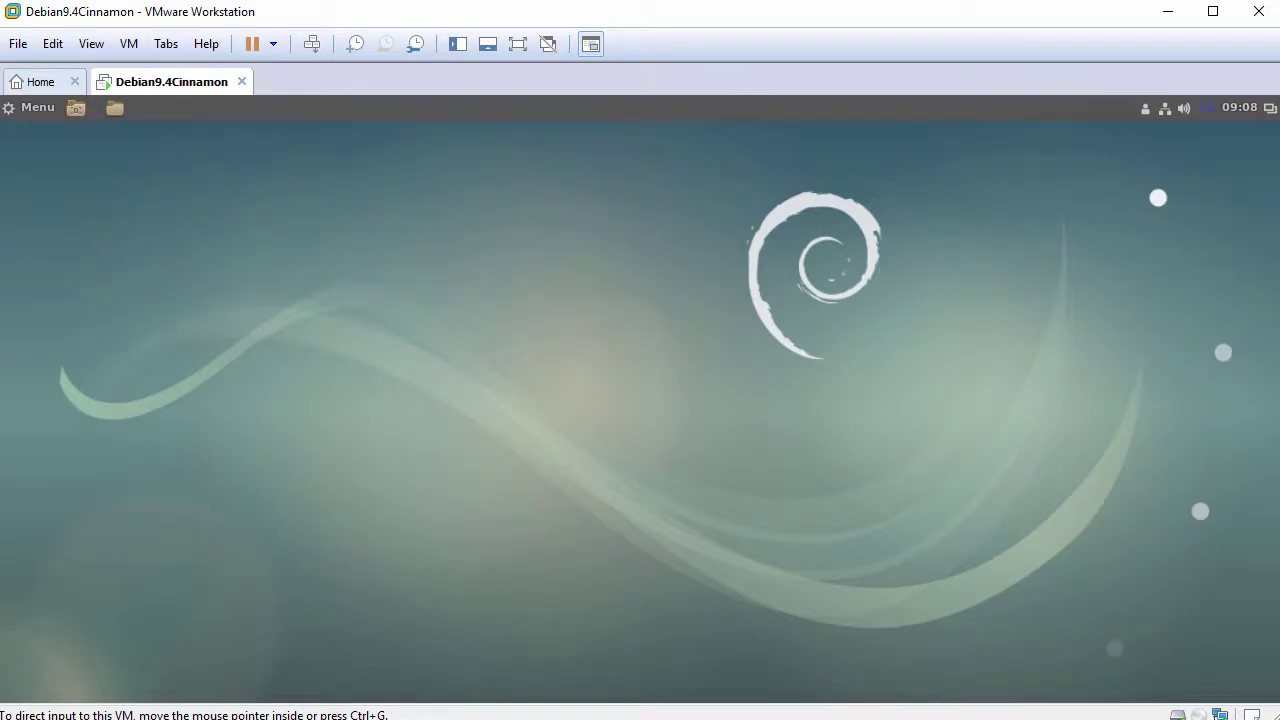